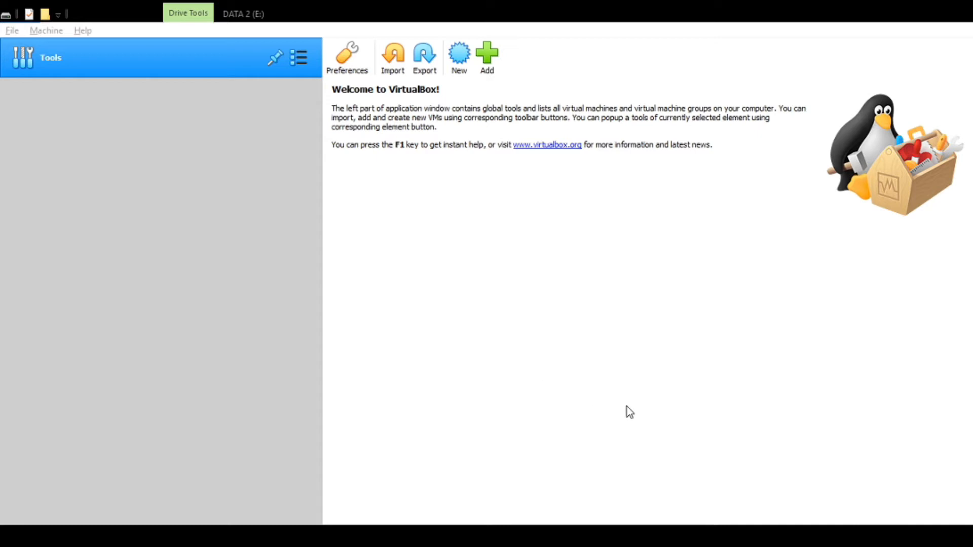
# - Create a folder named Virtual OS on drive E:, check its path, then return to VirtualBox
pyautogui.click(684, 429)
pyautogui.click(269, 536)
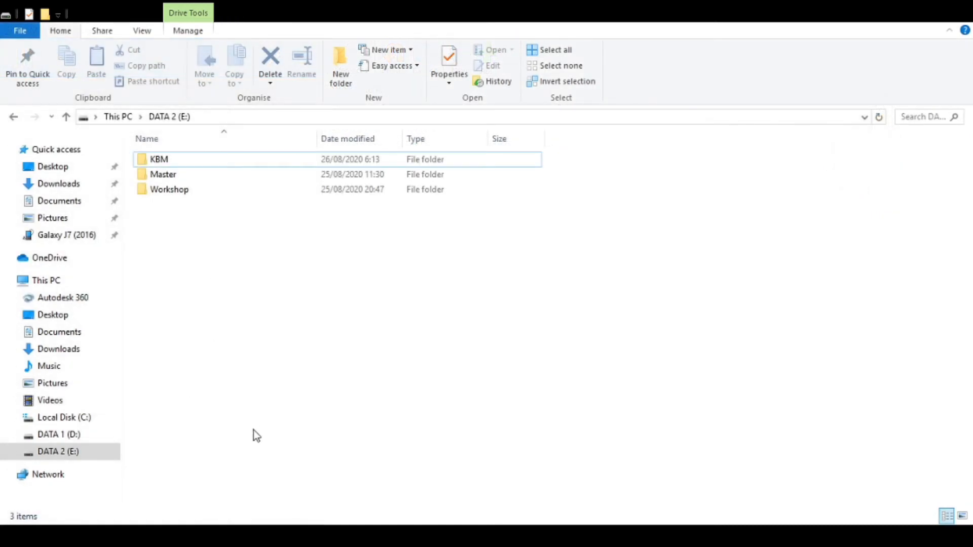
pyautogui.hotkey('ctrl', 'shift', 'n')
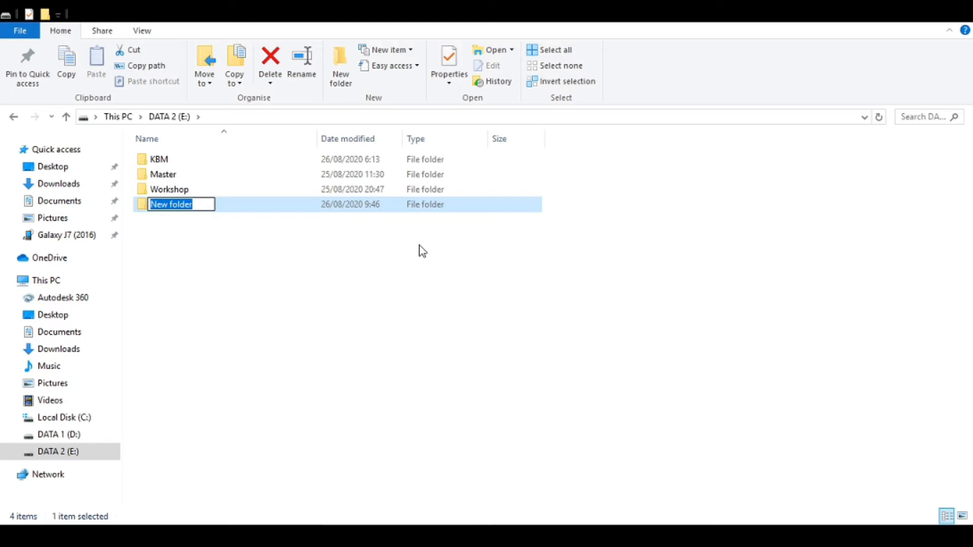
pyautogui.write('Vi')
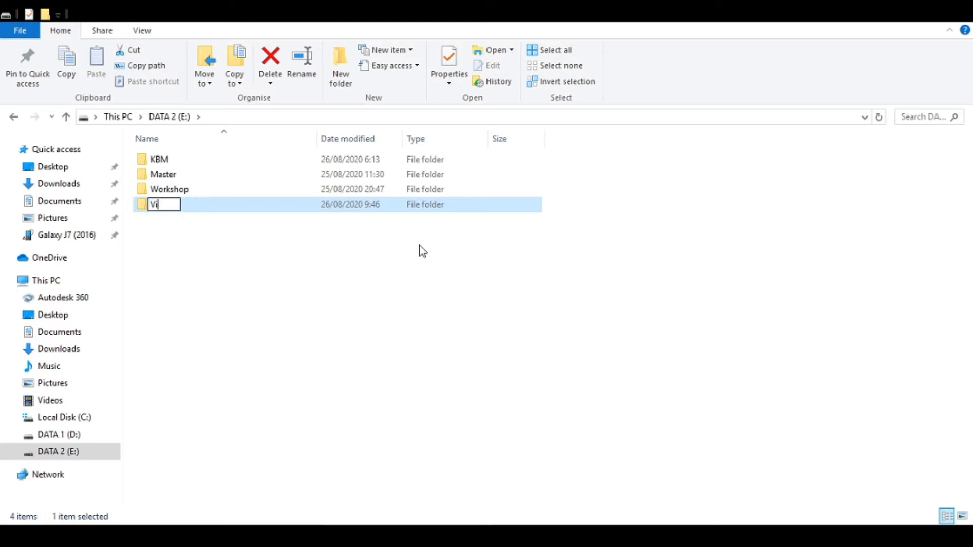
pyautogui.write('rtual OS')
pyautogui.press('Return')
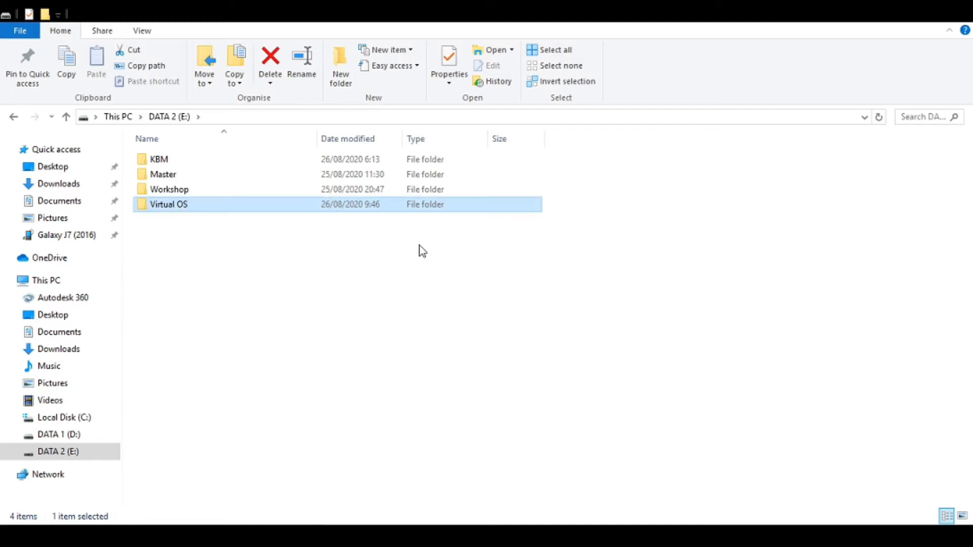
pyautogui.press('Return')
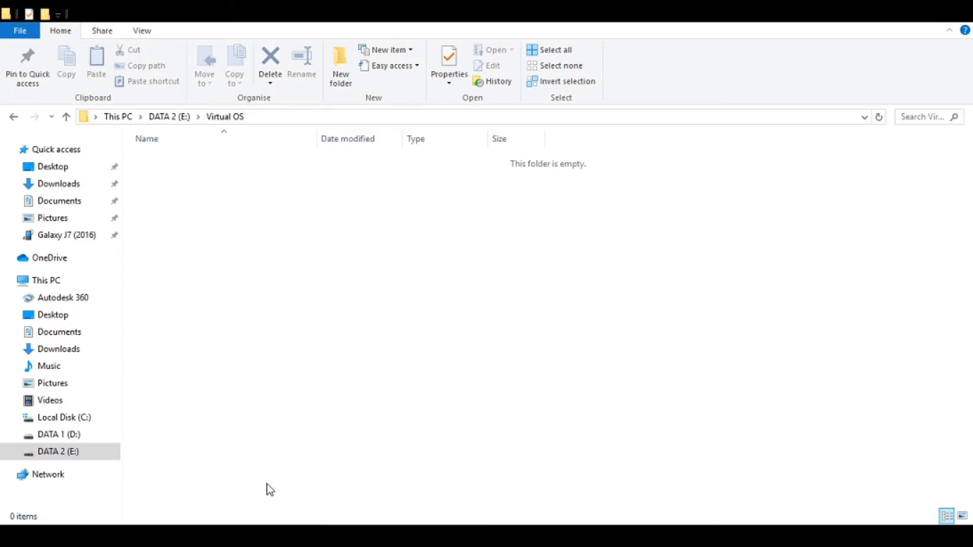
pyautogui.click(282, 117)
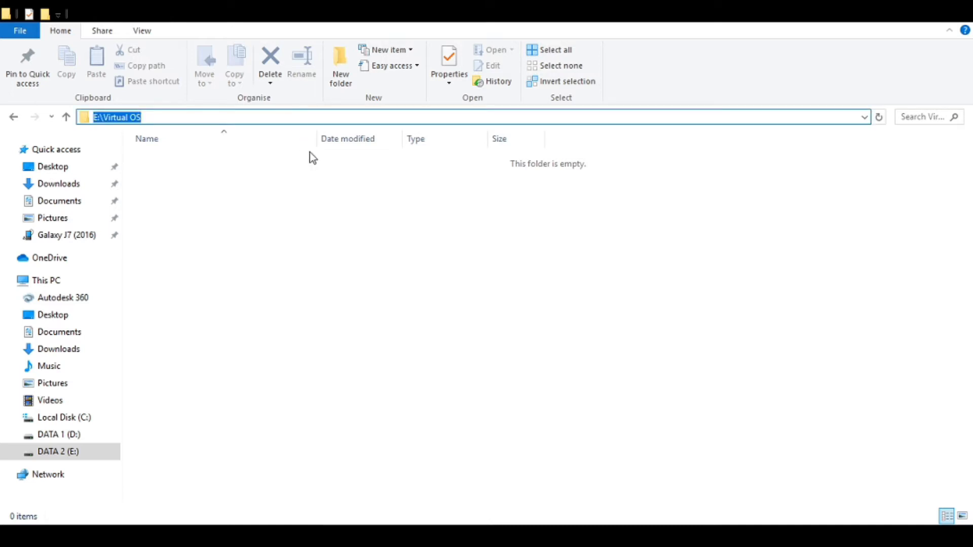
pyautogui.click(368, 253)
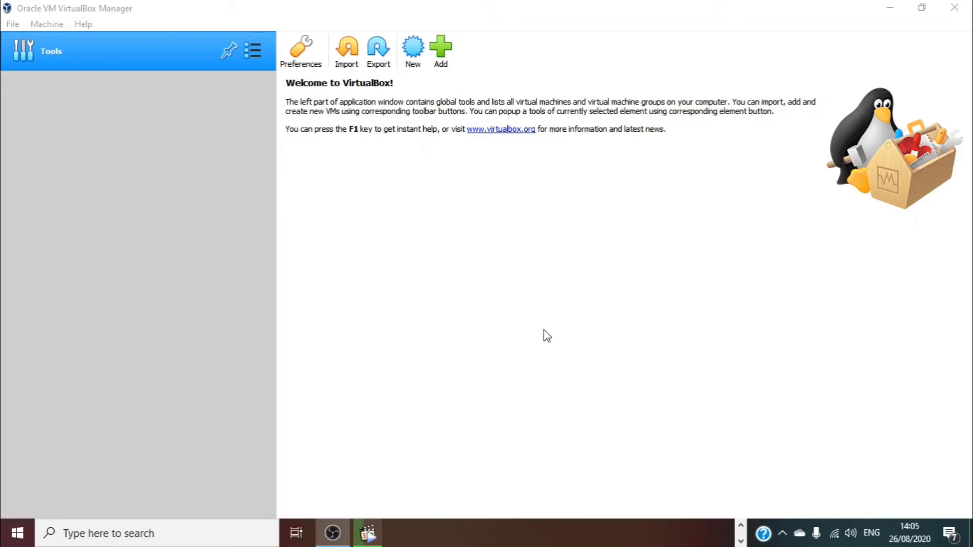
pyautogui.click(421, 7)
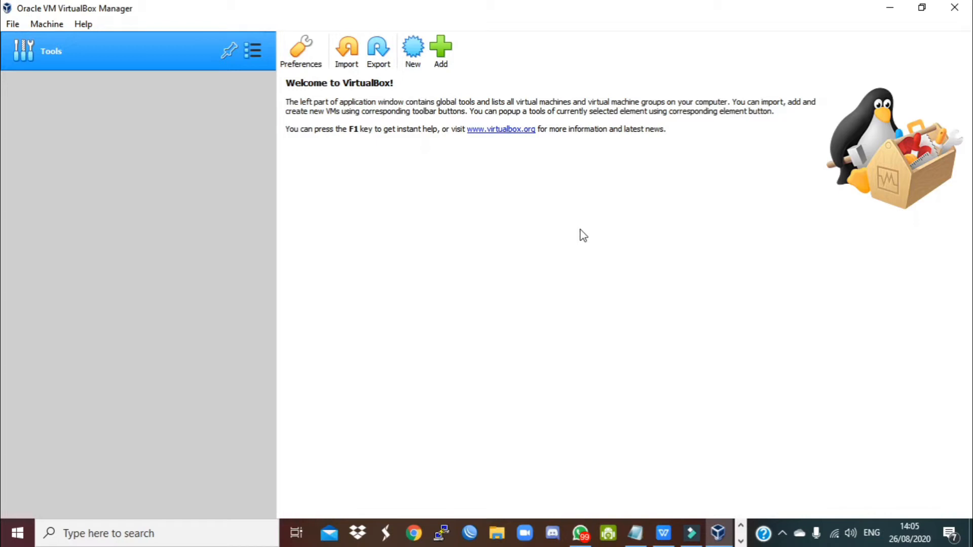
# - Open the VirtualBox preferences and inspect the current default machine folder path
pyautogui.click(13, 24)
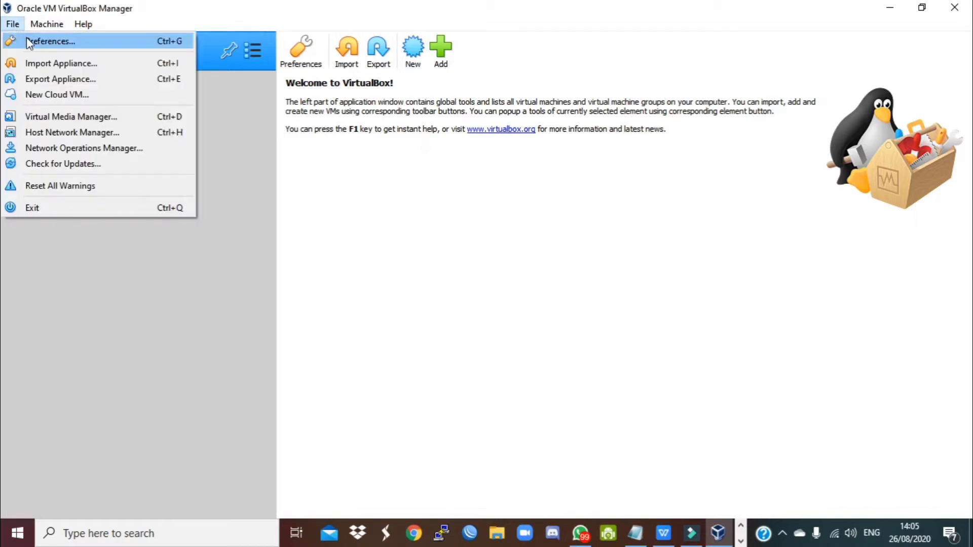
pyautogui.click(27, 41)
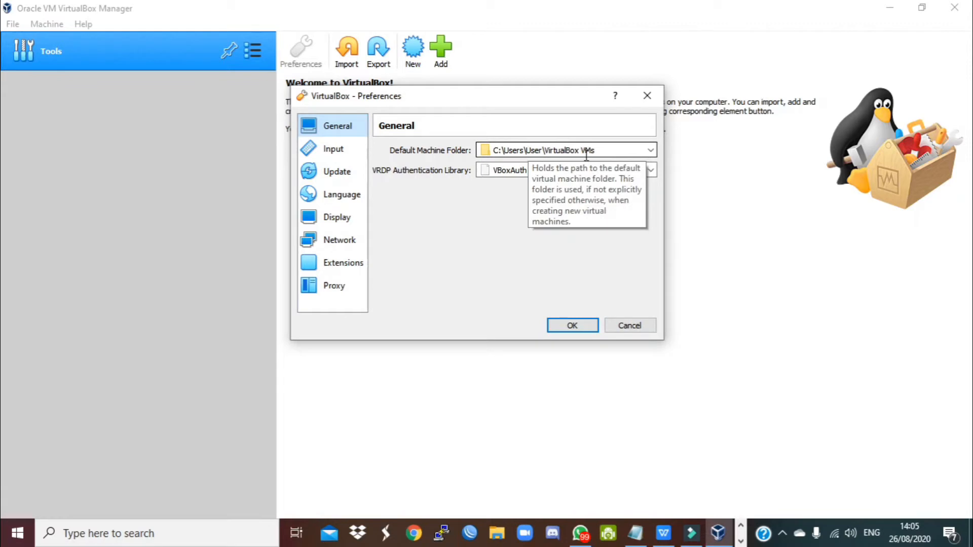
pyautogui.moveTo(617, 150); pyautogui.dragTo(474, 145)
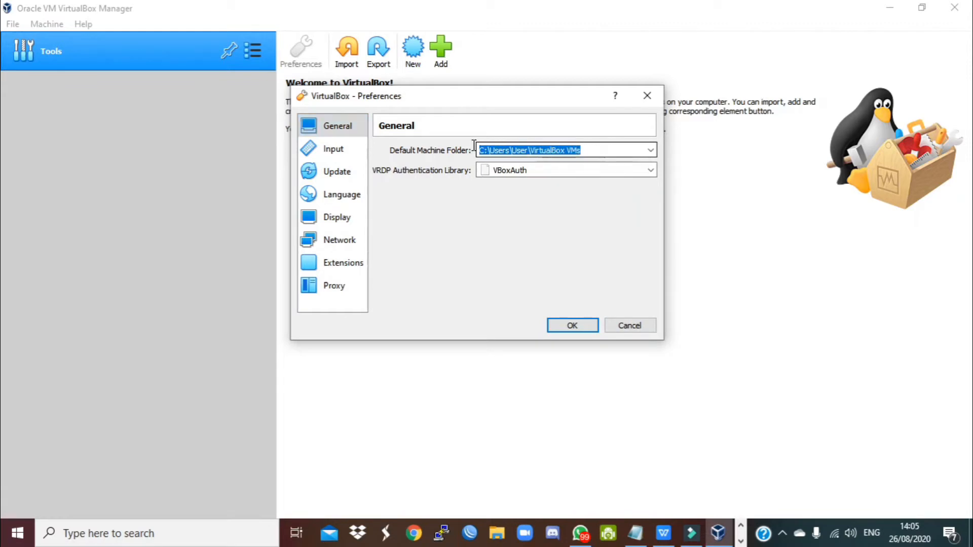
pyautogui.doubleClick(520, 150)
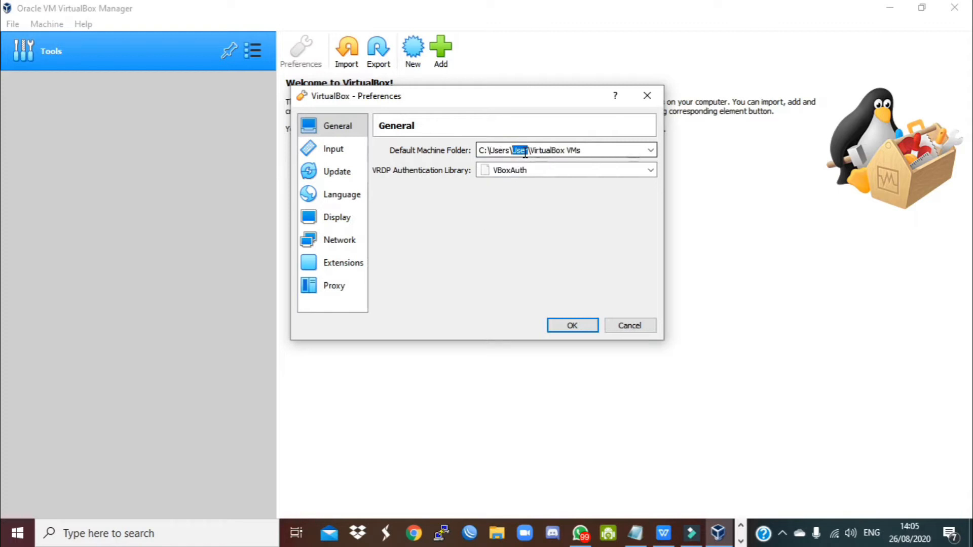
pyautogui.moveTo(600, 150); pyautogui.dragTo(529, 151)
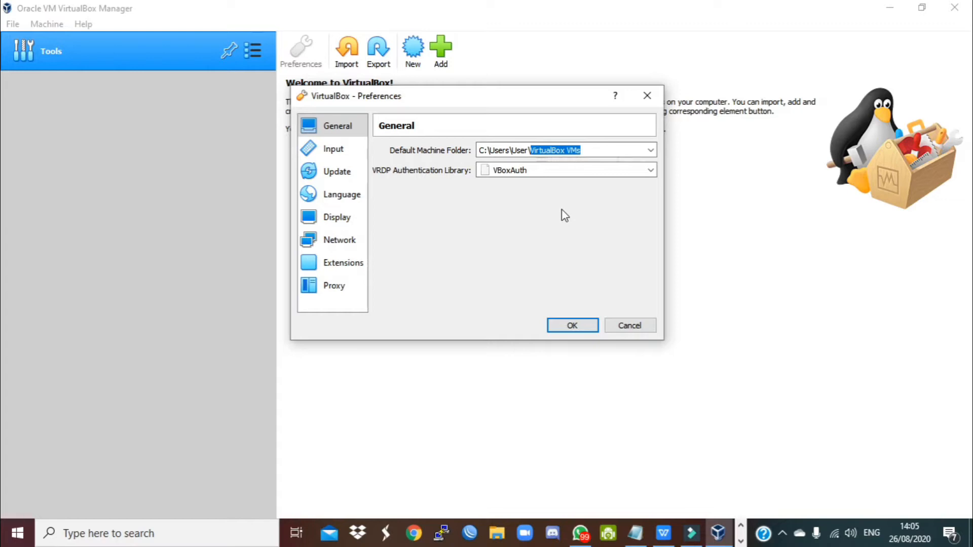
pyautogui.moveTo(600, 150); pyautogui.dragTo(532, 152)
# - Set the default machine folder to E:\Virtual OS and save the preferences
pyautogui.click(650, 150)
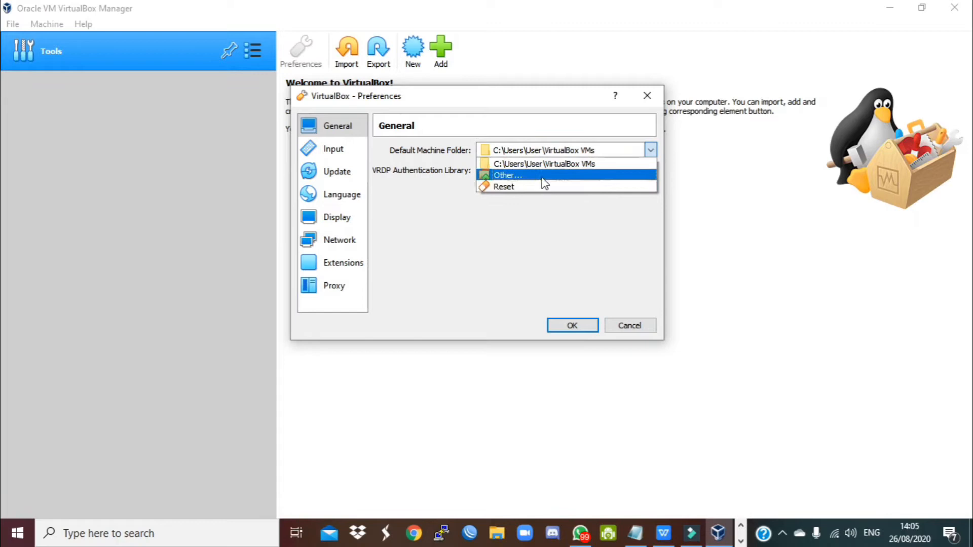
pyautogui.click(543, 175)
pyautogui.scroll(-4, 377, 357)
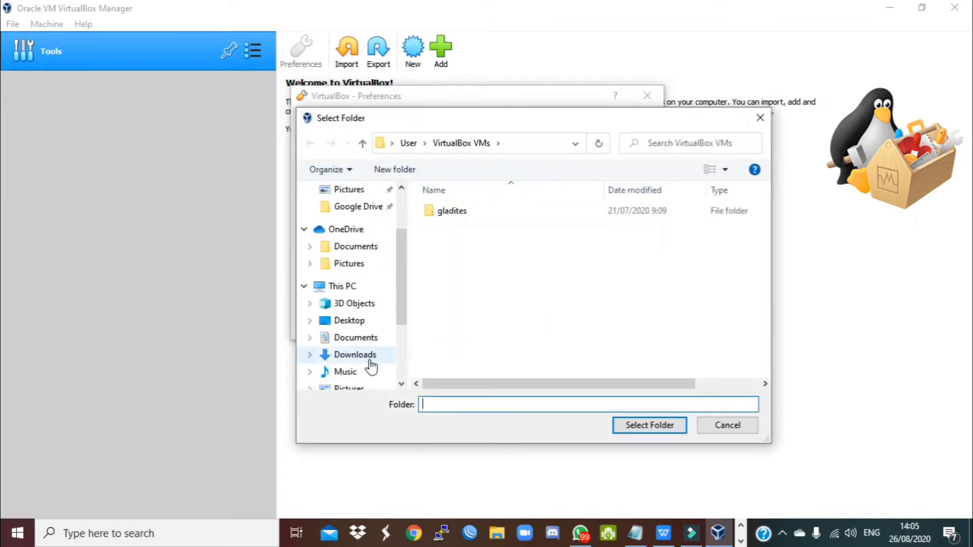
pyautogui.click(364, 344)
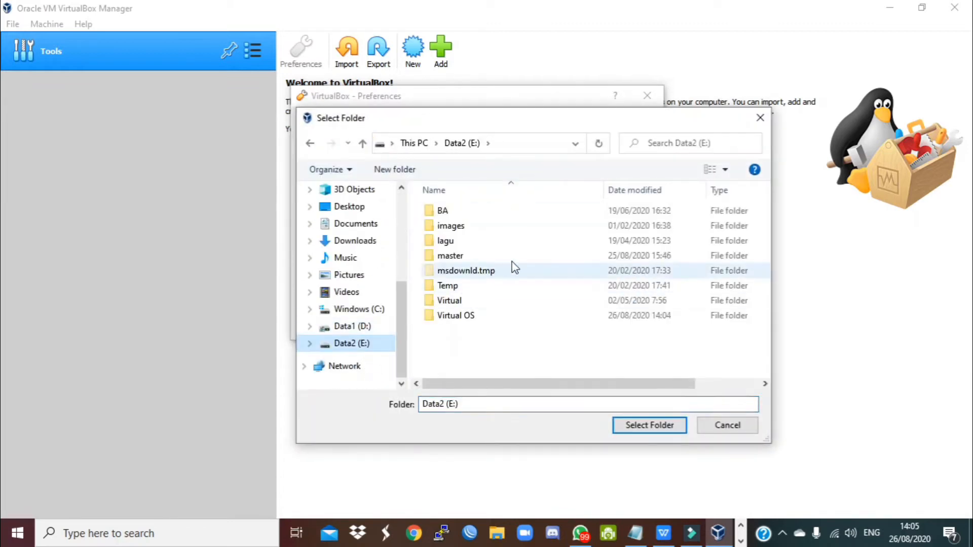
pyautogui.doubleClick(478, 315)
pyautogui.click(650, 425)
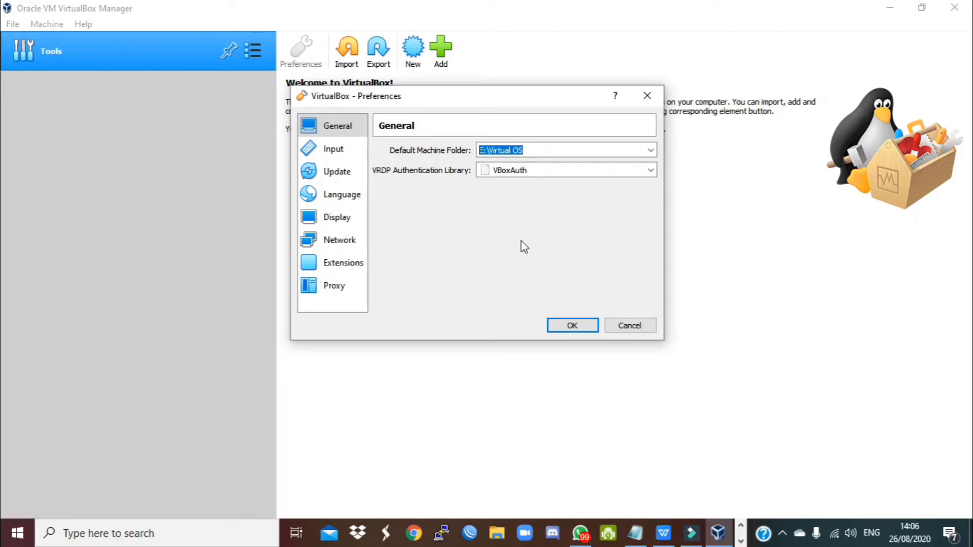
pyautogui.click(573, 326)
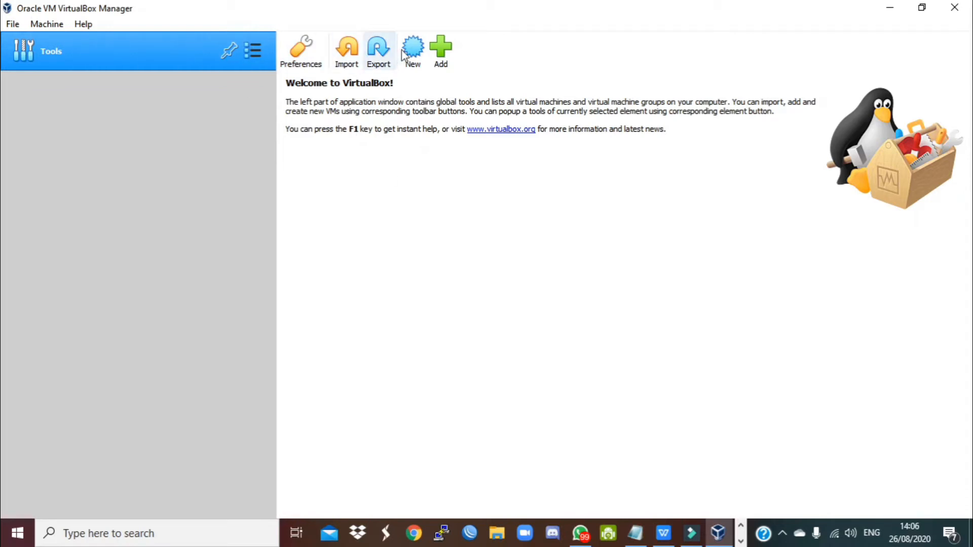
# - Start a new virtual machine and check its machine folder, E:\Virtual OS
pyautogui.click(47, 26)
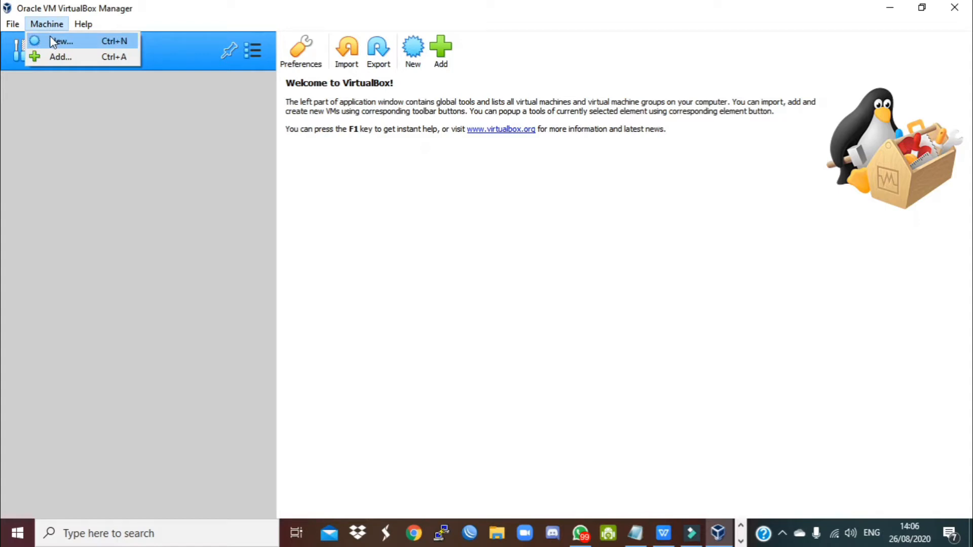
pyautogui.click(434, 161)
pyautogui.click(413, 59)
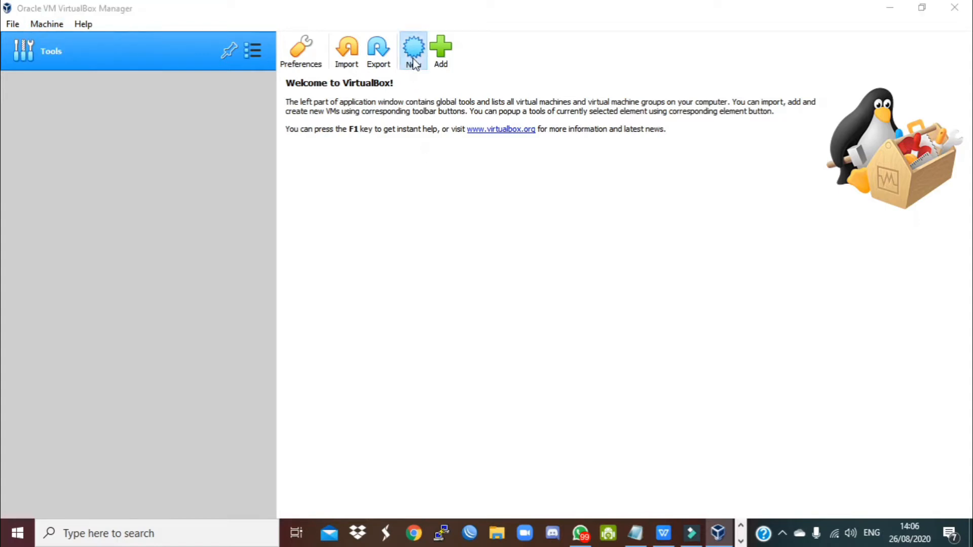
pyautogui.moveTo(507, 291); pyautogui.dragTo(415, 292)
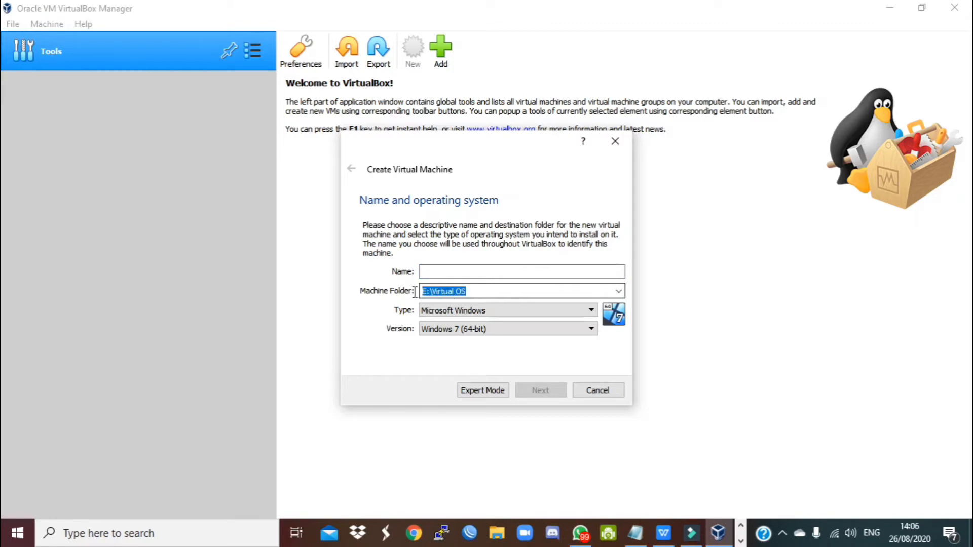
pyautogui.click(473, 293)
pyautogui.moveTo(498, 293); pyautogui.dragTo(406, 290)
pyautogui.click(471, 293)
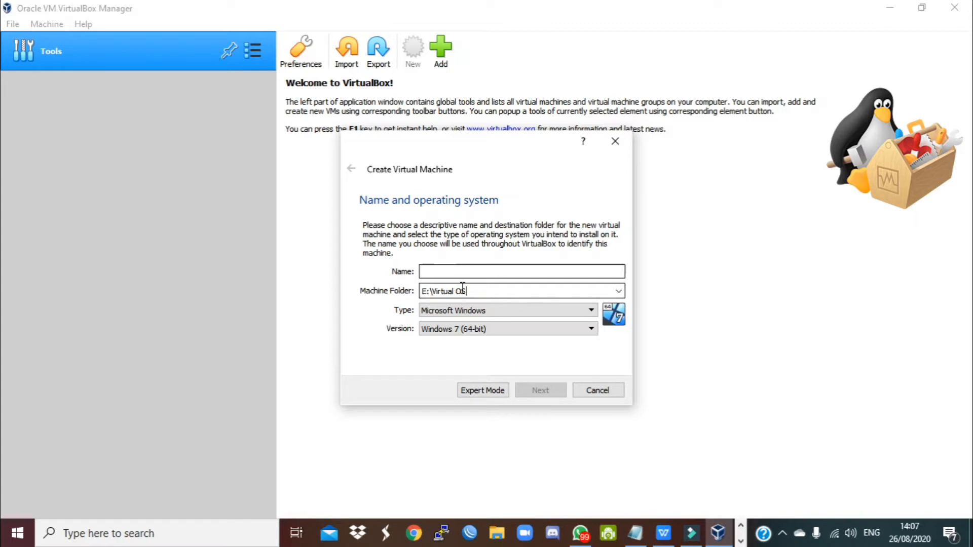
pyautogui.moveTo(468, 291); pyautogui.dragTo(400, 292)
# - Name the machine Debian_tes with type Linux, version Debian (64-bit), and continue to memory
pyautogui.click(457, 274)
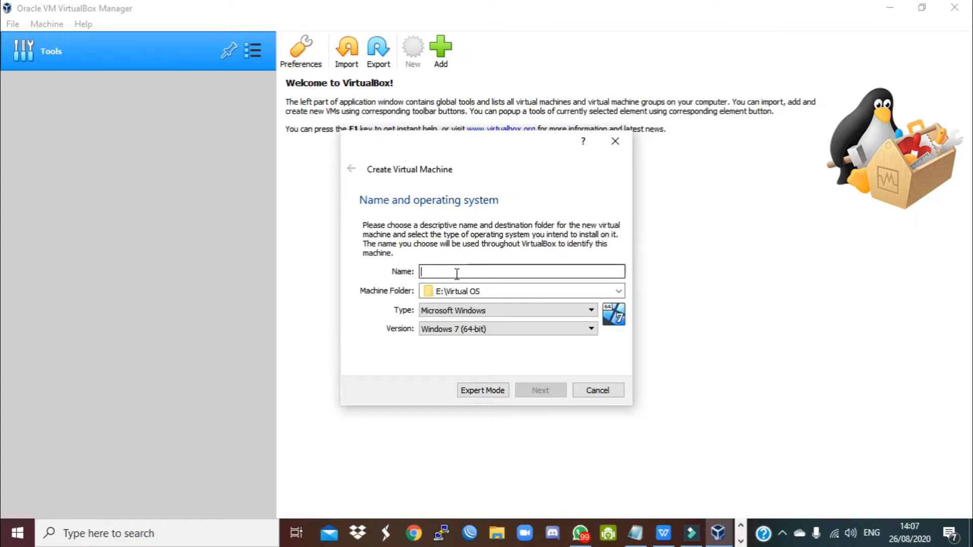
pyautogui.write('Deb')
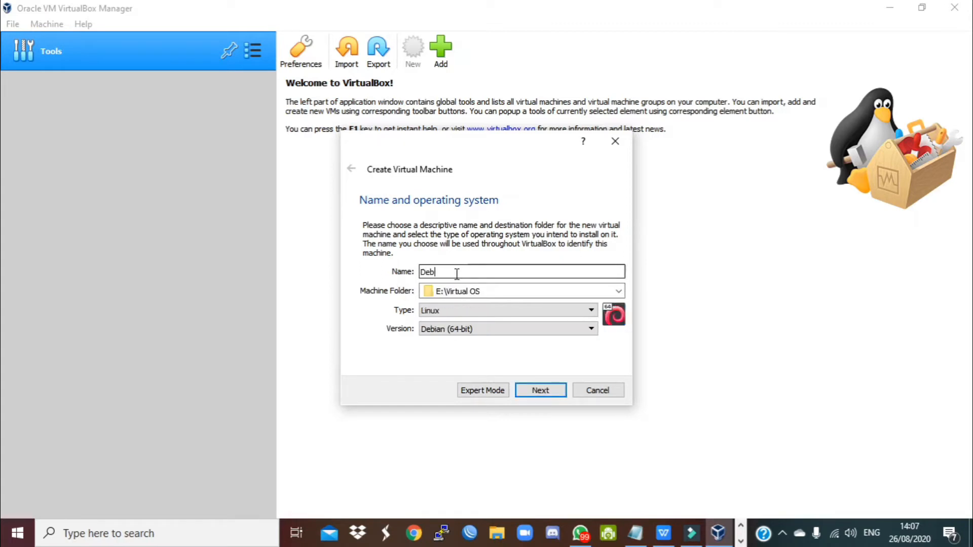
pyautogui.write('ian_tes')
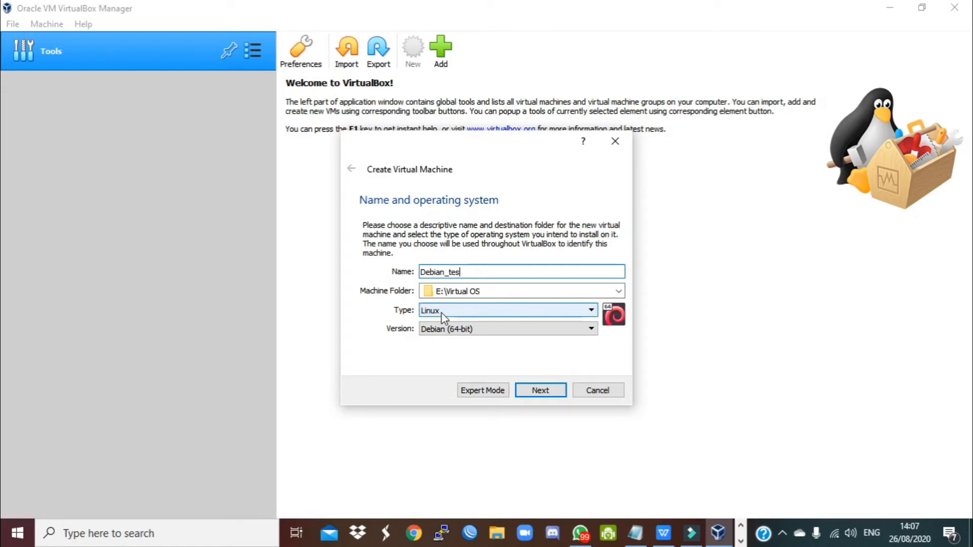
pyautogui.click(452, 330)
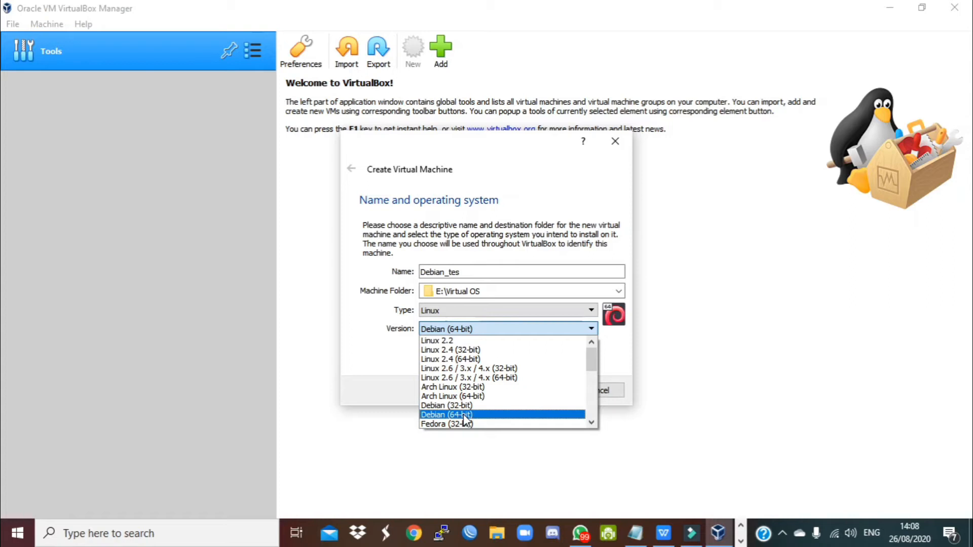
pyautogui.click(463, 414)
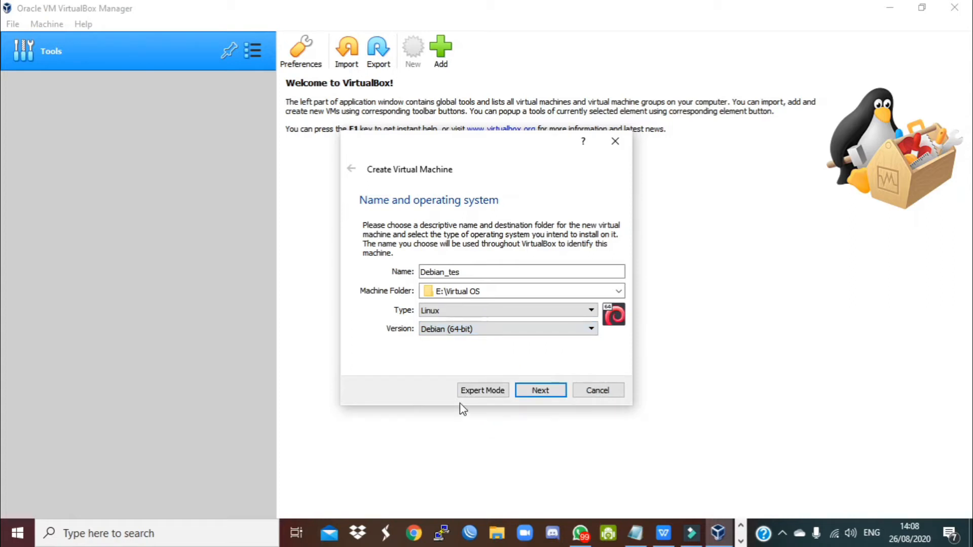
pyautogui.click(541, 392)
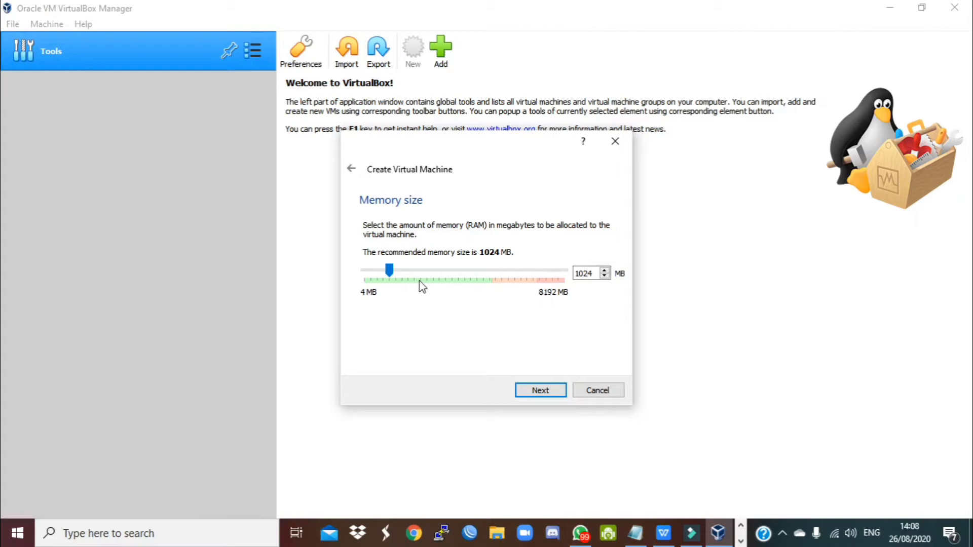
# - Give the Debian_tes machine 2048 MB of memory and advance to the hard disk page
pyautogui.moveTo(391, 272); pyautogui.dragTo(526, 274)
pyautogui.moveTo(526, 274); pyautogui.dragTo(459, 268)
pyautogui.hotkey('alt', 'Tab')
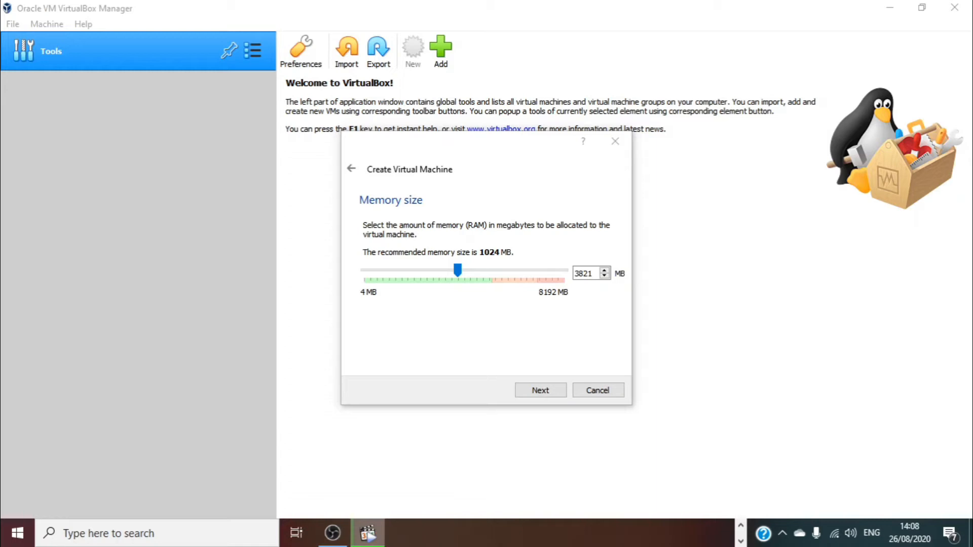
pyautogui.click(459, 276)
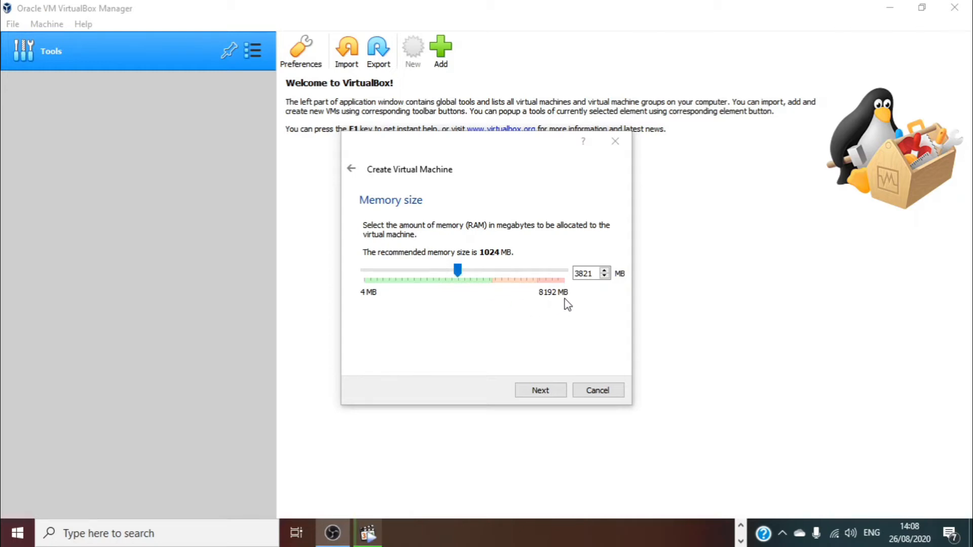
pyautogui.doubleClick(583, 273)
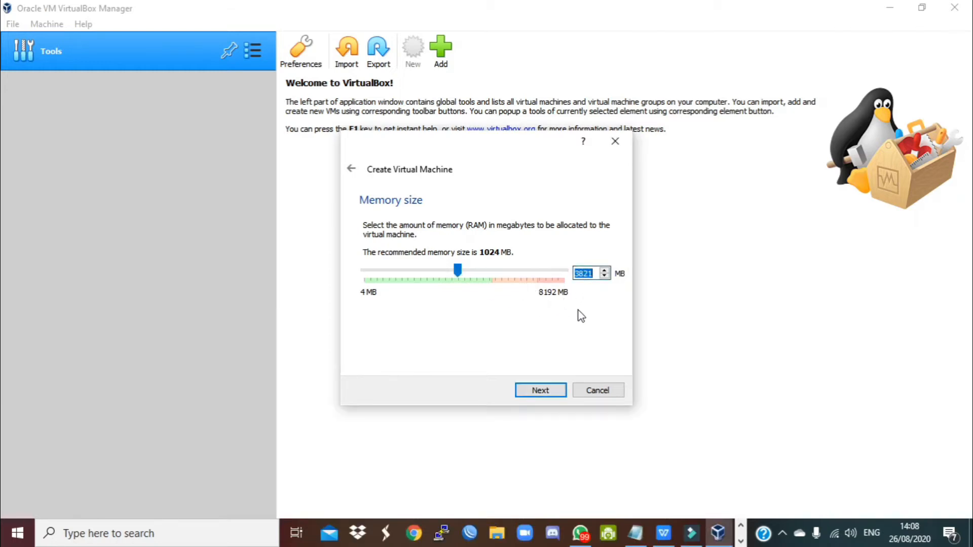
pyautogui.write('2048')
pyautogui.click(540, 393)
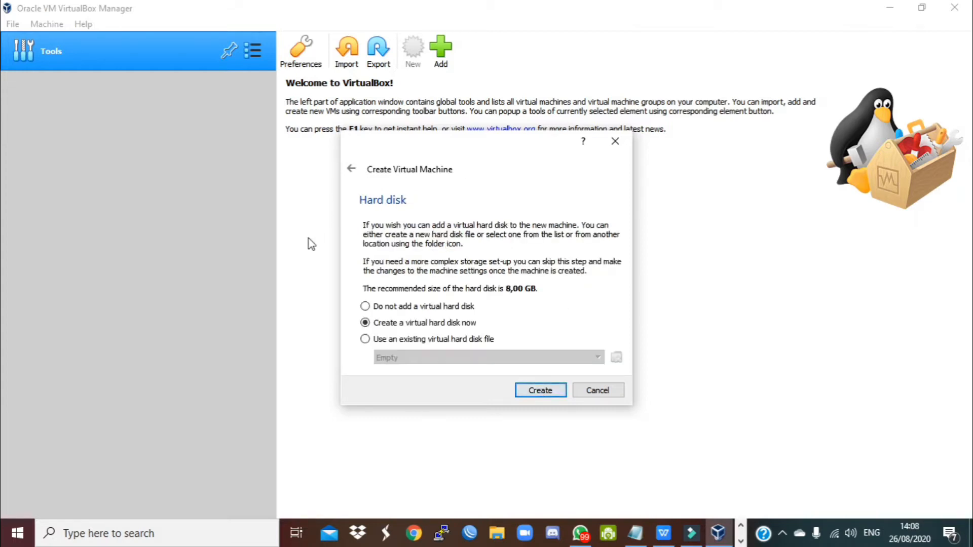
pyautogui.hotkey('alt', 'Tab')
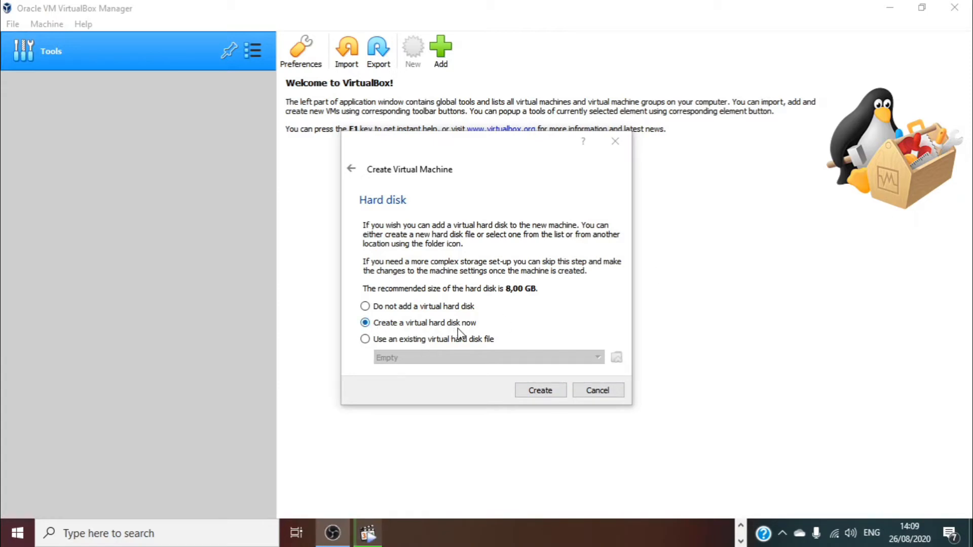
# - Create a new virtual hard disk and compare the VDI, VHD and VMDK file types
pyautogui.click(540, 390)
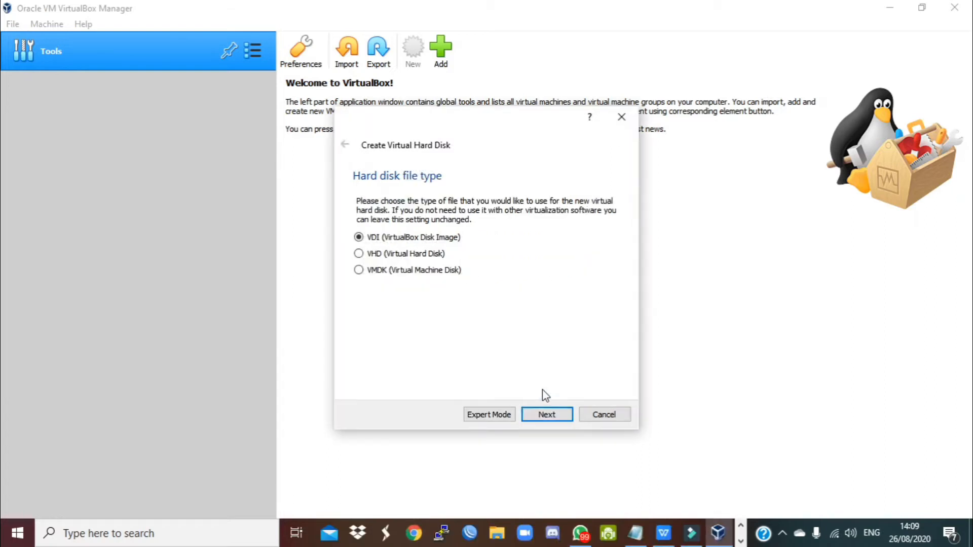
pyautogui.click(369, 258)
pyautogui.click(368, 275)
pyautogui.click(361, 239)
pyautogui.click(362, 254)
pyautogui.click(360, 276)
pyautogui.click(362, 238)
# - Cycle through the disk file types again, ending on VHD
pyautogui.click(359, 254)
pyautogui.click(359, 253)
pyautogui.click(360, 238)
pyautogui.click(360, 254)
pyautogui.click(359, 270)
pyautogui.click(359, 237)
pyautogui.click(377, 257)
pyautogui.click(373, 272)
pyautogui.click(377, 256)
# - Set the disk file type back to VDI and compare Fixed size with Dynamically allocated storage
pyautogui.click(376, 243)
pyautogui.click(550, 420)
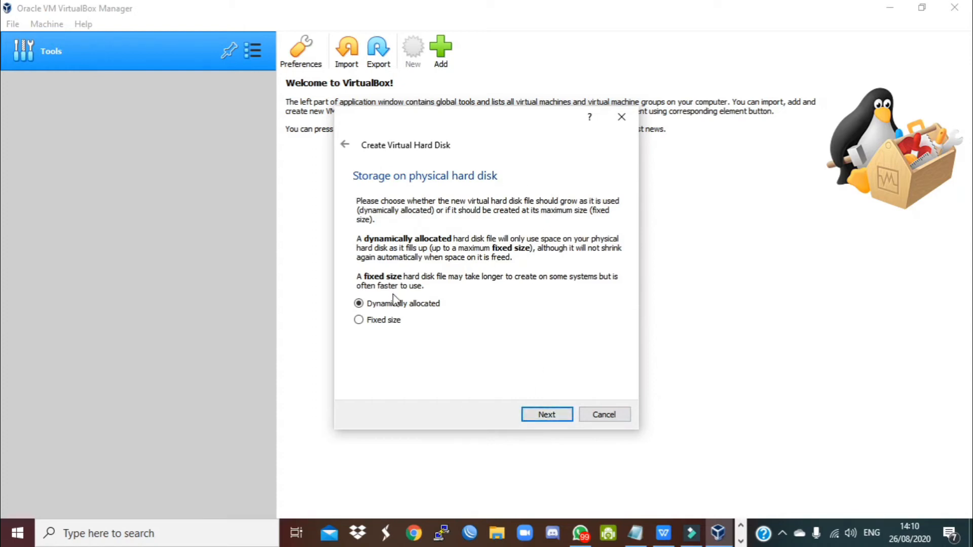
pyautogui.click(382, 321)
pyautogui.click(400, 307)
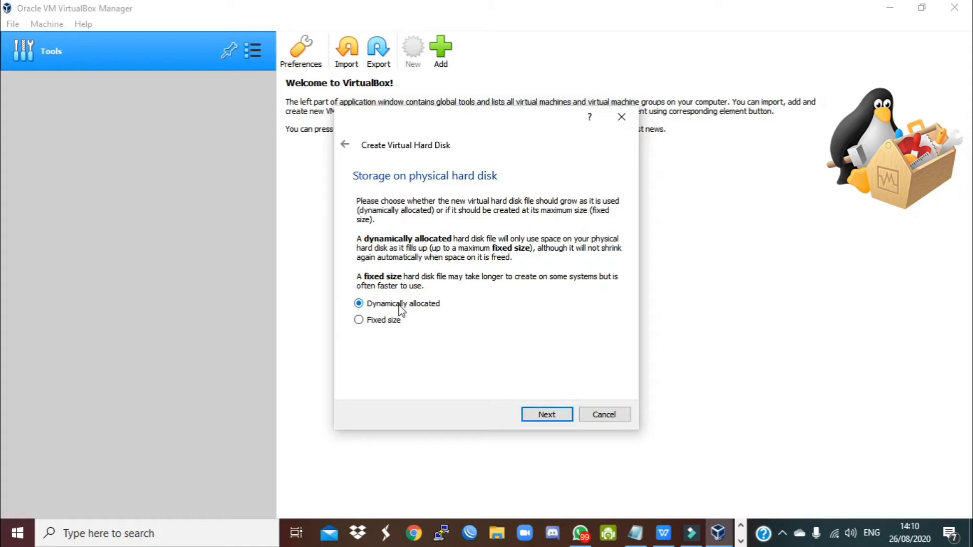
# - Review the disk location E:\Virtual OS\Debian_tes\Debian_tes.vdi and its 8,00 GB size, then go back
pyautogui.click(547, 415)
pyautogui.moveTo(591, 280)
pyautogui.mouseDown()
pyautogui.moveTo(633, 278)
pyautogui.moveTo(608, 277)
pyautogui.mouseUp()
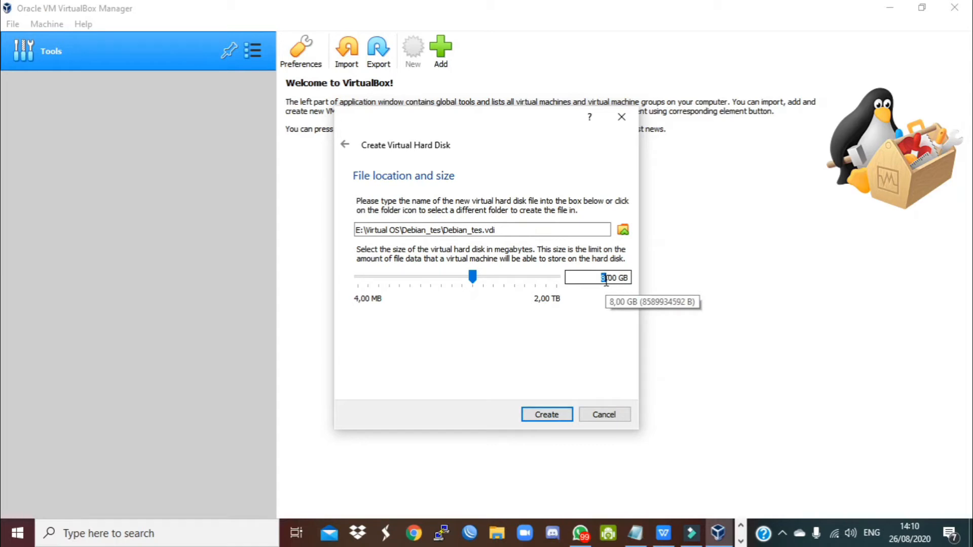
pyautogui.click(599, 278)
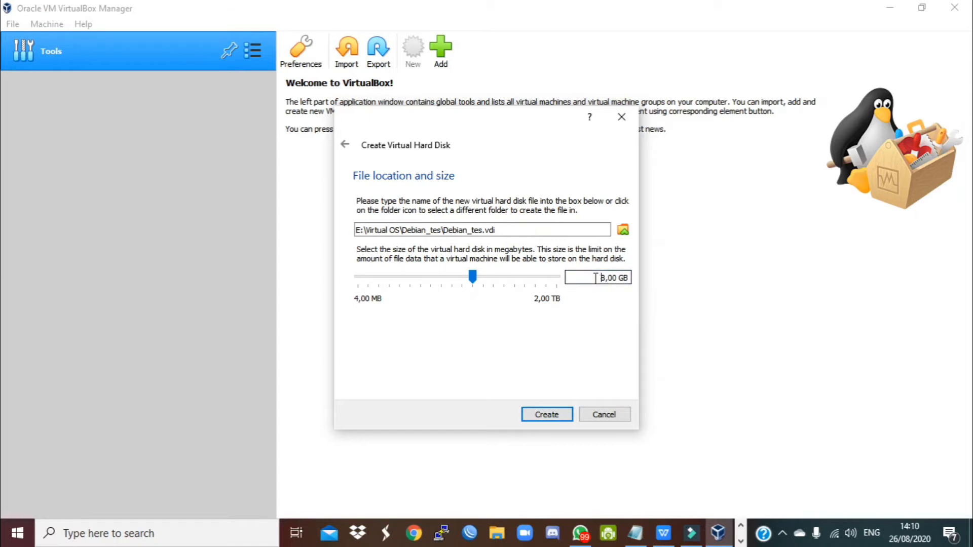
pyautogui.click(345, 145)
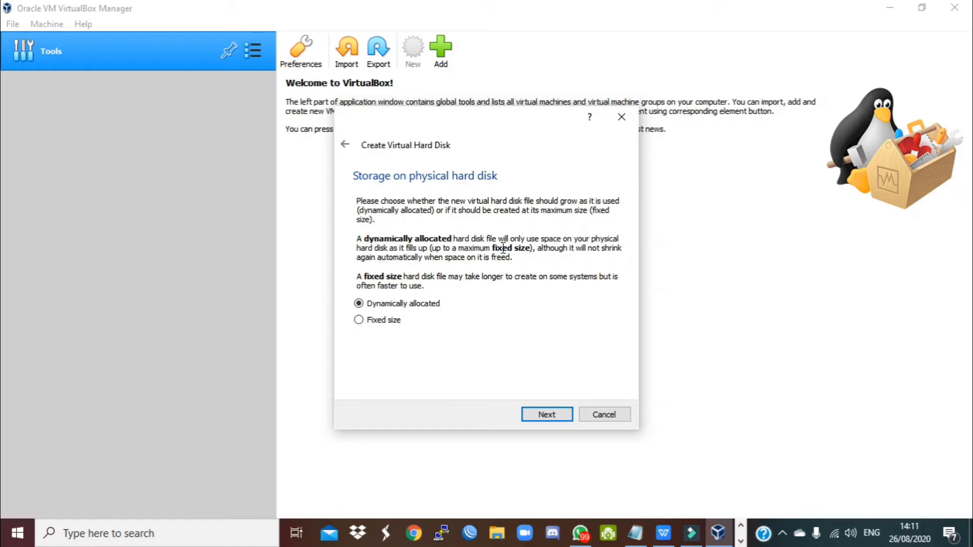
# - Toggle the storage allocation option to Fixed size
pyautogui.click(386, 320)
# - Use dynamically allocated storage, set the disk size to 10 GB, and create the machine
pyautogui.click(397, 305)
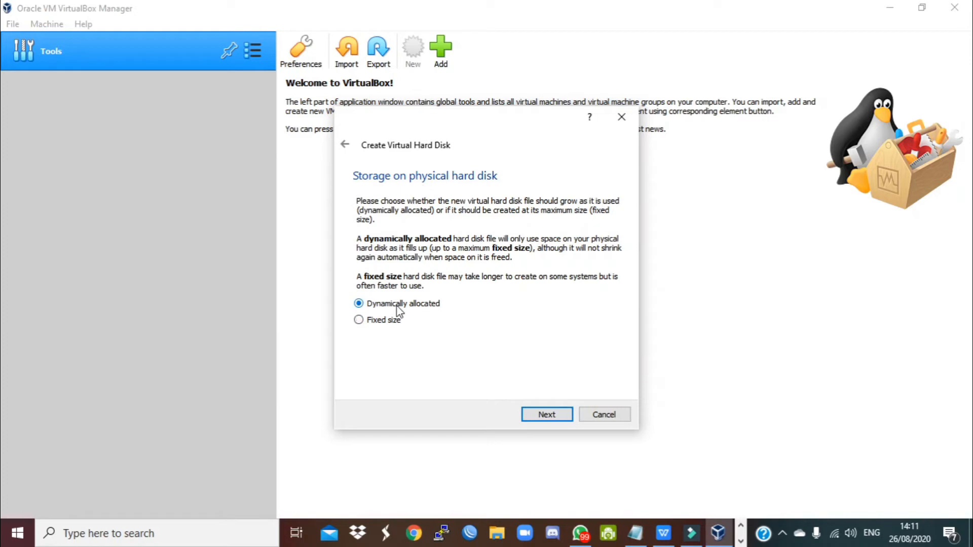
pyautogui.click(547, 414)
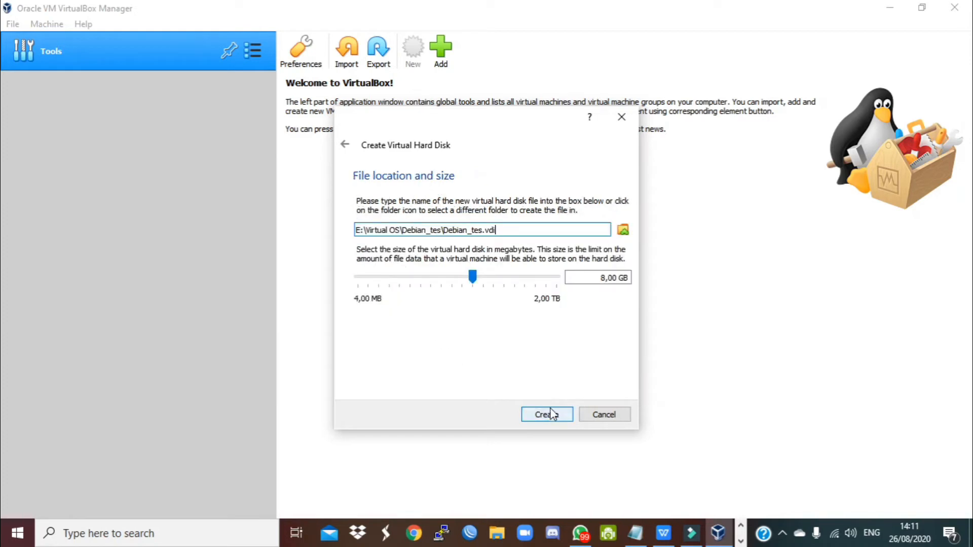
pyautogui.moveTo(500, 230); pyautogui.dragTo(458, 229)
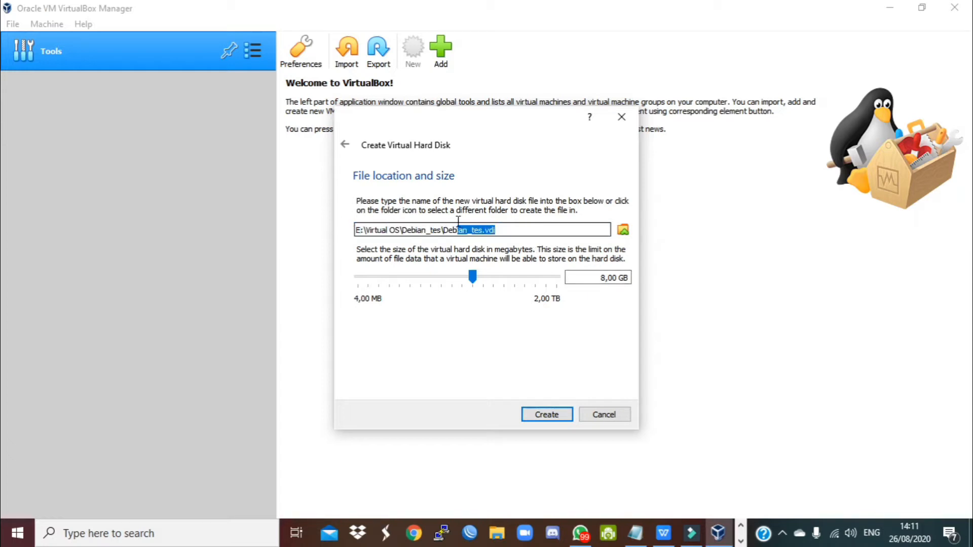
pyautogui.click(592, 278)
pyautogui.press('Delete')
pyautogui.write('1')
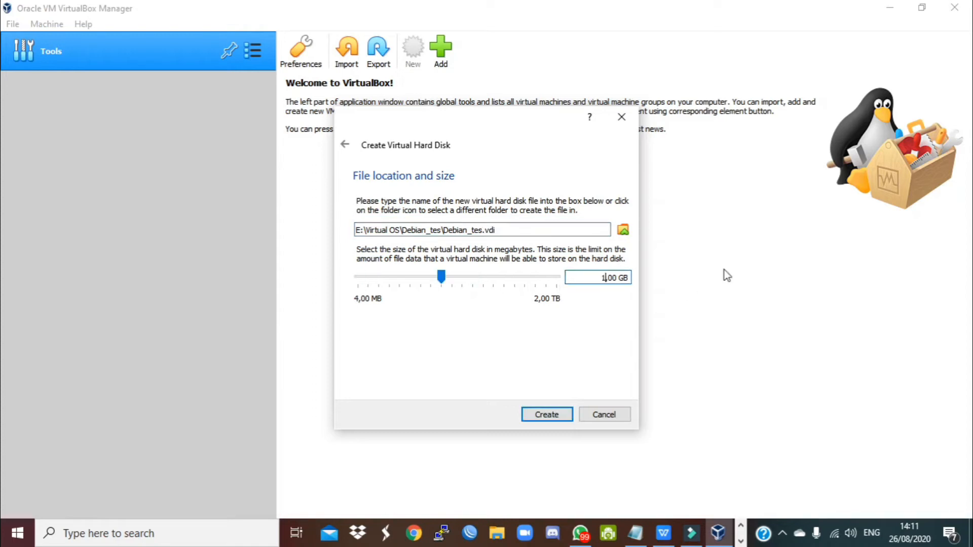
pyautogui.write('0')
pyautogui.click(552, 412)
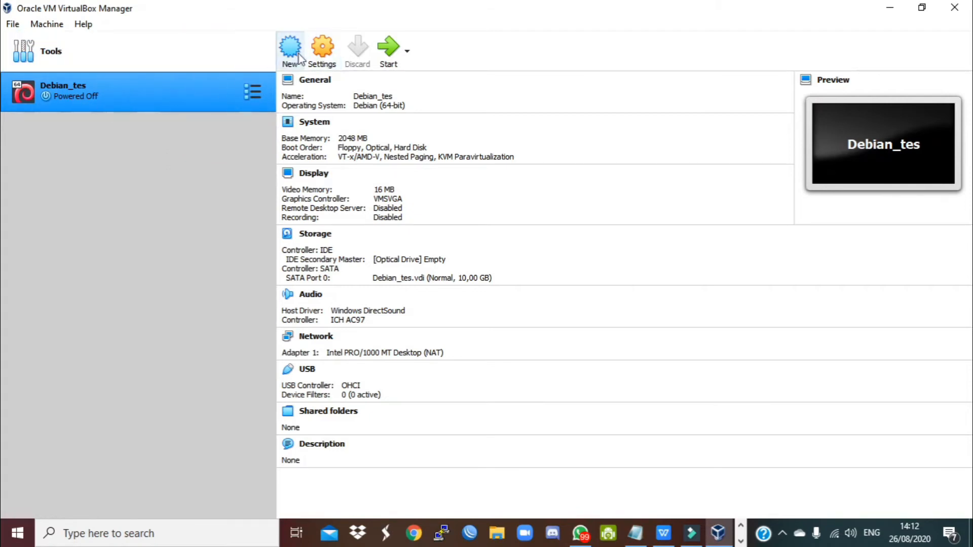
# - Load debian-10.5.0-amd64-netinst.iso into Debian_tes's empty IDE optical drive and save the settings
pyautogui.click(324, 47)
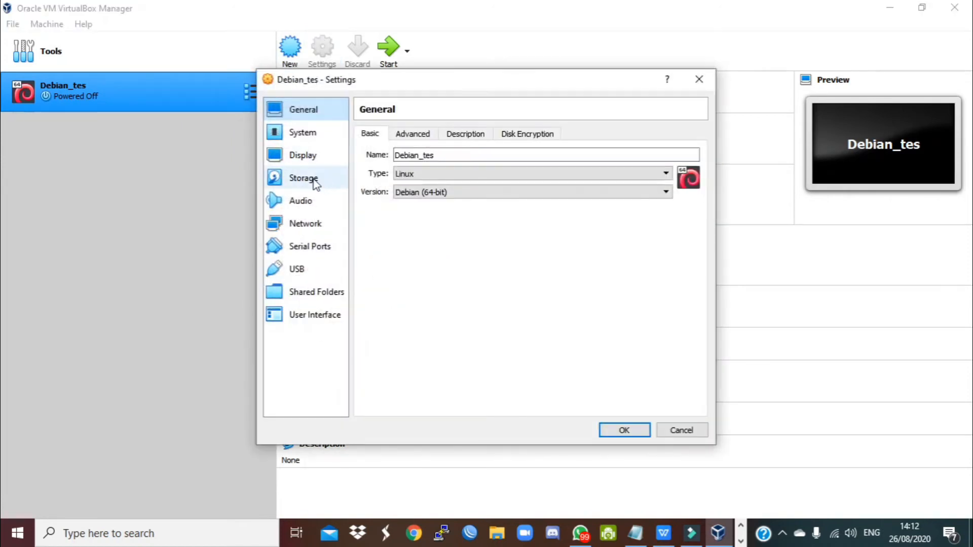
pyautogui.click(314, 182)
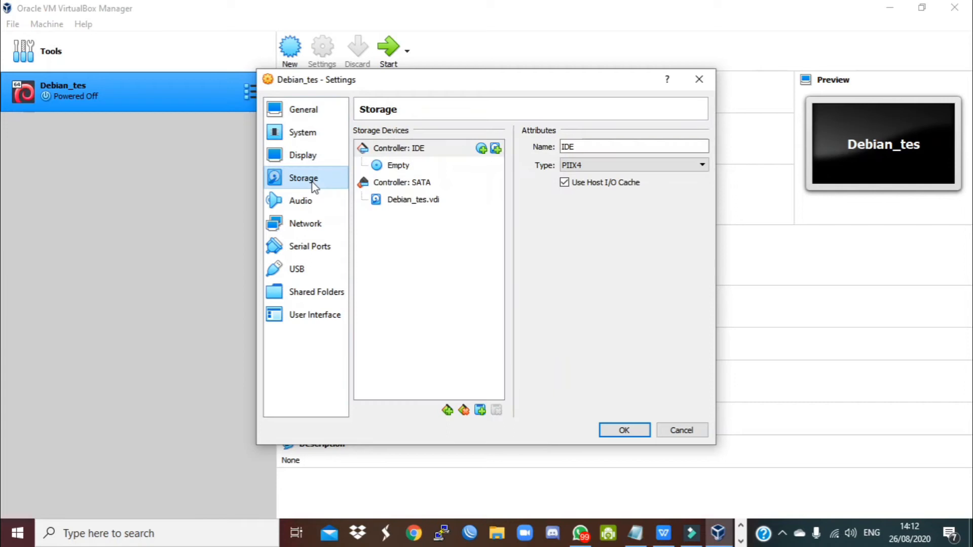
pyautogui.click(388, 167)
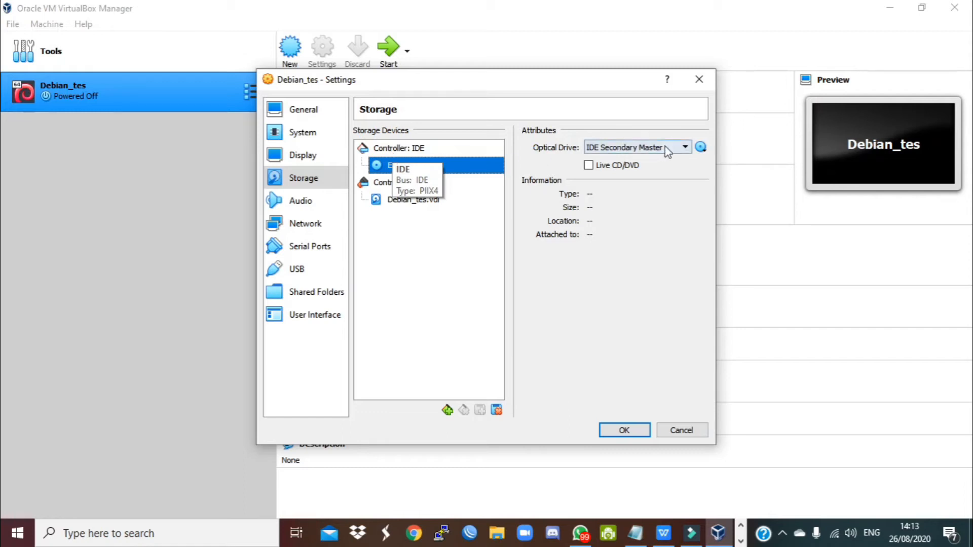
pyautogui.click(701, 148)
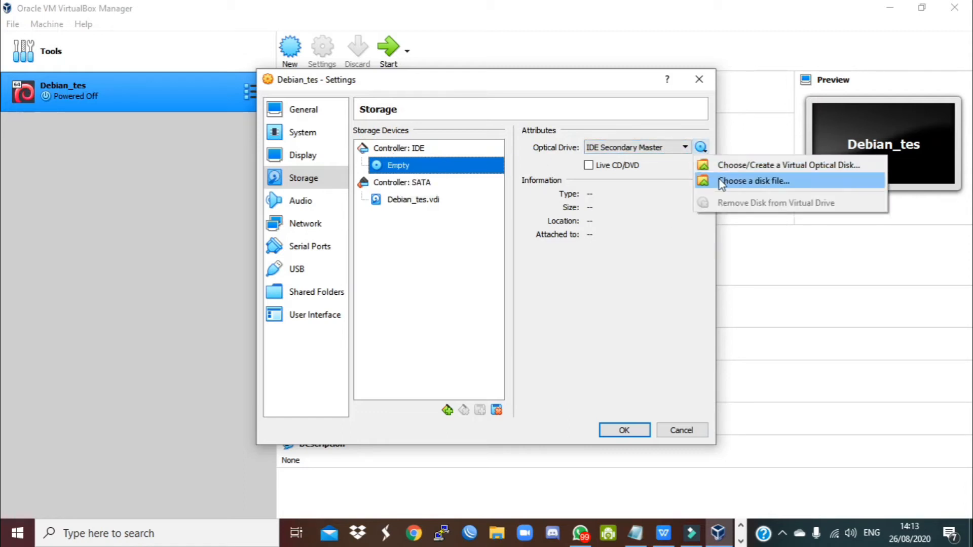
pyautogui.click(719, 180)
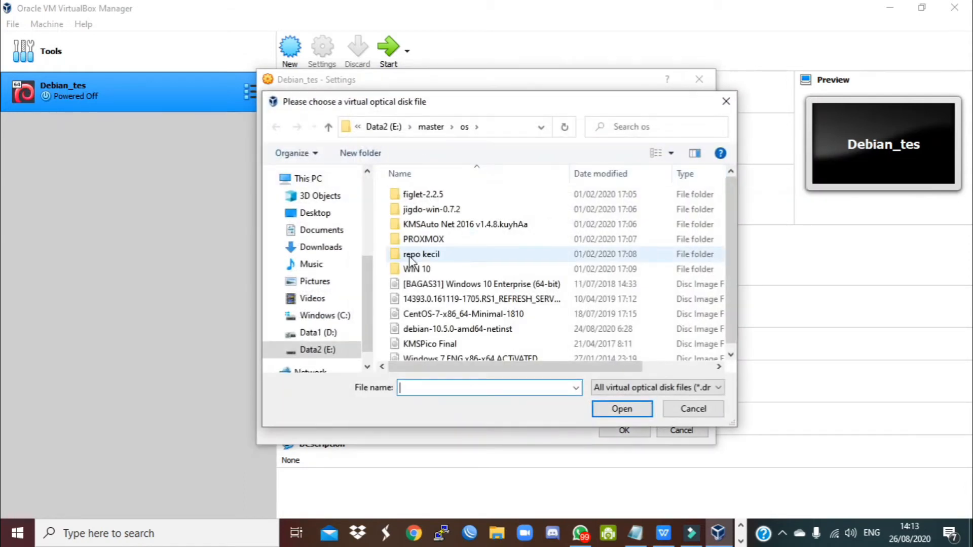
pyautogui.click(603, 174)
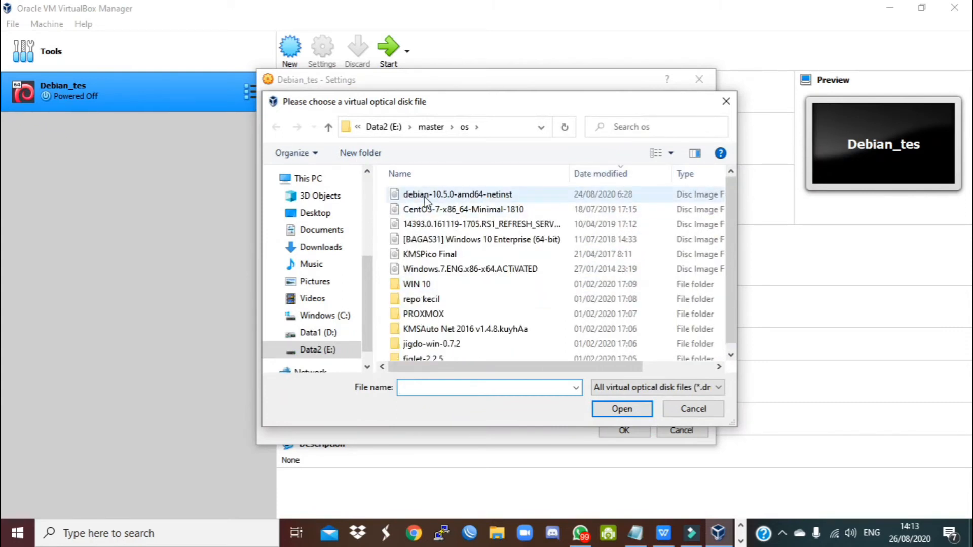
pyautogui.click(486, 198)
pyautogui.moveTo(577, 371); pyautogui.dragTo(701, 365)
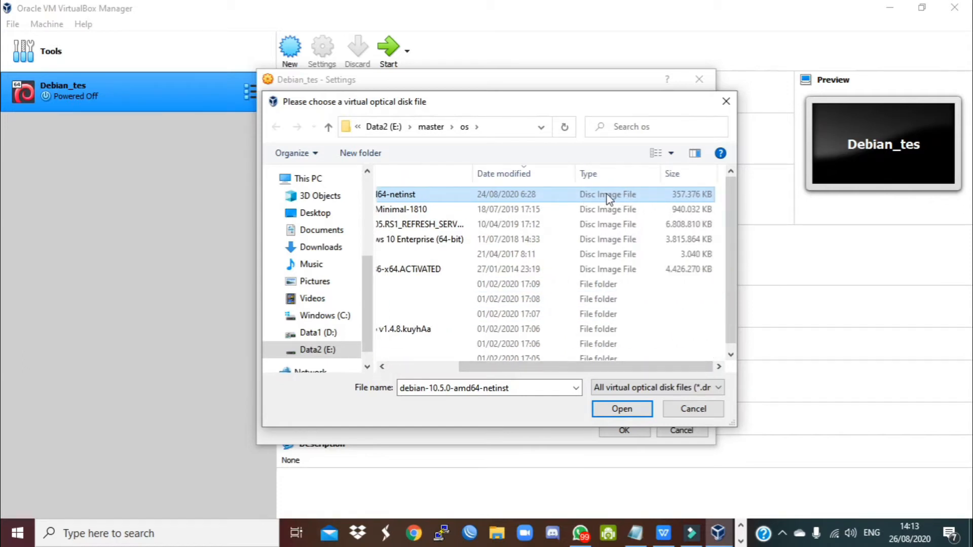
pyautogui.click(625, 410)
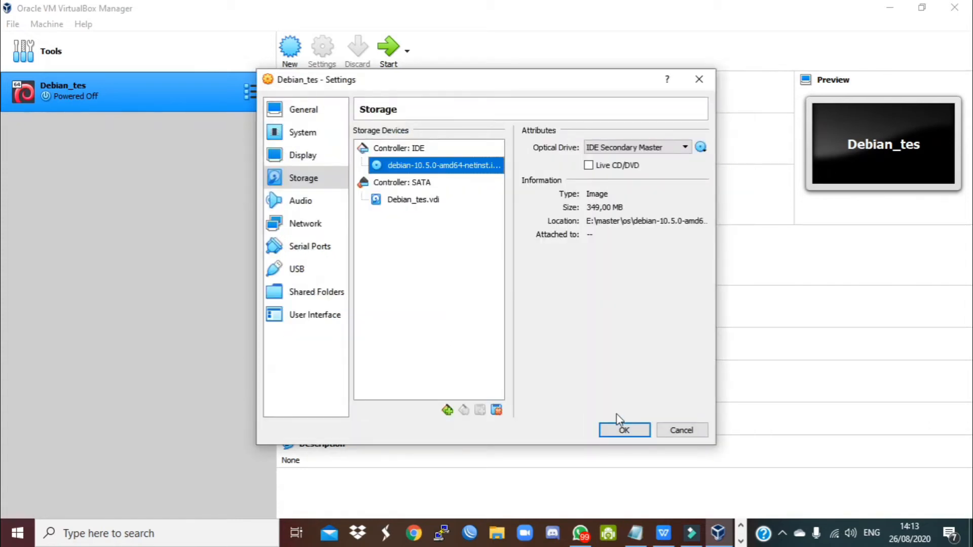
pyautogui.click(621, 428)
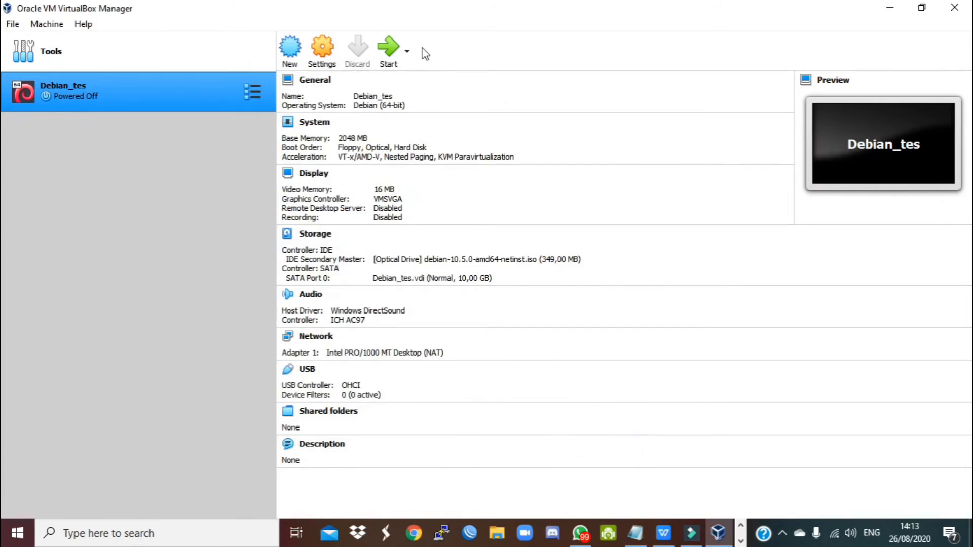
# - Start Debian_tes with debian-10.5.0-amd64-netinst.iso as the start-up disk
pyautogui.click(391, 50)
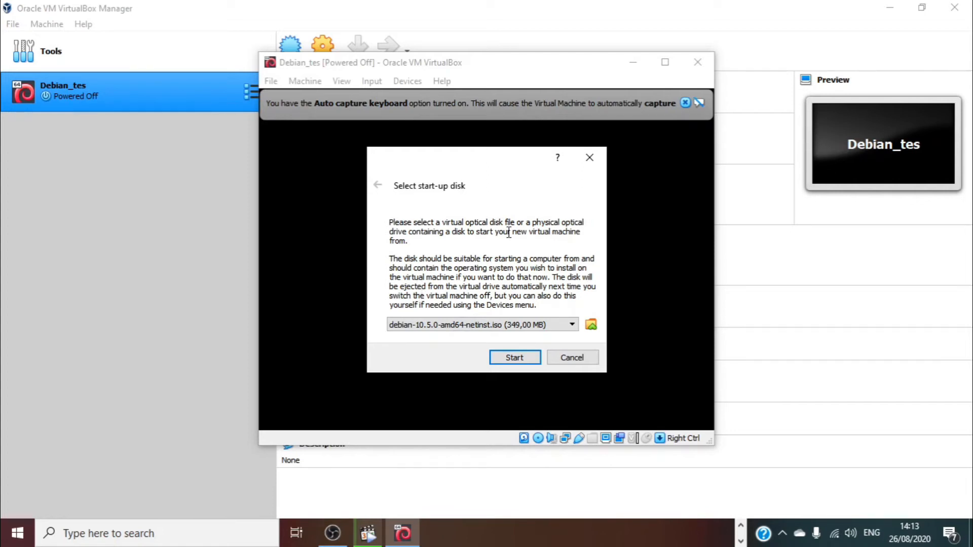
pyautogui.click(522, 323)
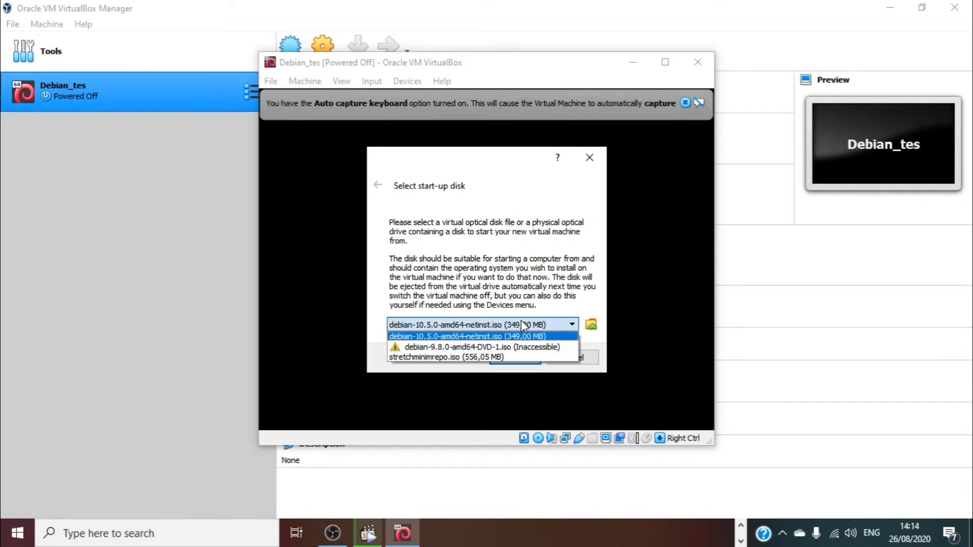
pyautogui.click(513, 223)
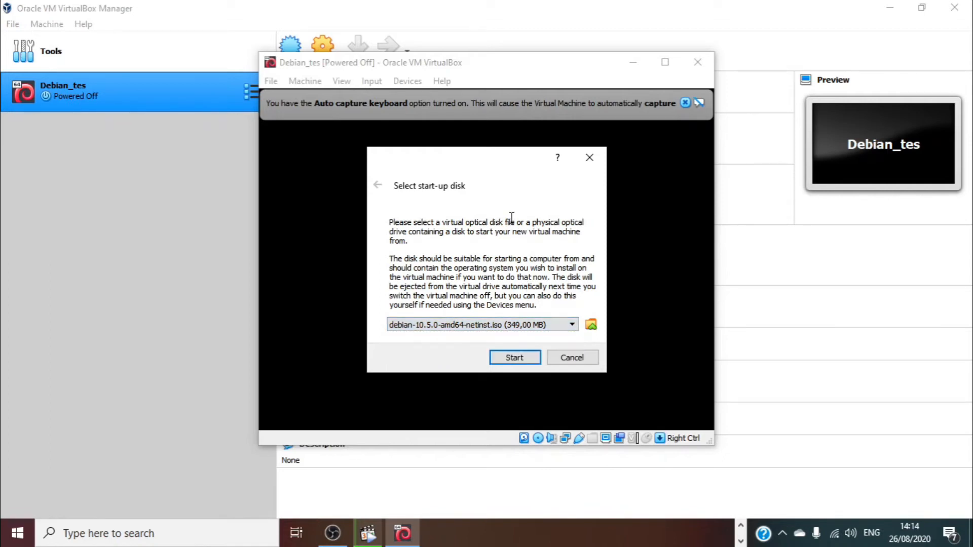
pyautogui.click(454, 328)
pyautogui.click(509, 336)
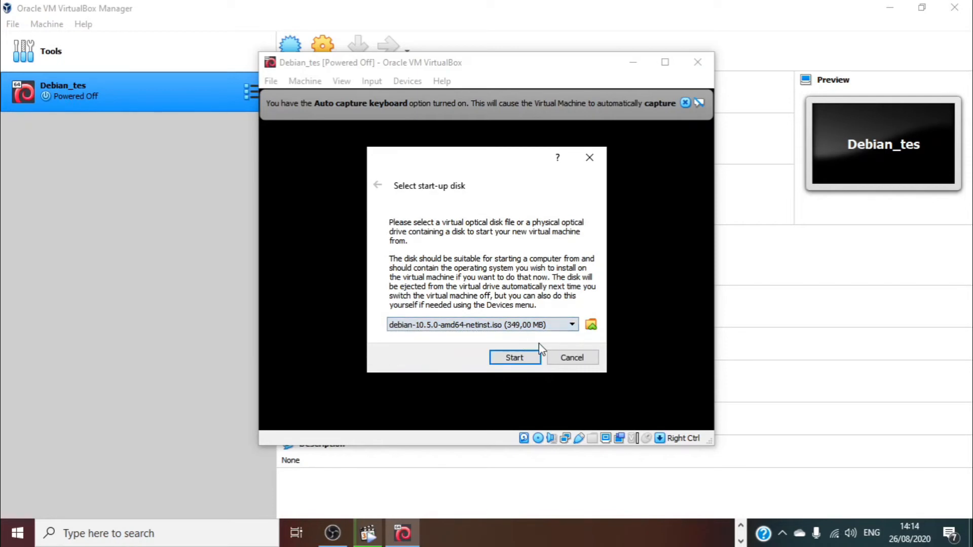
pyautogui.click(516, 357)
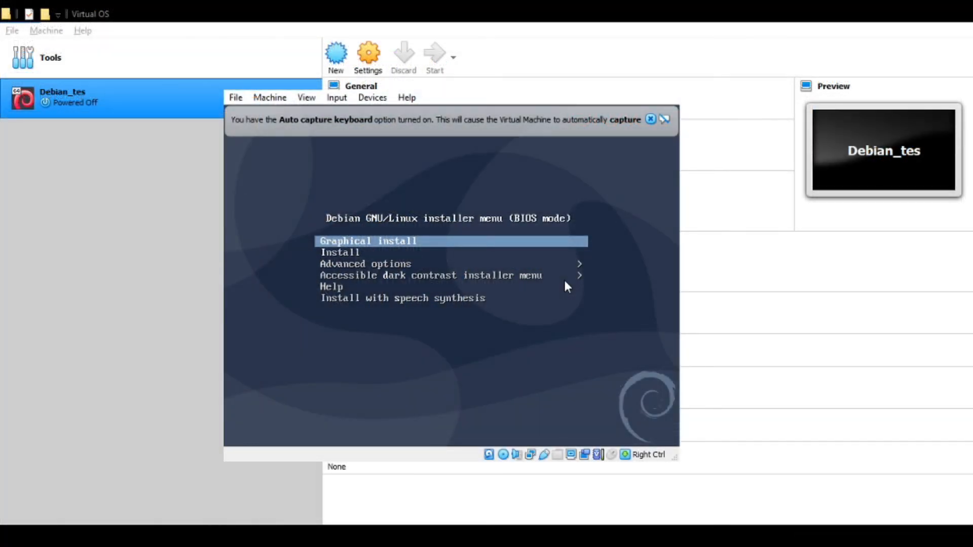
# - Launch the text-mode Install entry from the Debian boot menu and dismiss the mouse integration notice
pyautogui.press('Down')
pyautogui.press('Up')
pyautogui.press('Down')
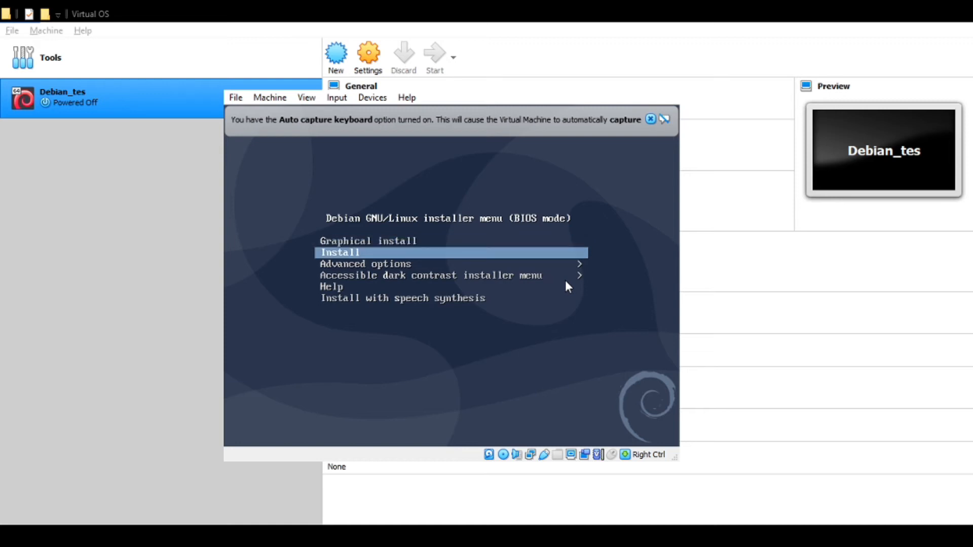
pyautogui.press('Up')
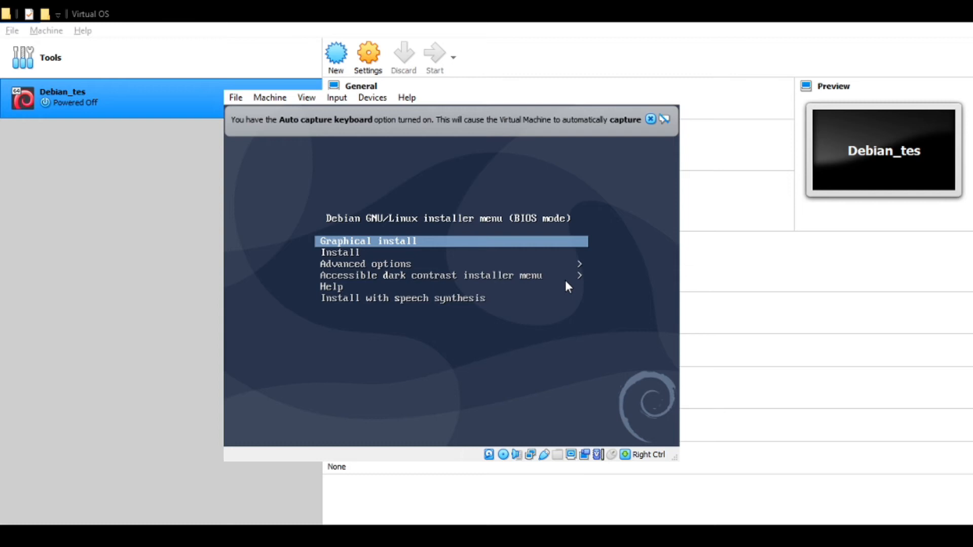
pyautogui.press('Down')
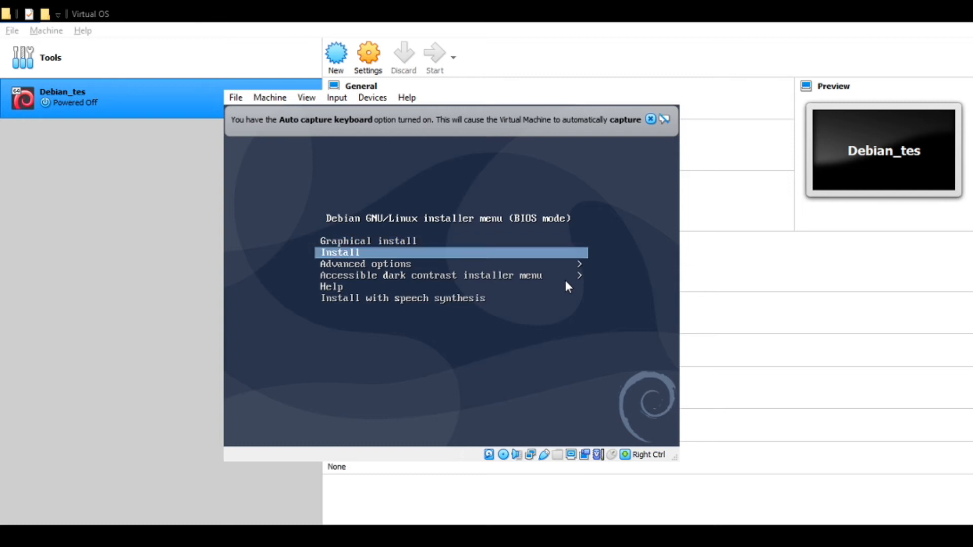
pyautogui.press('Up')
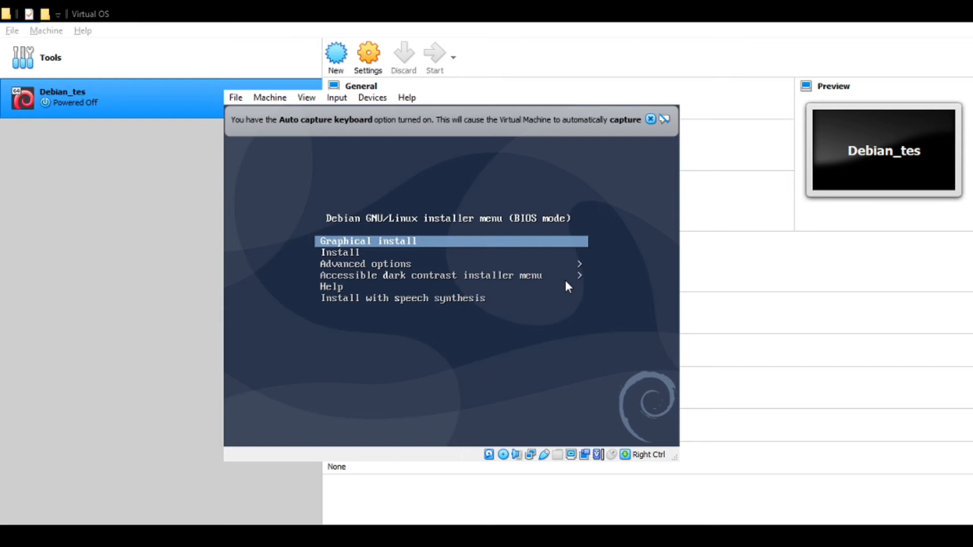
pyautogui.press('Down')
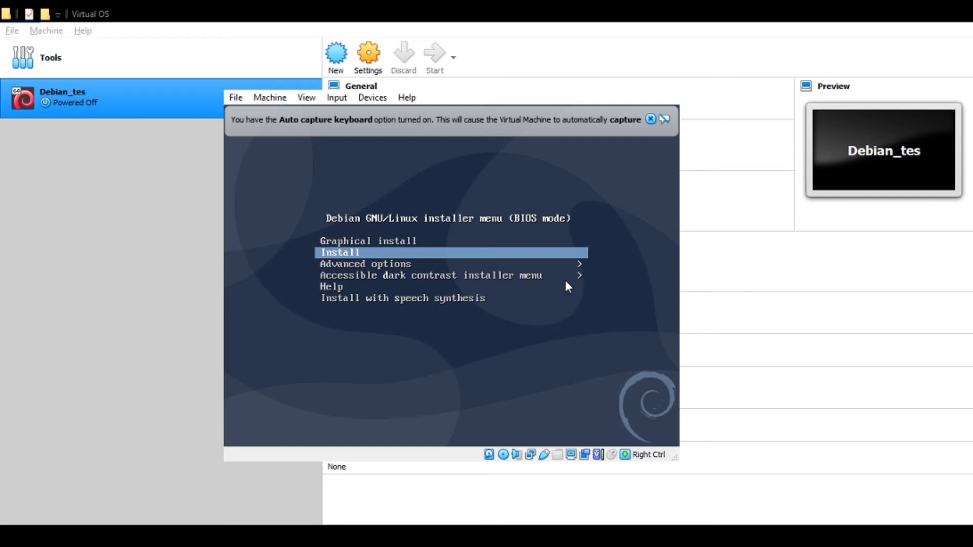
pyautogui.press('Return')
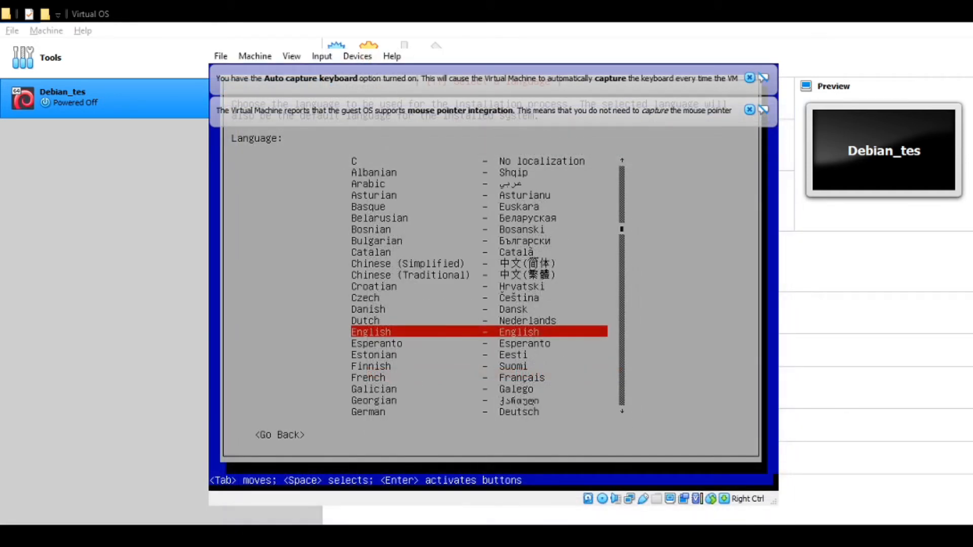
pyautogui.click(748, 109)
# - Dismiss the keyboard capture notice and choose English as the installation language
pyautogui.click(749, 78)
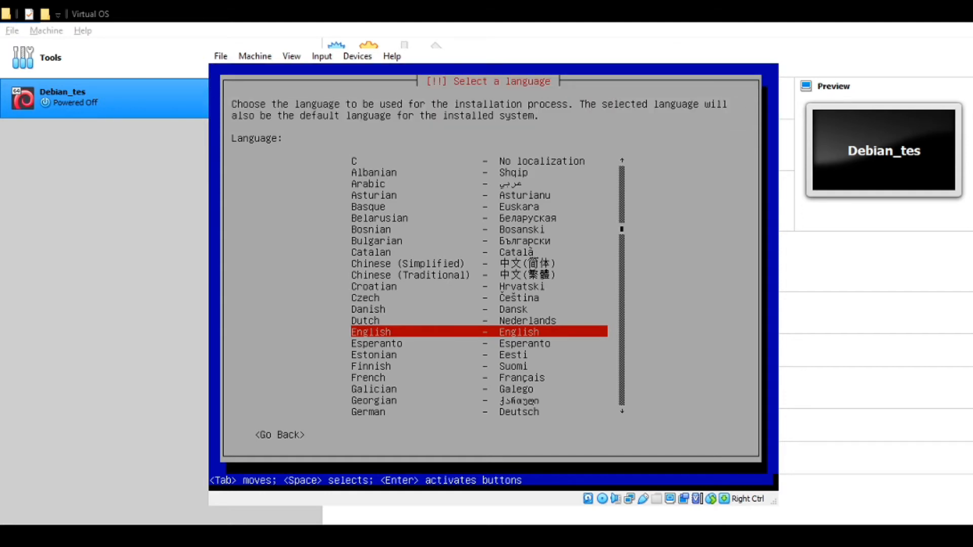
pyautogui.press('Down')
pyautogui.press('Up')
pyautogui.press('Return')
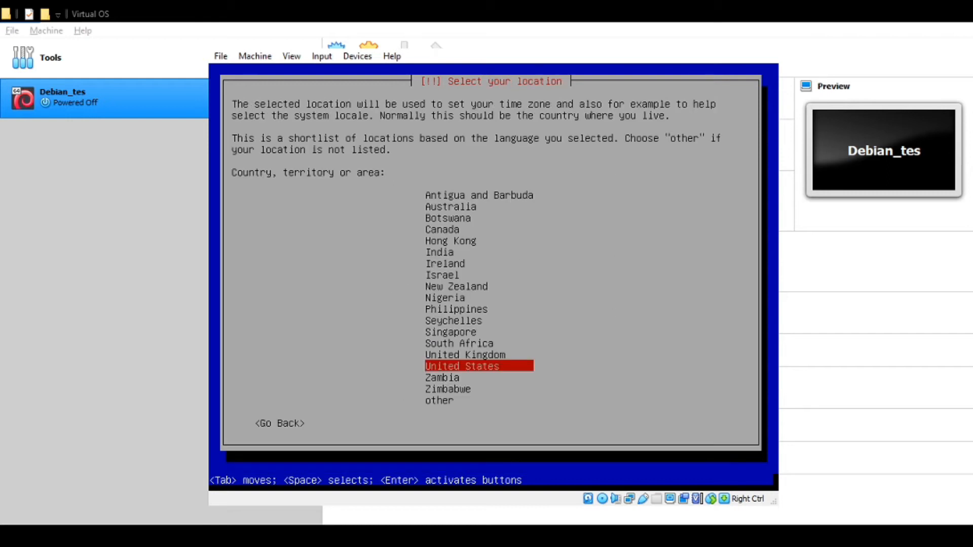
# - Set the location to Indonesia through other > Asia
pyautogui.press('Down')
pyautogui.press('Down')
pyautogui.press('Down')
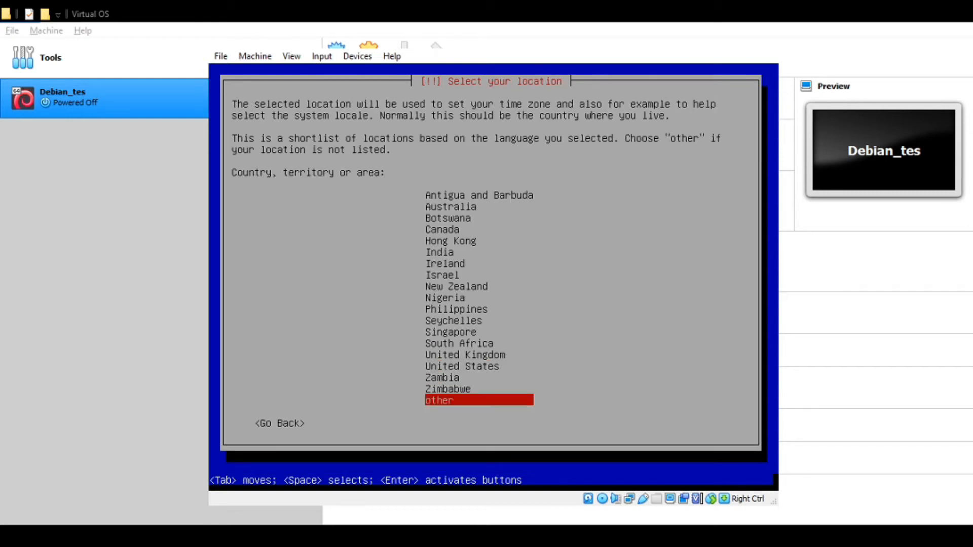
pyautogui.press('Return')
pyautogui.press('Down')
pyautogui.press('Up')
pyautogui.press('Up')
pyautogui.press('Up')
pyautogui.press('Up')
pyautogui.press('Up')
pyautogui.press('Up')
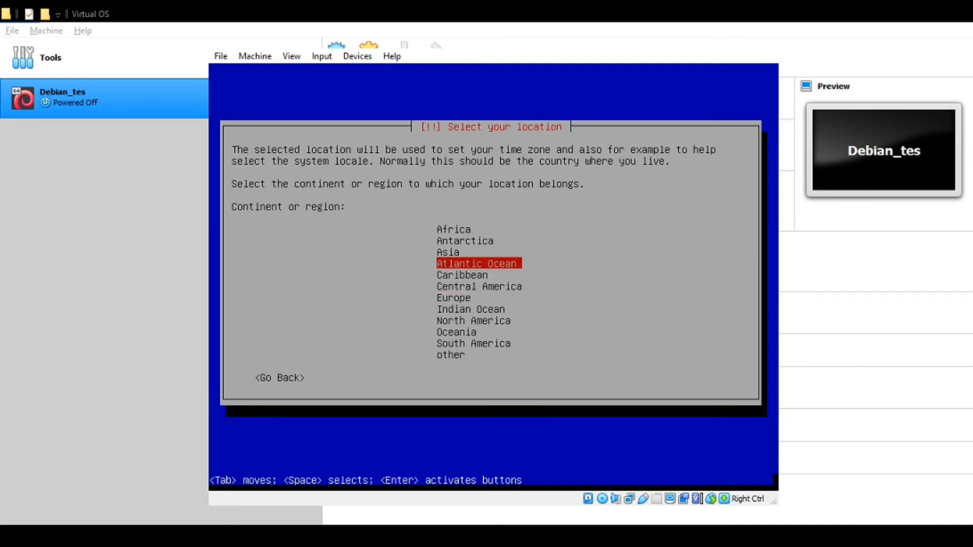
pyautogui.press('Up')
pyautogui.press('Return')
pyautogui.press('Down')
pyautogui.press('Down')
pyautogui.press('Down')
pyautogui.press('Down')
pyautogui.press('Down')
pyautogui.press('Down')
pyautogui.press('Down')
pyautogui.press('Down')
pyautogui.press('Down')
pyautogui.press('Down')
pyautogui.press('Down')
pyautogui.press('Down')
pyautogui.press('Up')
pyautogui.press('Up')
pyautogui.press('Up')
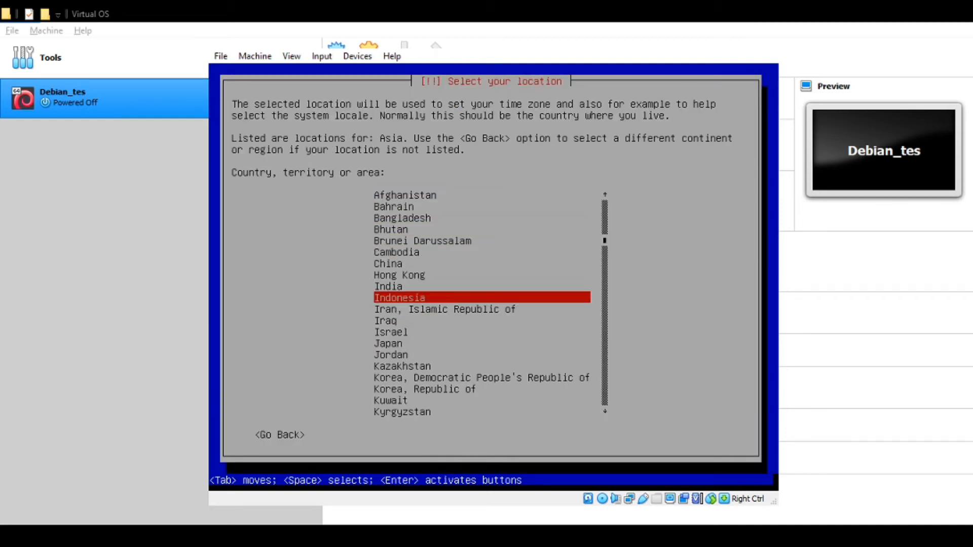
pyautogui.press('Return')
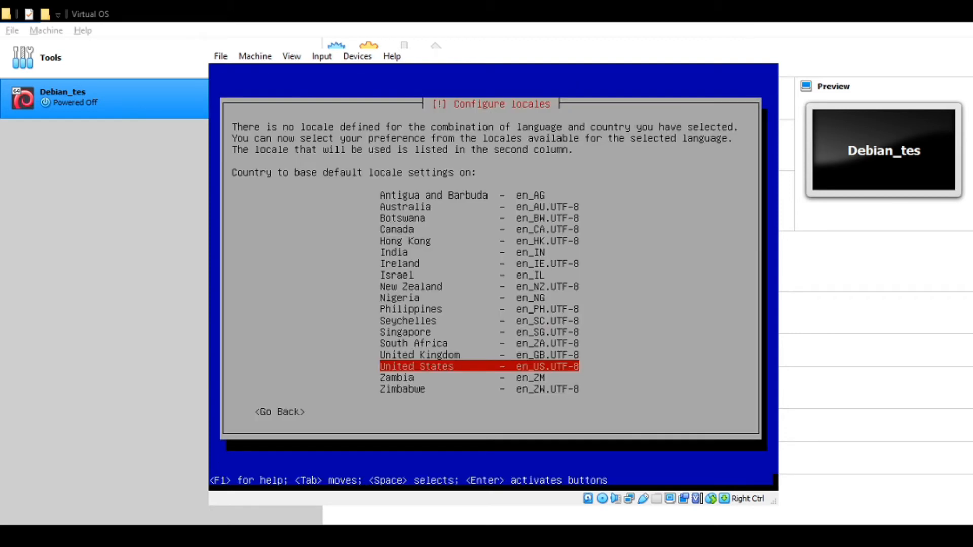
# - Accept the en_US.UTF-8 locale and American English keymap, then begin editing the hostname
pyautogui.press('Return')
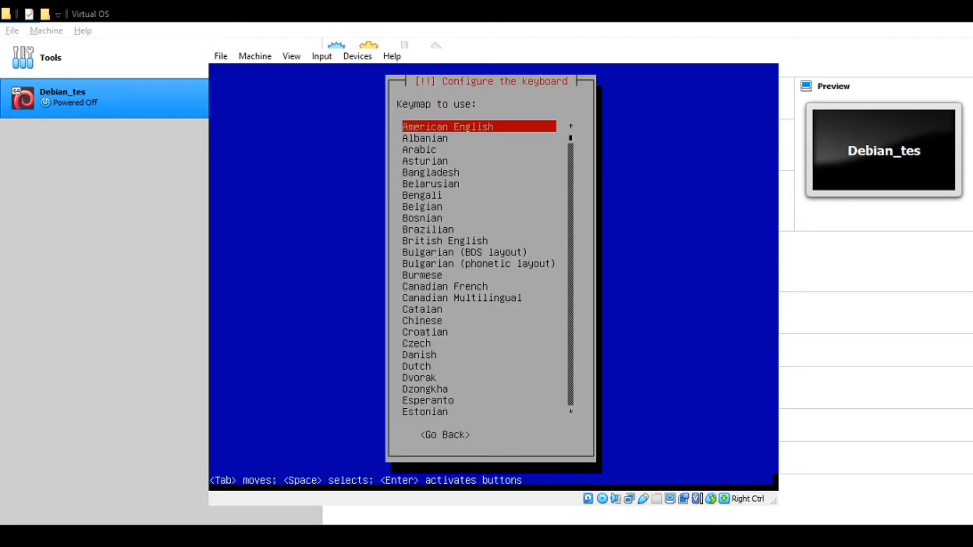
pyautogui.press('Return')
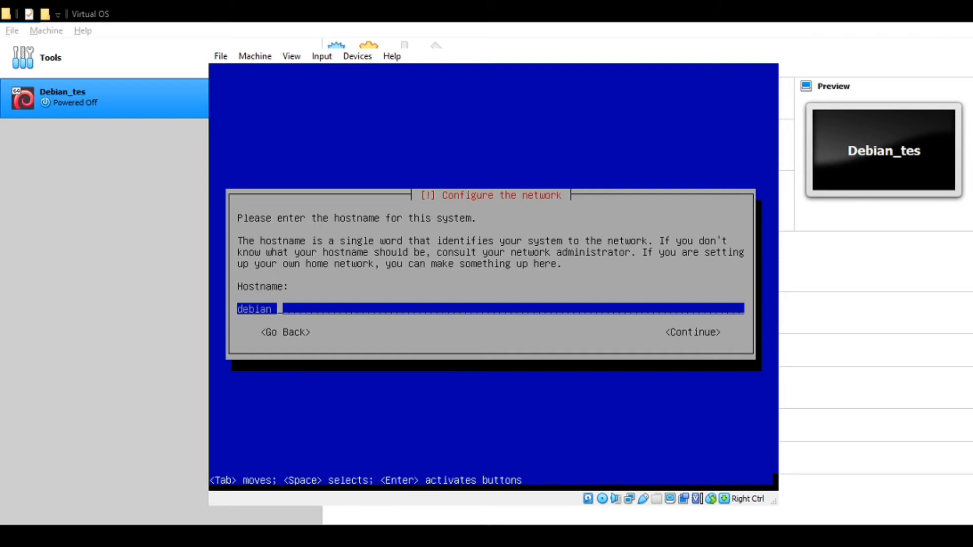
pyautogui.press('BackSpace')
# - Set the hostname to debiansemegah after the invalid debian_smkn1glagah is rejected
pyautogui.write('t')
pyautogui.press('BackSpace')
pyautogui.write('_smkn1glagah')
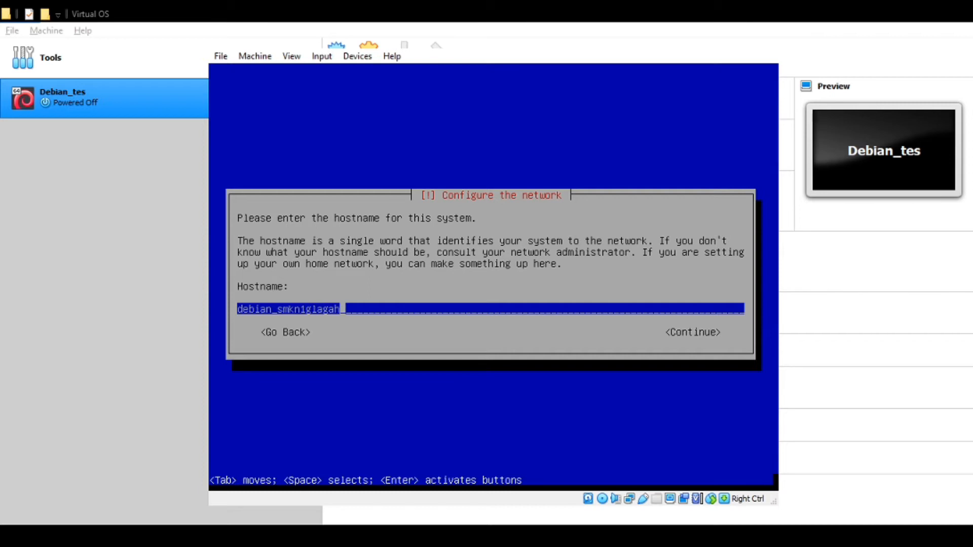
pyautogui.press('Tab')
pyautogui.press('Return')
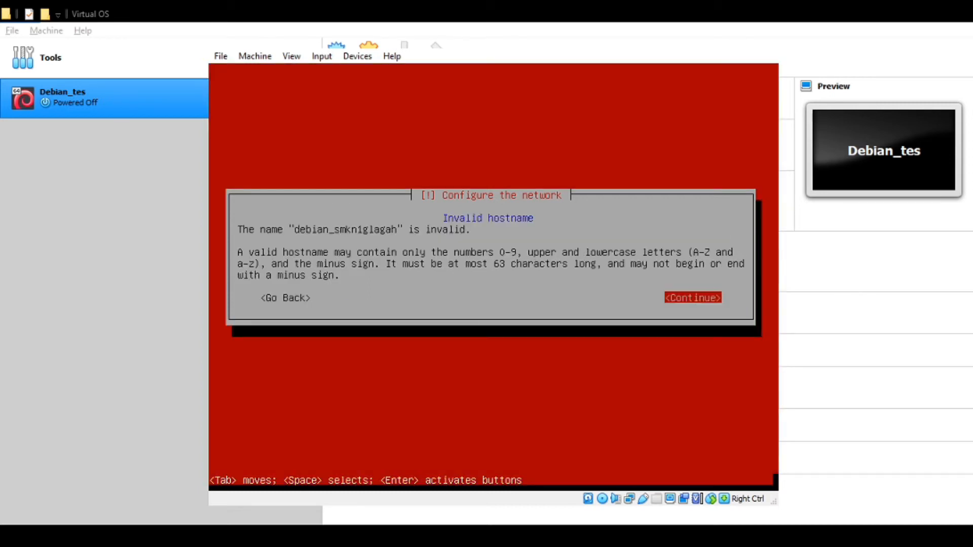
pyautogui.press('Tab')
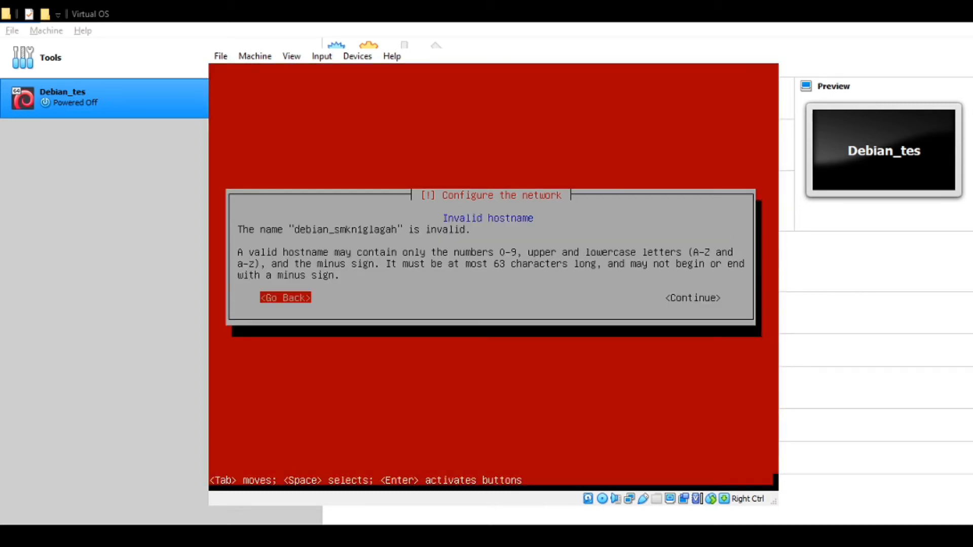
pyautogui.press('Return')
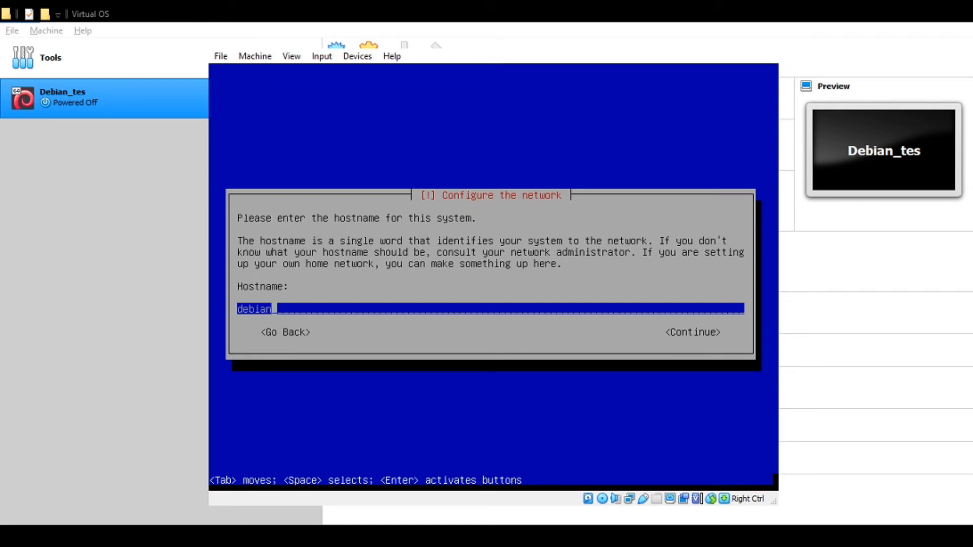
pyautogui.write('semegah')
pyautogui.press('Tab')
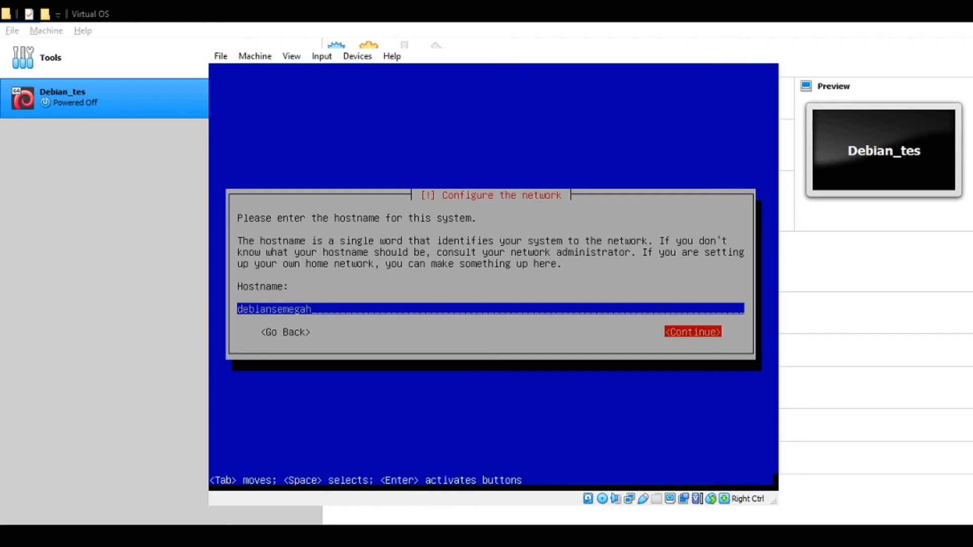
pyautogui.press('Return')
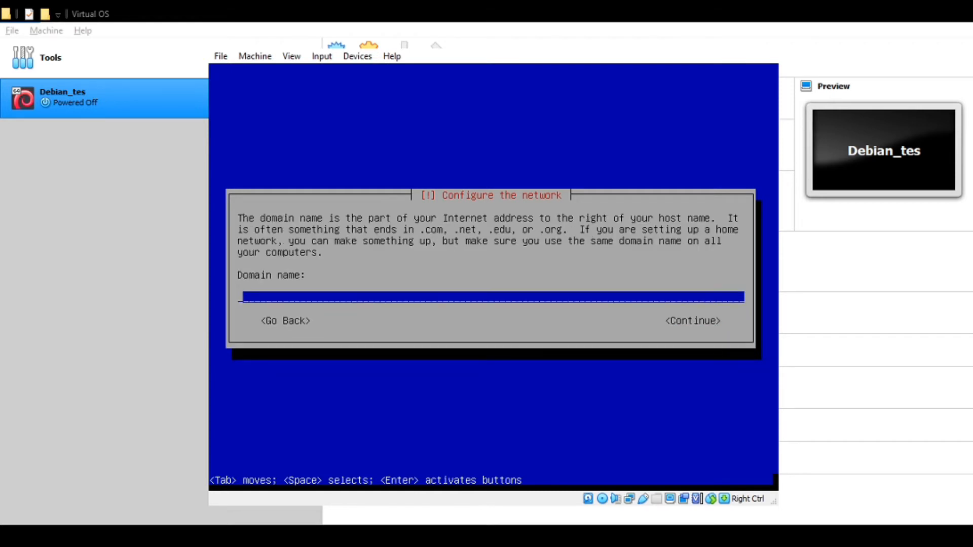
# - Enter smkn1glagah.sch.id as the domain name
pyautogui.write('smkn1glagah')
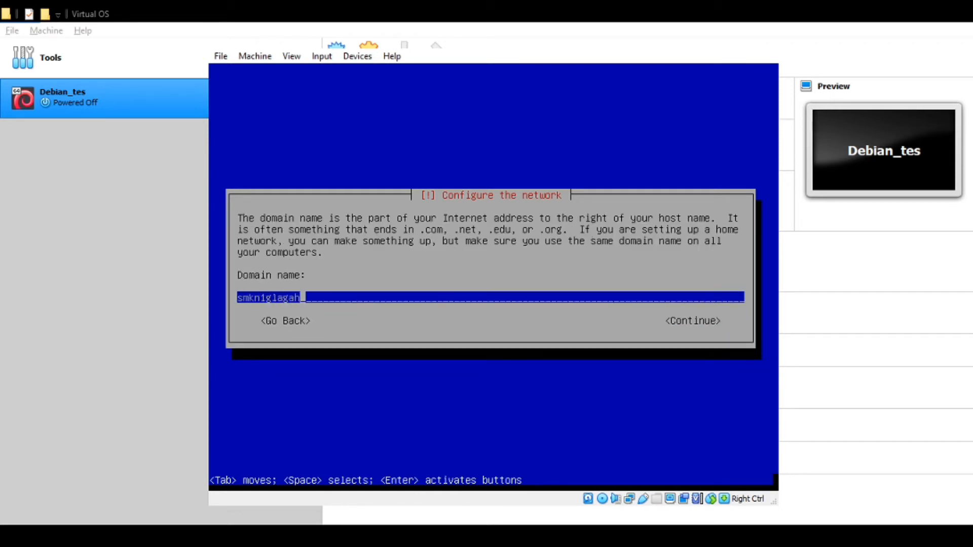
pyautogui.write('.sch.id')
pyautogui.press('Tab')
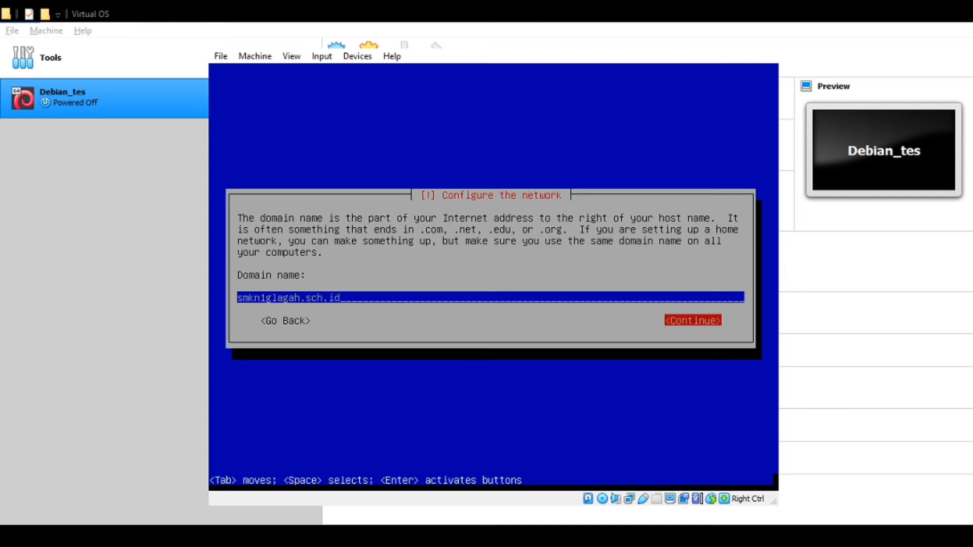
pyautogui.hotkey('shift', 'Tab')
pyautogui.press('Left')
pyautogui.press('Left')
pyautogui.press('Left')
pyautogui.press('Left')
pyautogui.press('Left')
pyautogui.press('Left')
pyautogui.press('Left')
pyautogui.press('Left')
pyautogui.press('Left')
pyautogui.press('Left')
pyautogui.press('Left')
pyautogui.press('Left')
pyautogui.press('Left')
pyautogui.press('Left')
pyautogui.press('Left')
pyautogui.press('Left')
pyautogui.press('Left')
pyautogui.press('Left')
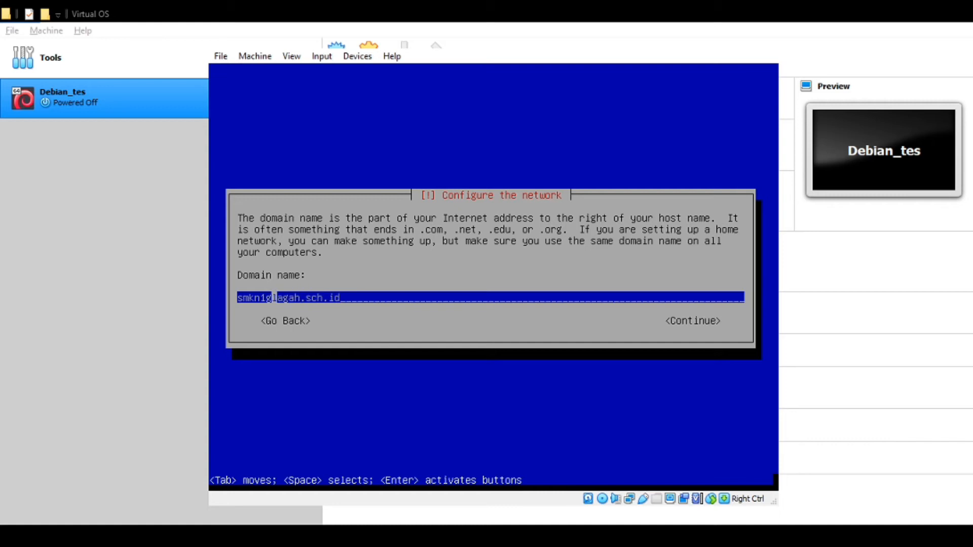
pyautogui.press('End')
pyautogui.press('Tab')
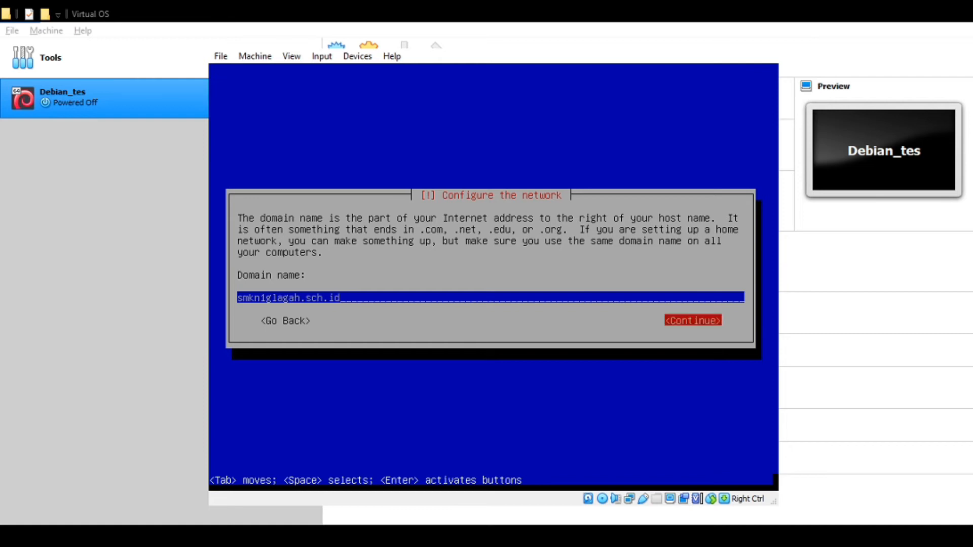
pyautogui.press('Return')
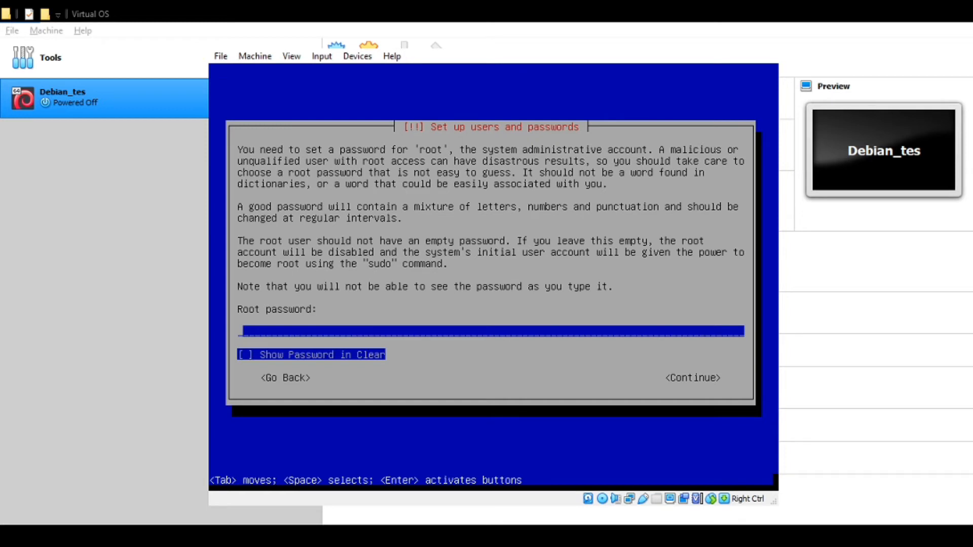
# - Enter and verify the root password, showing it in clear text both times
pyautogui.write('******')
pyautogui.press('Tab')
pyautogui.press('space')
pyautogui.press('Tab')
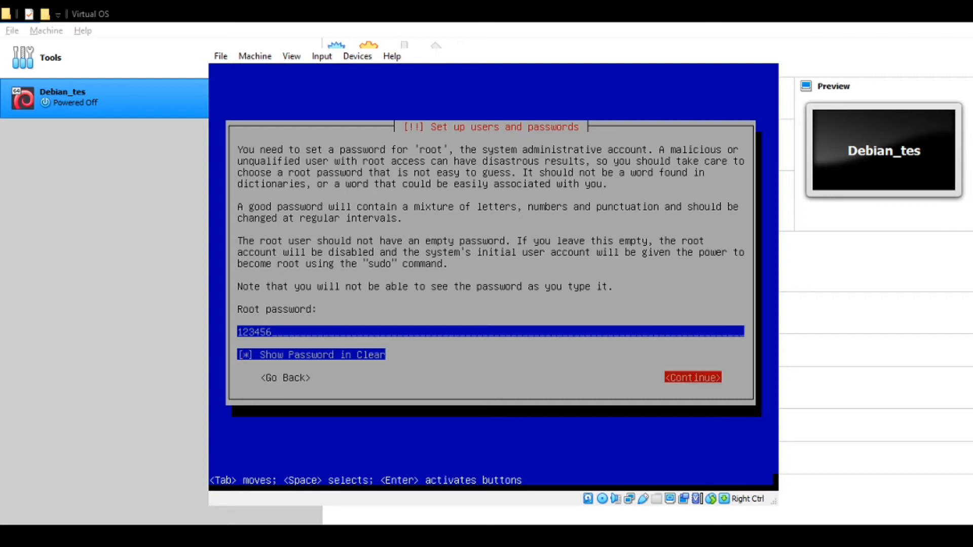
pyautogui.press('Return')
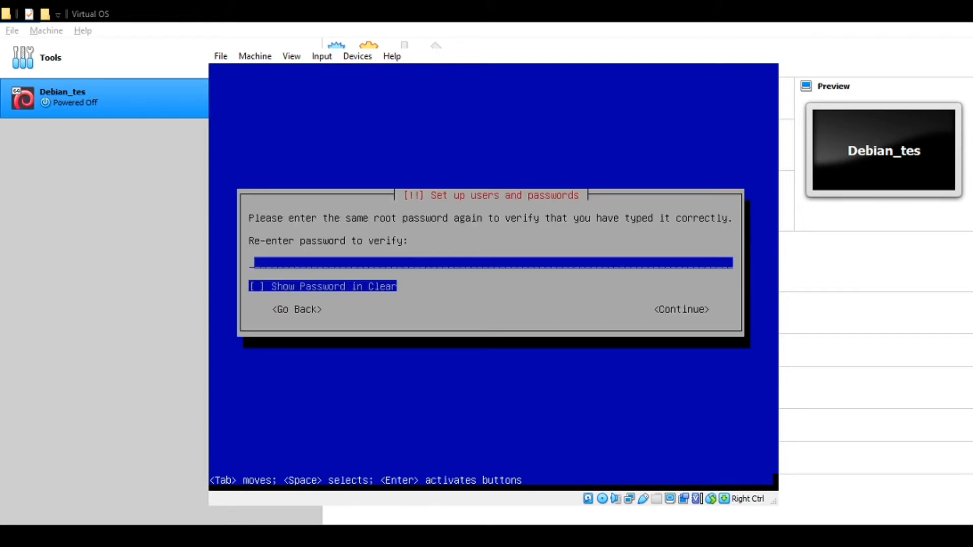
pyautogui.write('******')
pyautogui.press('Tab')
pyautogui.press('space')
pyautogui.press('Tab')
pyautogui.press('Return')
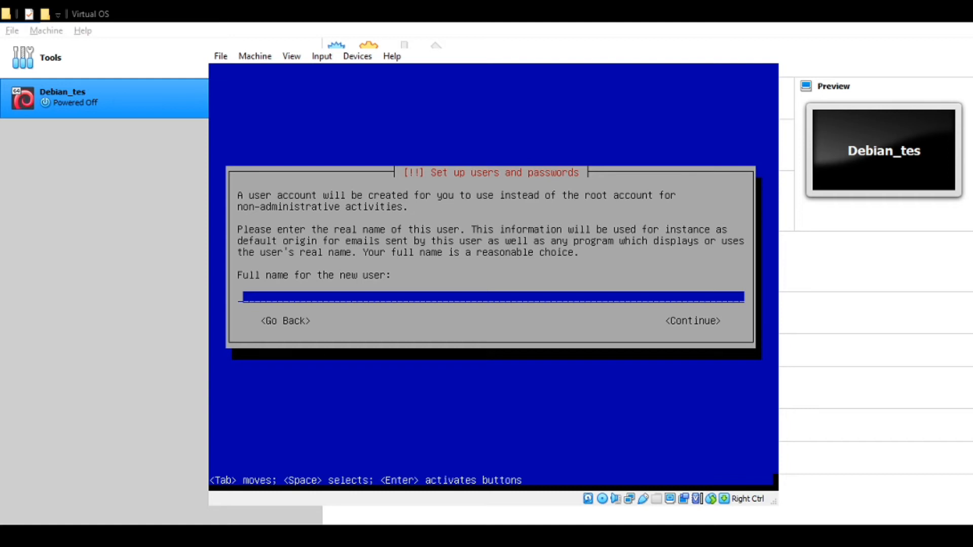
# - Enter the new user's full name and accept the suggested username
pyautogui.write('larjas')
pyautogui.press('Tab')
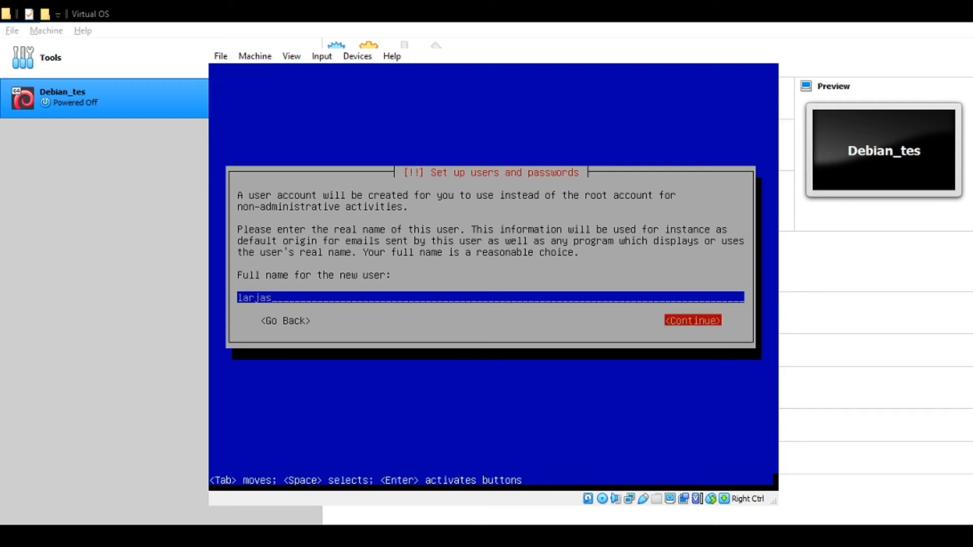
pyautogui.press('Return')
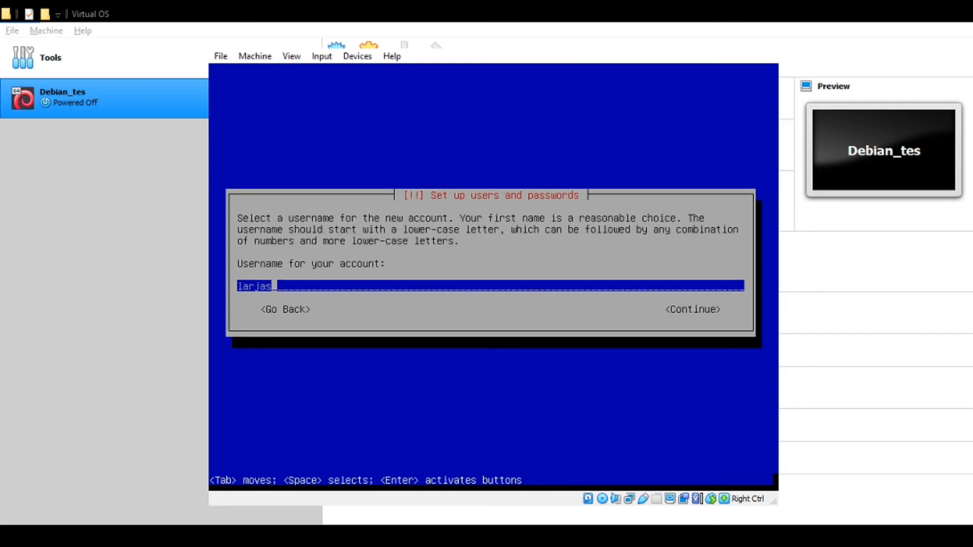
pyautogui.press('Tab')
pyautogui.press('Return')
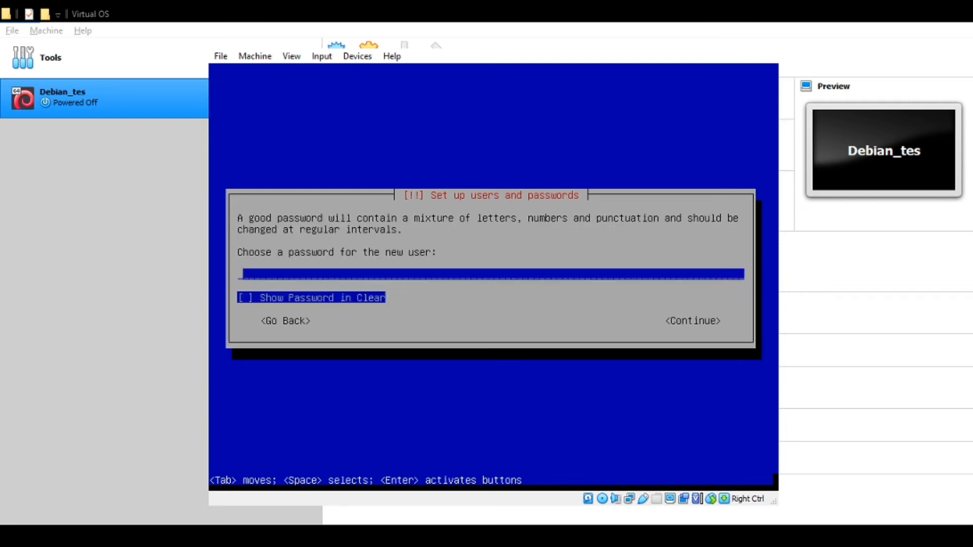
# - Set and verify the new user's six-character password, shown in clear text
pyautogui.write('******')
pyautogui.press('space')
pyautogui.press('Tab')
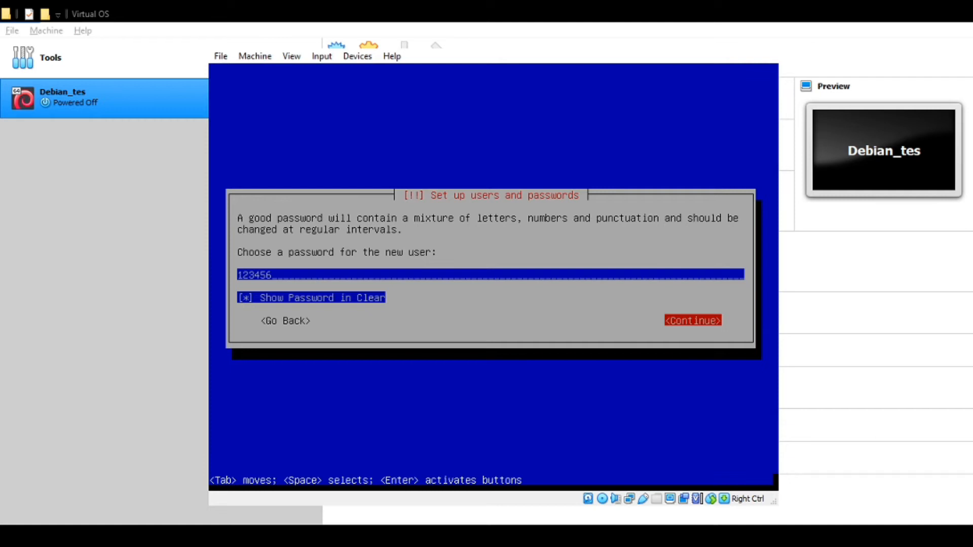
pyautogui.press('Return')
pyautogui.write('******')
pyautogui.press('Tab')
pyautogui.press('space')
pyautogui.press('Tab')
pyautogui.press('Return')
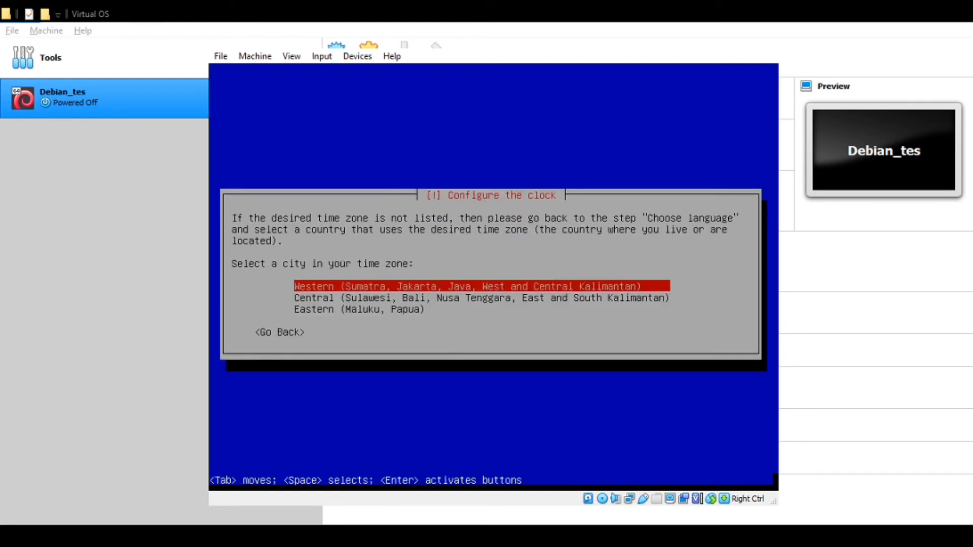
# - Select the Western time zone for the clock
pyautogui.press('Down')
pyautogui.press('Up')
pyautogui.press('Return')
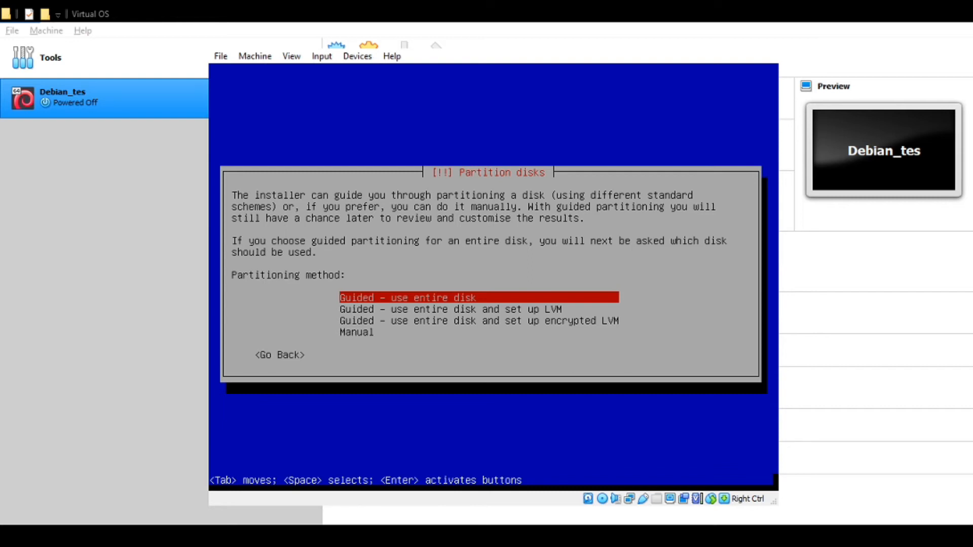
# - Choose 'Guided - use entire disk' as the partitioning method
pyautogui.press('Down')
pyautogui.press('Up')
pyautogui.press('Down')
pyautogui.press('Up')
pyautogui.press('Down')
pyautogui.press('Down')
pyautogui.press('Up')
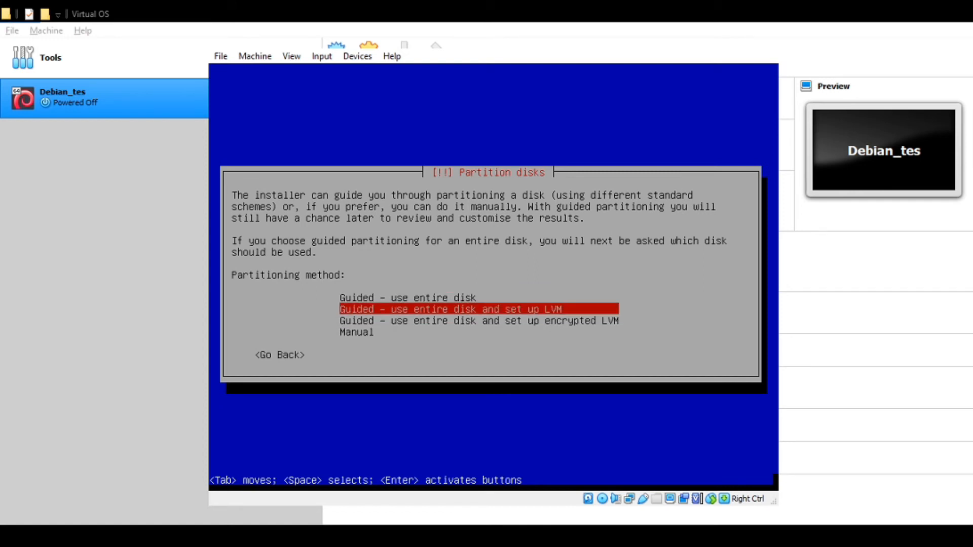
pyautogui.press('Down')
pyautogui.press('Up')
pyautogui.press('Up')
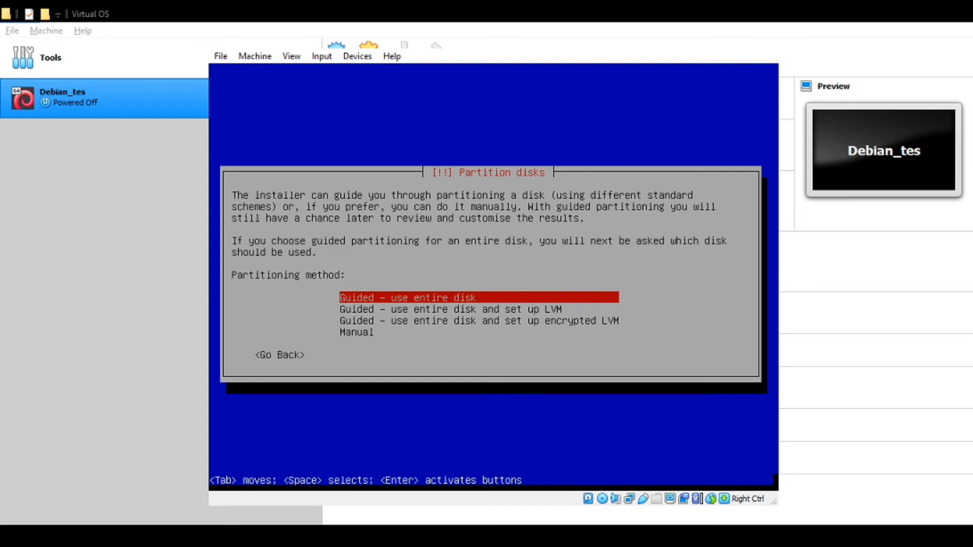
pyautogui.press('Return')
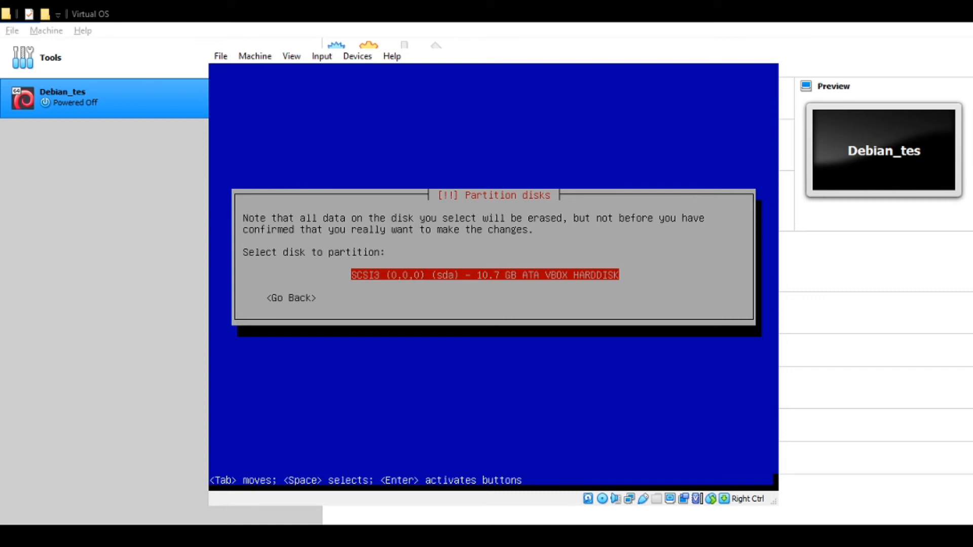
# - Select the 10.7 GB SCSI3 disk and apply the 'Separate /home partition' scheme
pyautogui.press('Return')
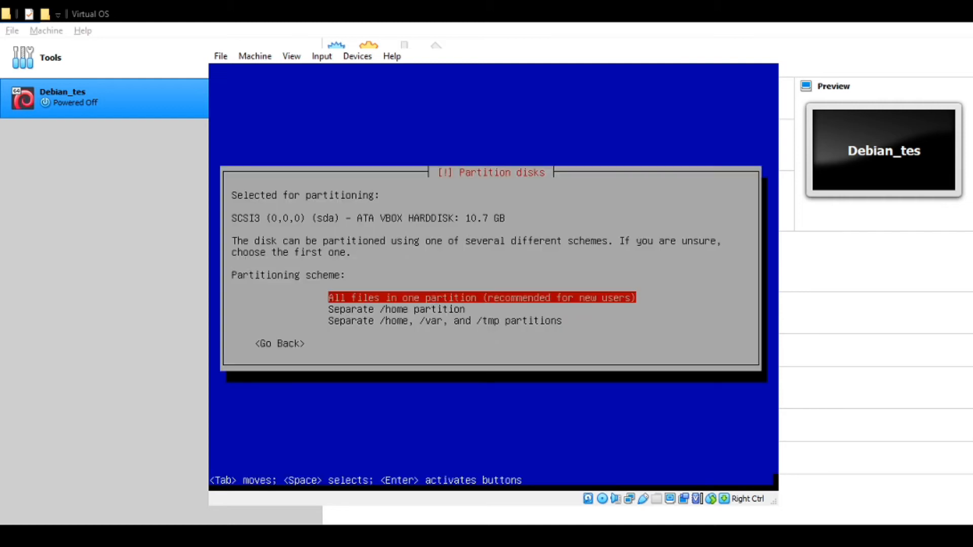
pyautogui.press('Down')
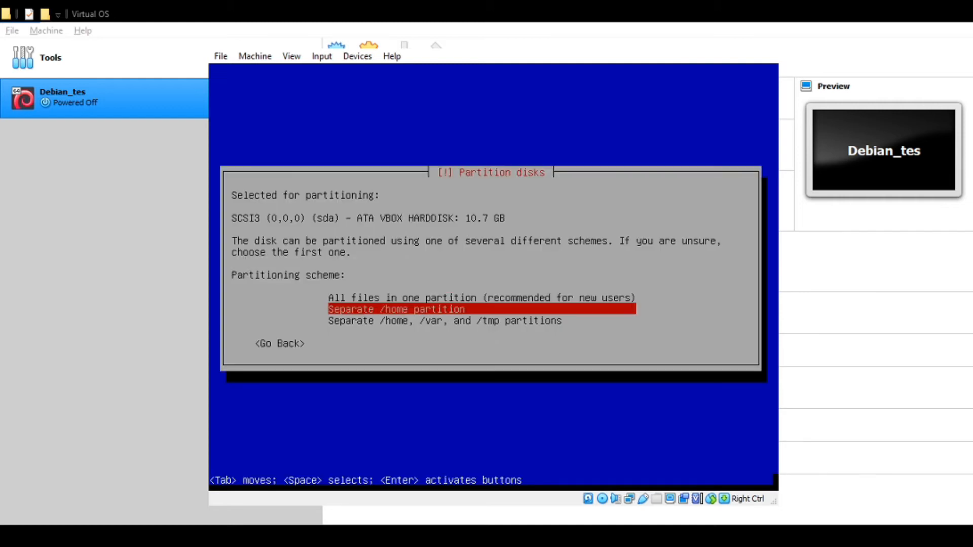
pyautogui.press('Up')
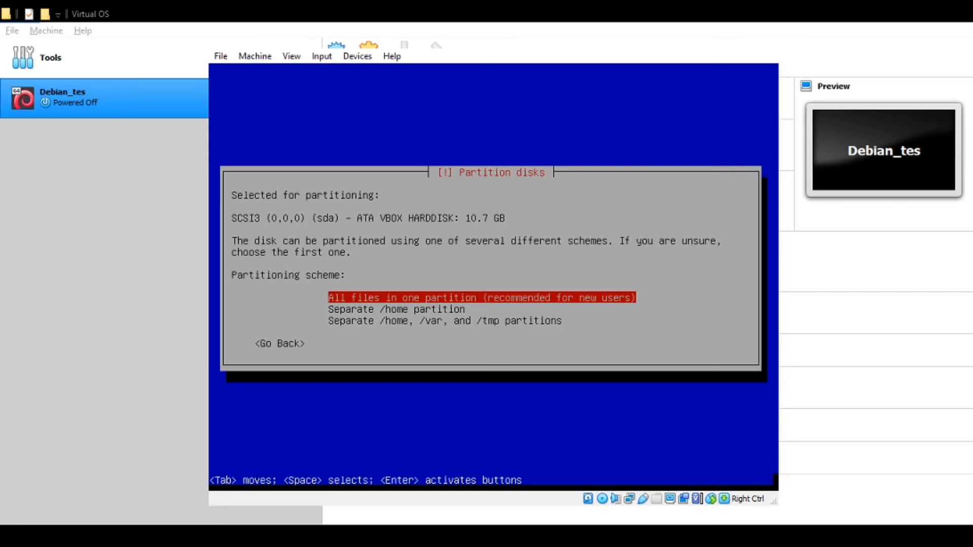
pyautogui.press('Down')
pyautogui.press('Up')
pyautogui.press('Down')
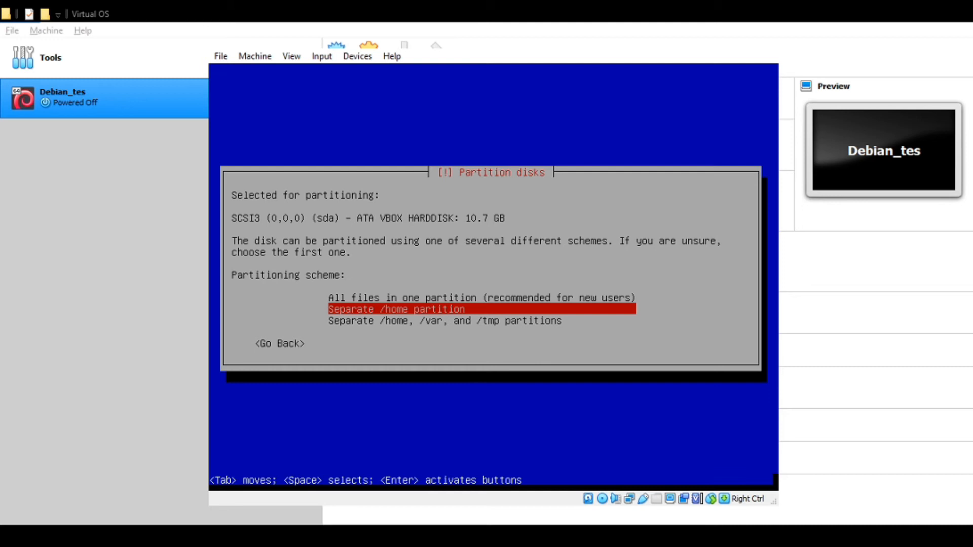
pyautogui.press('Up')
pyautogui.press('Down')
pyautogui.press('Up')
pyautogui.press('Down')
pyautogui.press('Down')
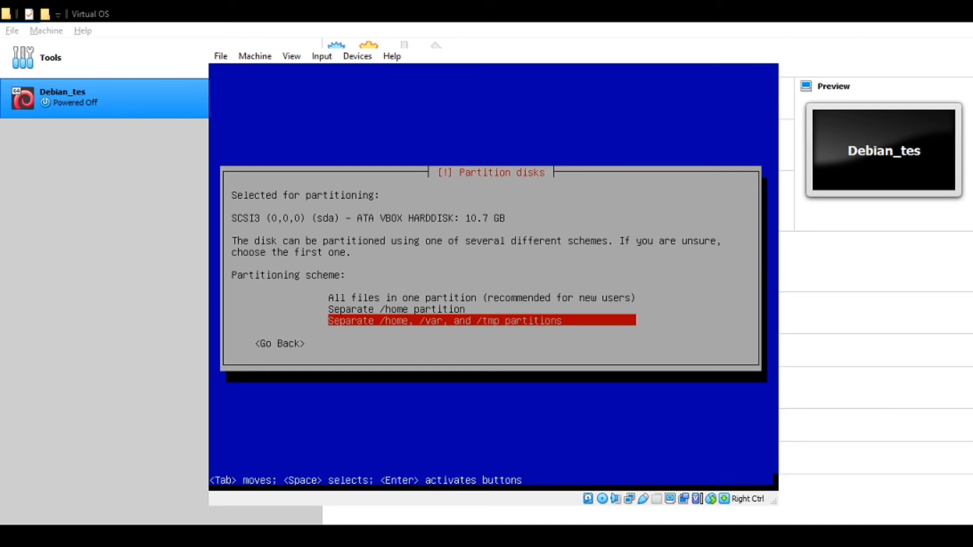
pyautogui.press('Up')
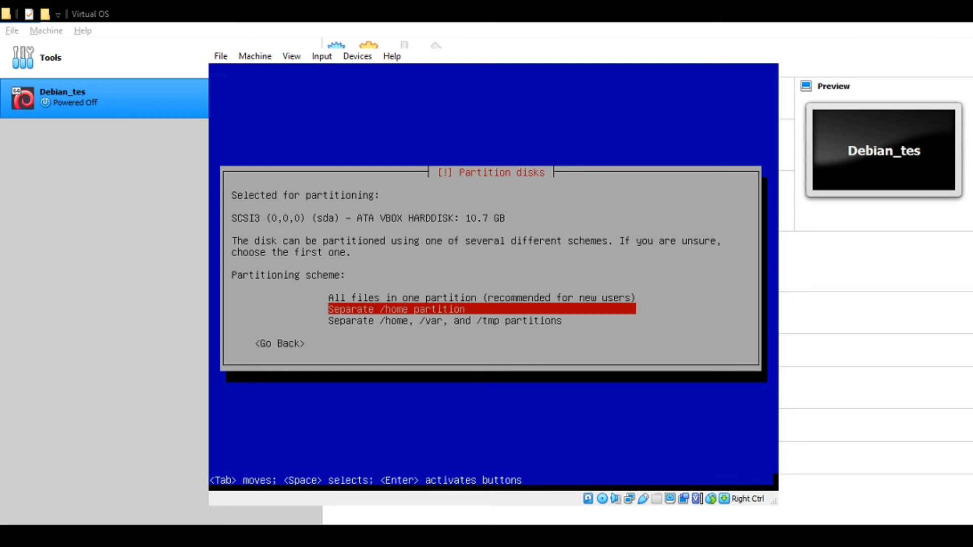
pyautogui.press('Return')
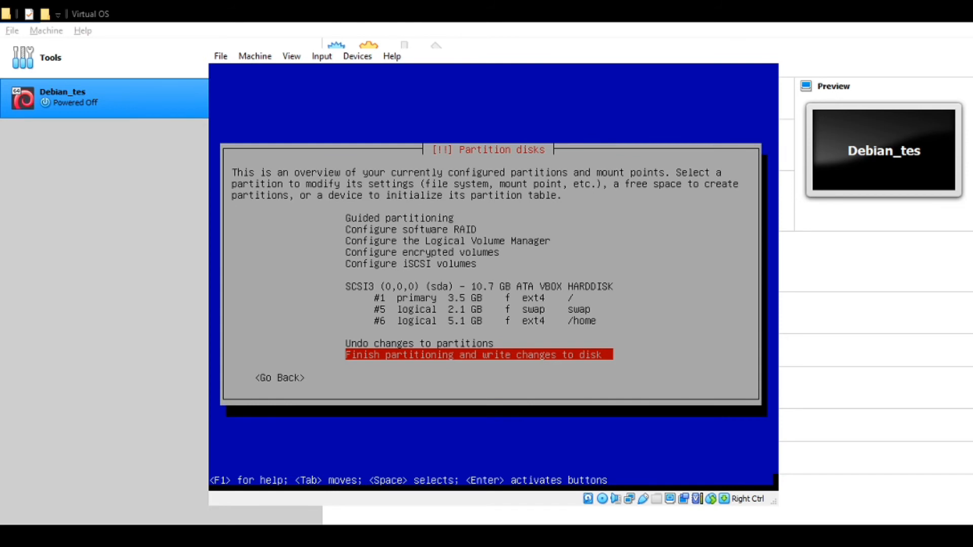
pyautogui.press('Up')
pyautogui.press('Up')
pyautogui.press('Up')
pyautogui.press('Up')
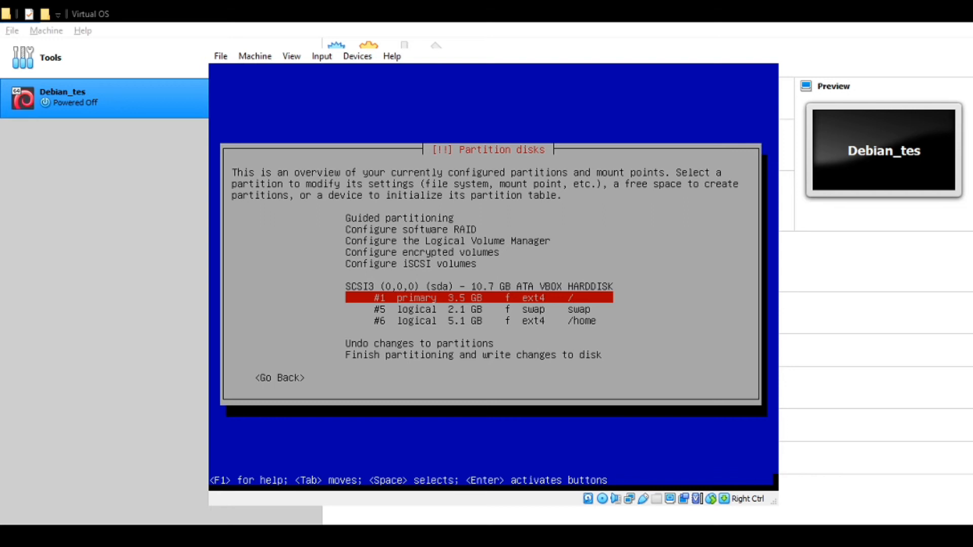
pyautogui.press('Down')
pyautogui.press('Down')
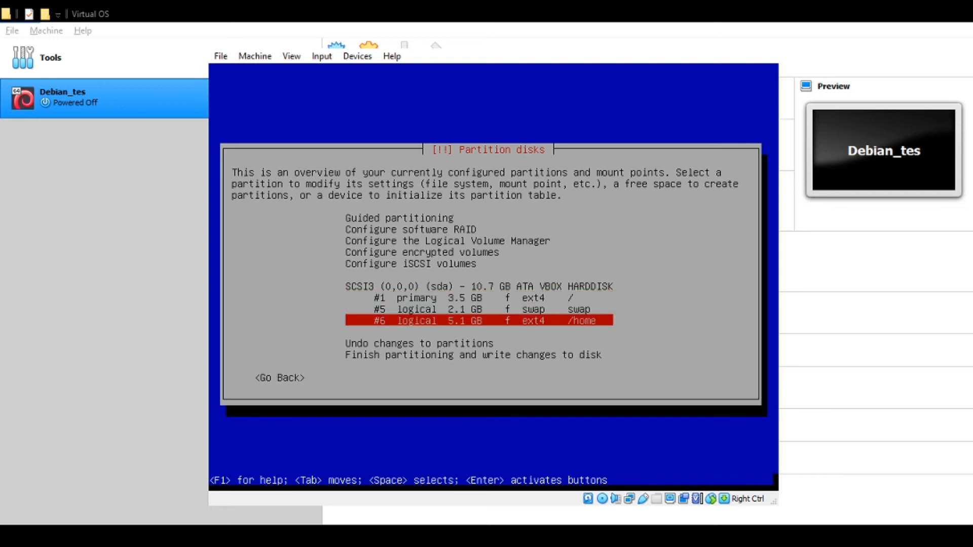
pyautogui.press('Up')
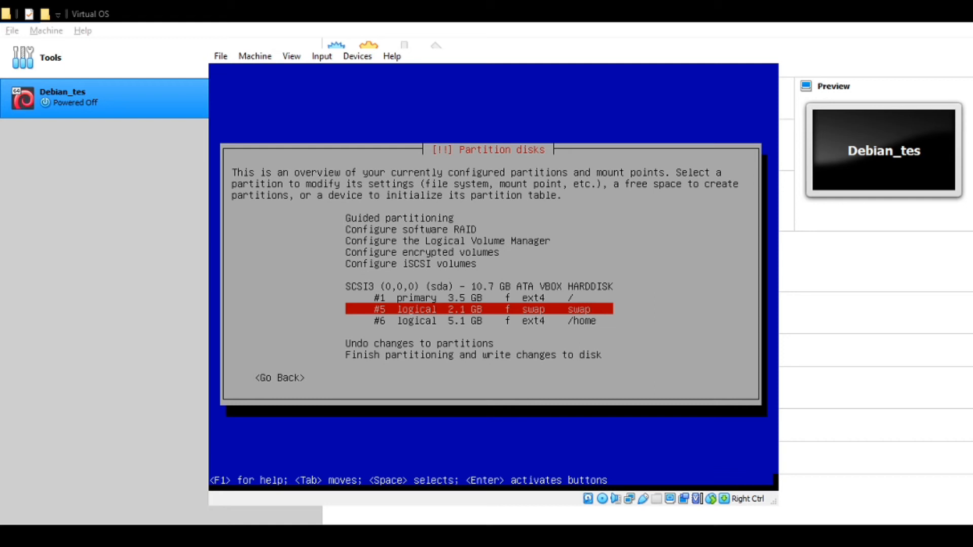
pyautogui.press('Down')
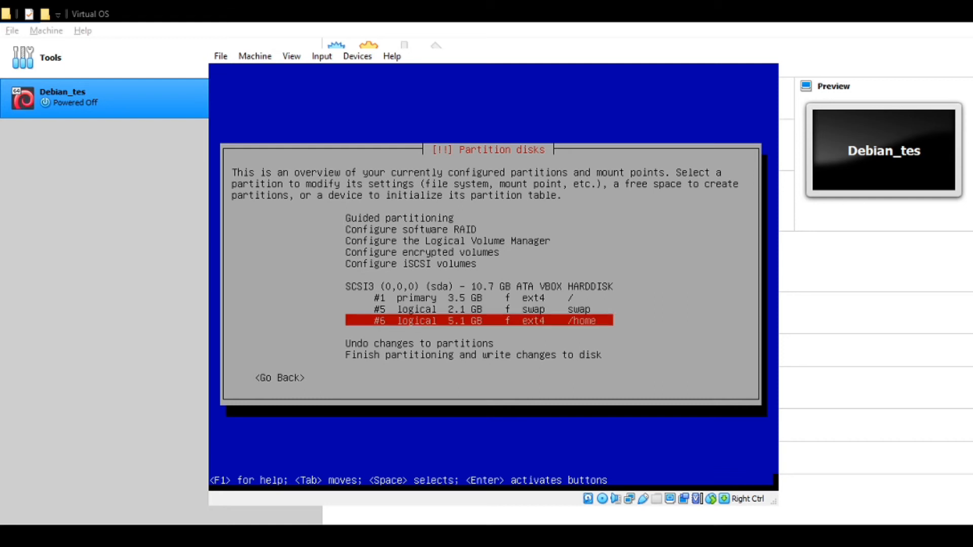
pyautogui.press('Down')
pyautogui.press('Down')
pyautogui.press('Down')
pyautogui.press('Up')
pyautogui.press('Up')
pyautogui.press('Up')
pyautogui.press('Up')
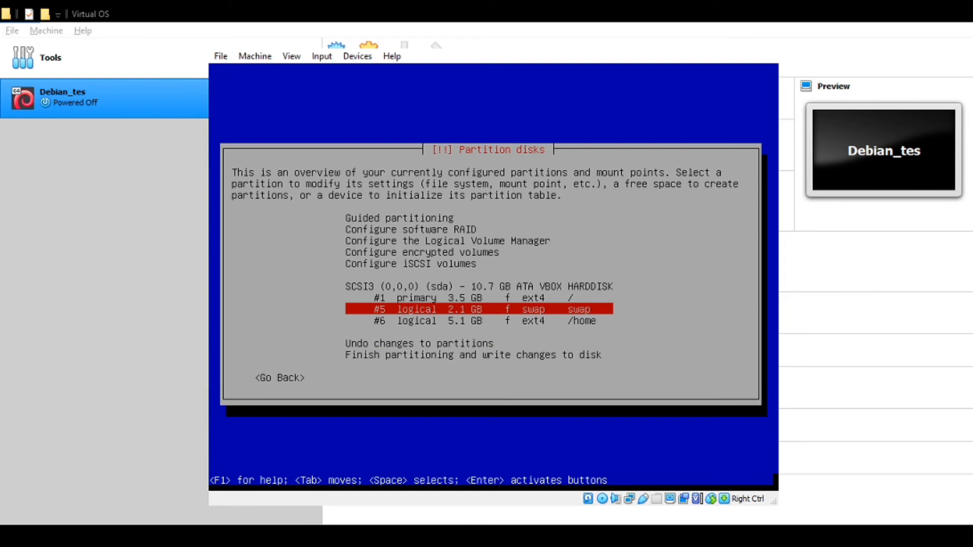
pyautogui.press('Up')
pyautogui.press('Down')
pyautogui.press('Down')
pyautogui.press('Down')
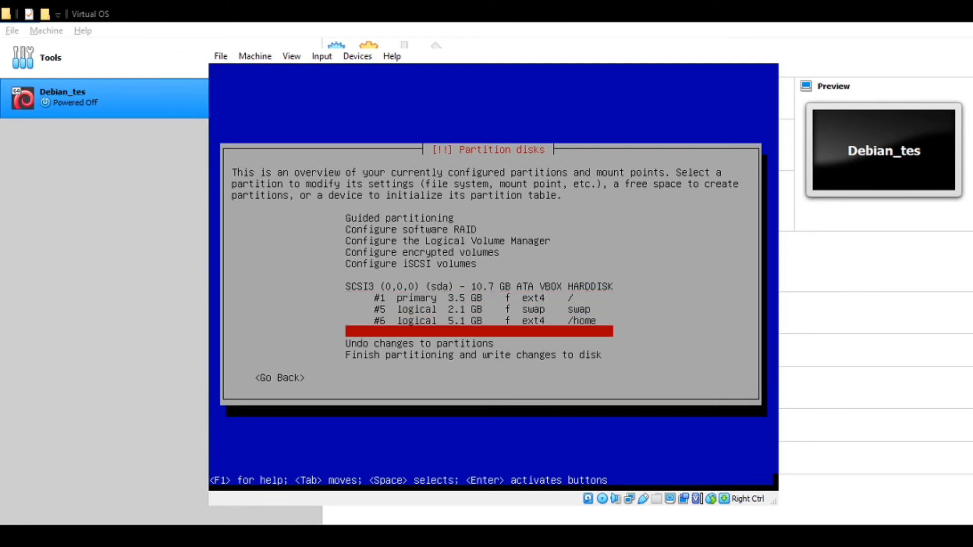
pyautogui.press('Up')
pyautogui.press('Up')
pyautogui.press('Up')
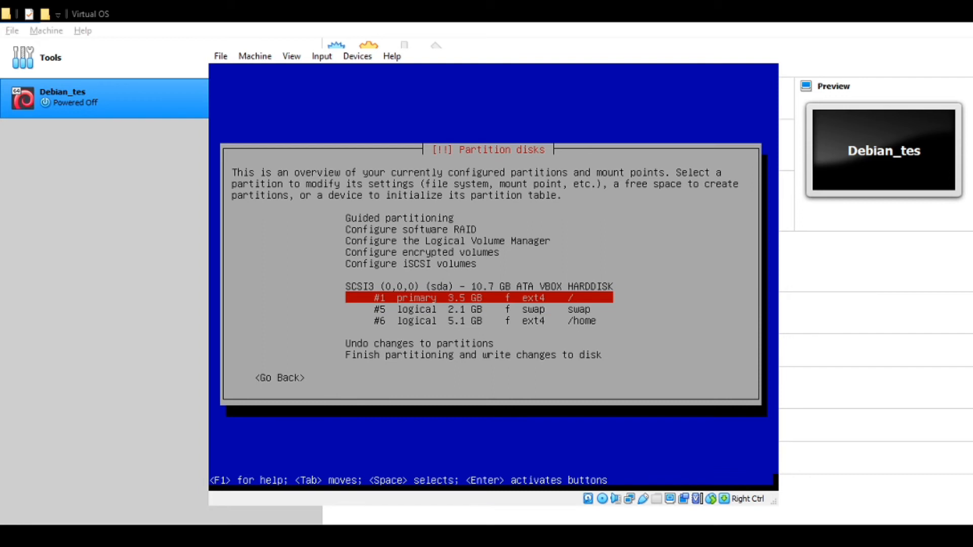
pyautogui.press('Down')
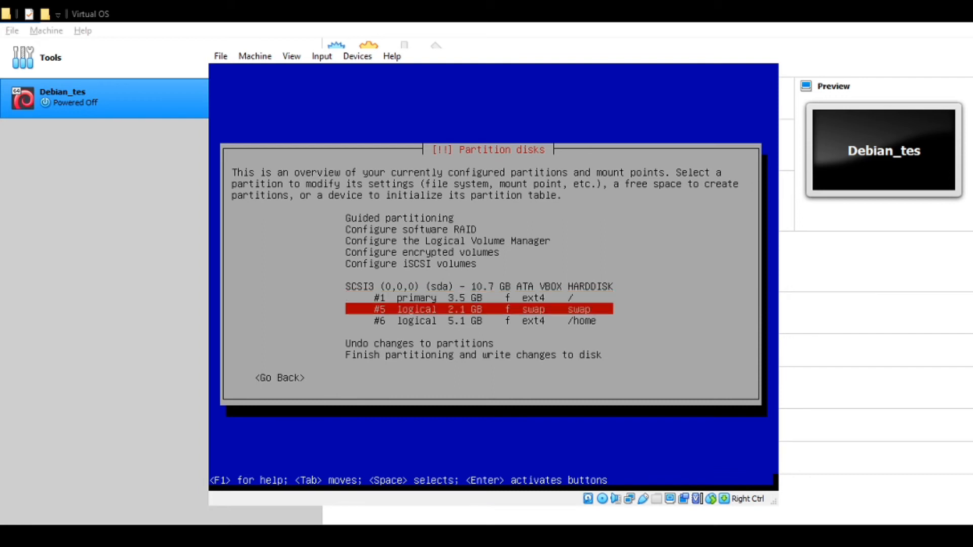
pyautogui.press('Down')
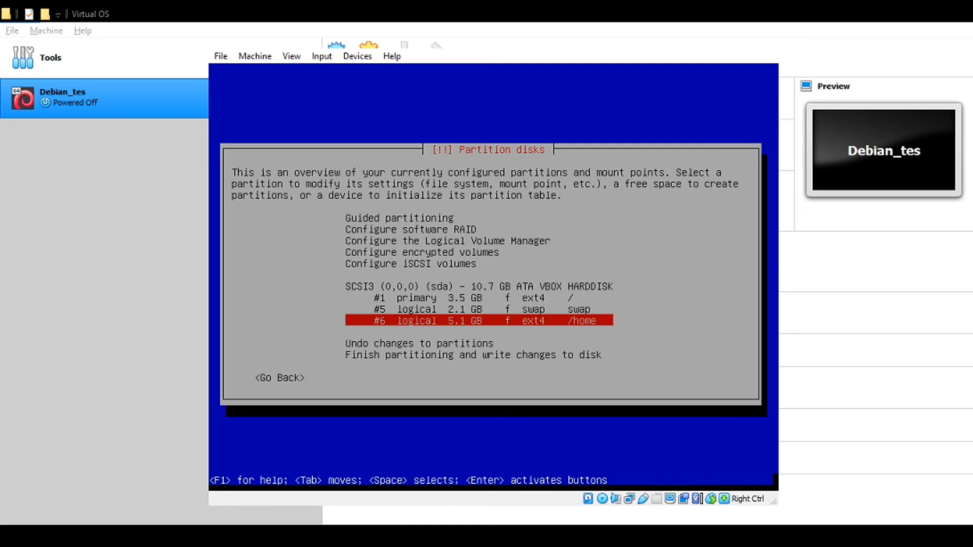
pyautogui.press('Up')
pyautogui.press('Up')
pyautogui.press('Down')
pyautogui.press('Up')
pyautogui.press('Down')
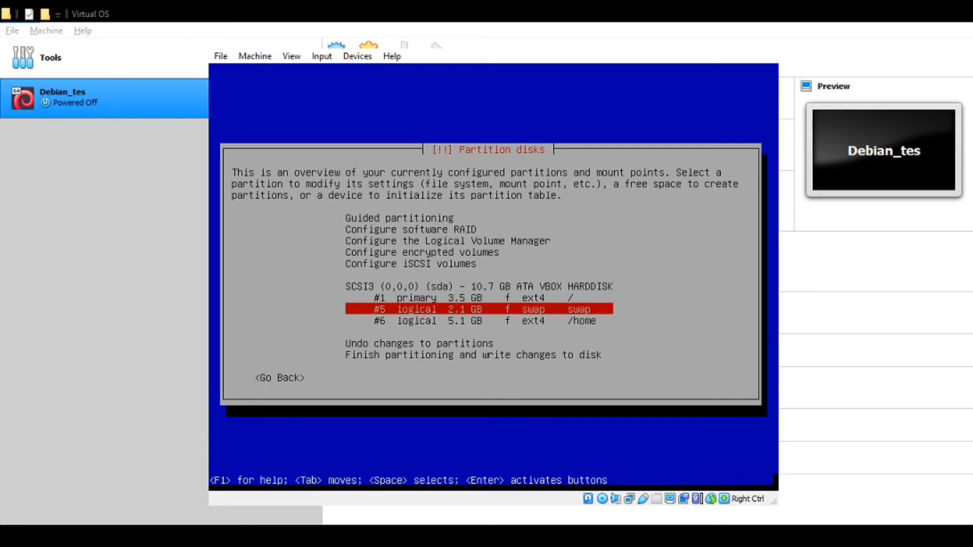
pyautogui.press('Down')
pyautogui.press('Down')
pyautogui.press('Down')
pyautogui.press('Down')
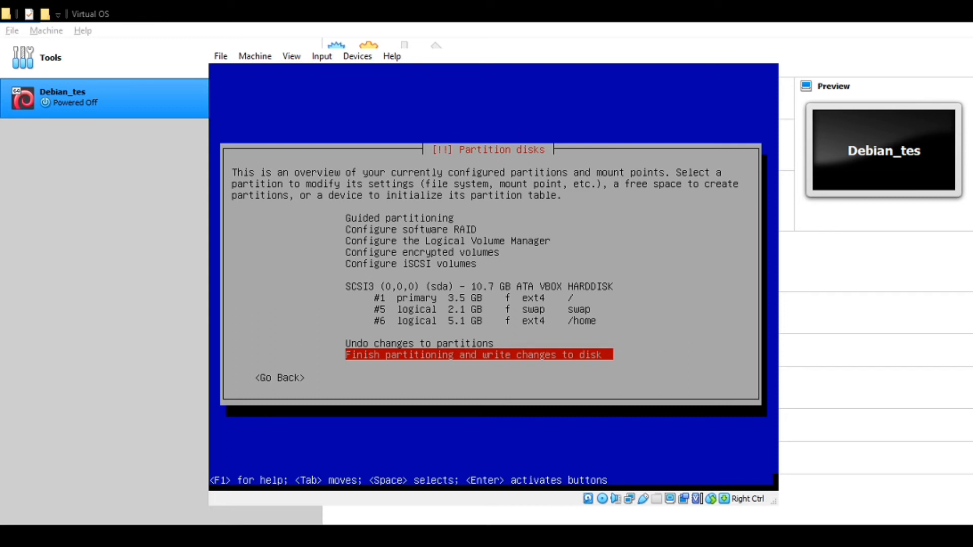
pyautogui.press('Tab')
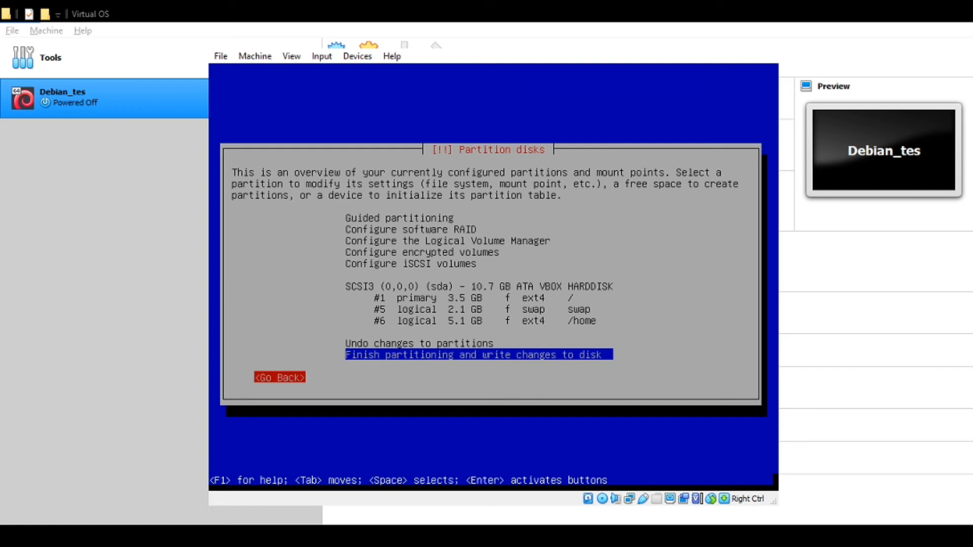
# - Leave the partition overview via Go Back and reopen Partition disks from the main menu
pyautogui.press('Tab')
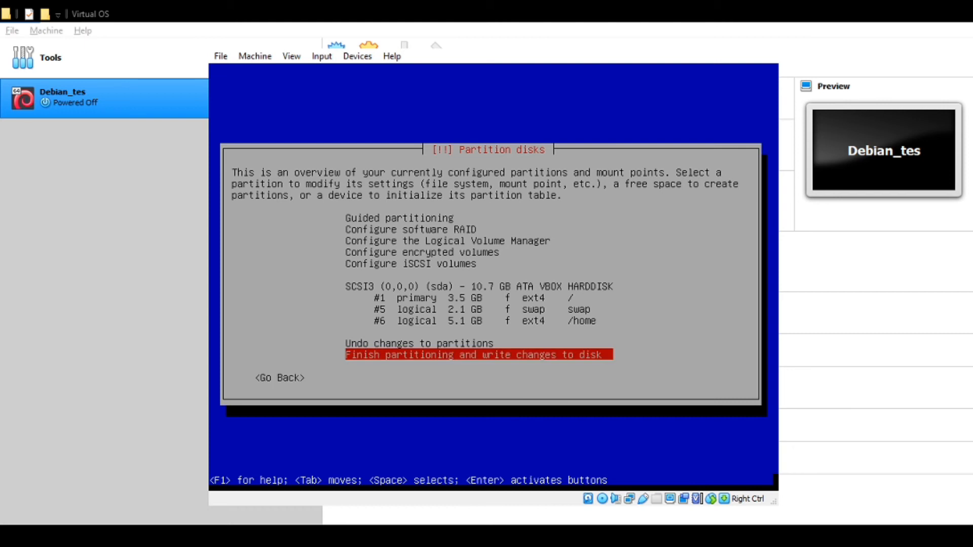
pyautogui.press('Up')
pyautogui.press('Up')
pyautogui.press('Up')
pyautogui.press('Up')
pyautogui.press('Up')
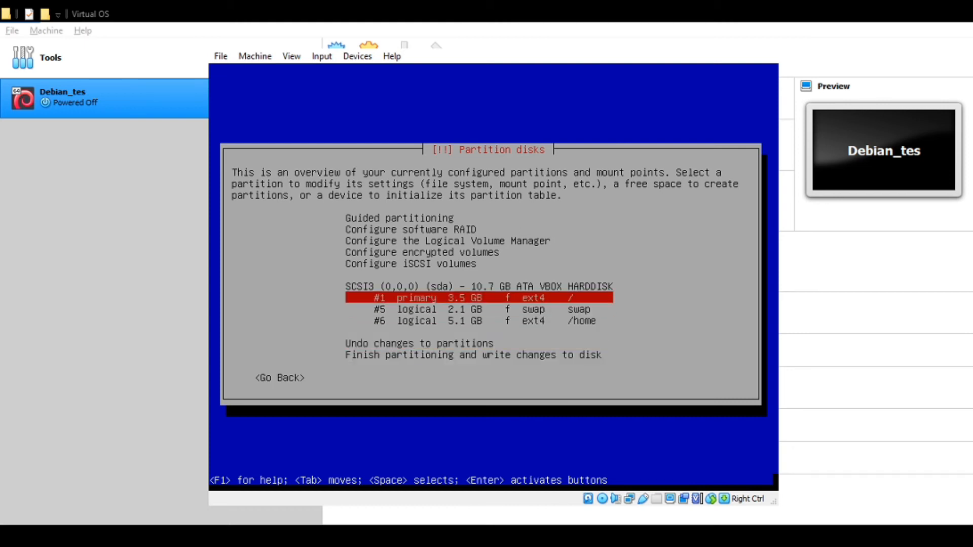
pyautogui.press('Up')
pyautogui.press('Down')
pyautogui.press('Down')
pyautogui.press('Down')
pyautogui.press('Down')
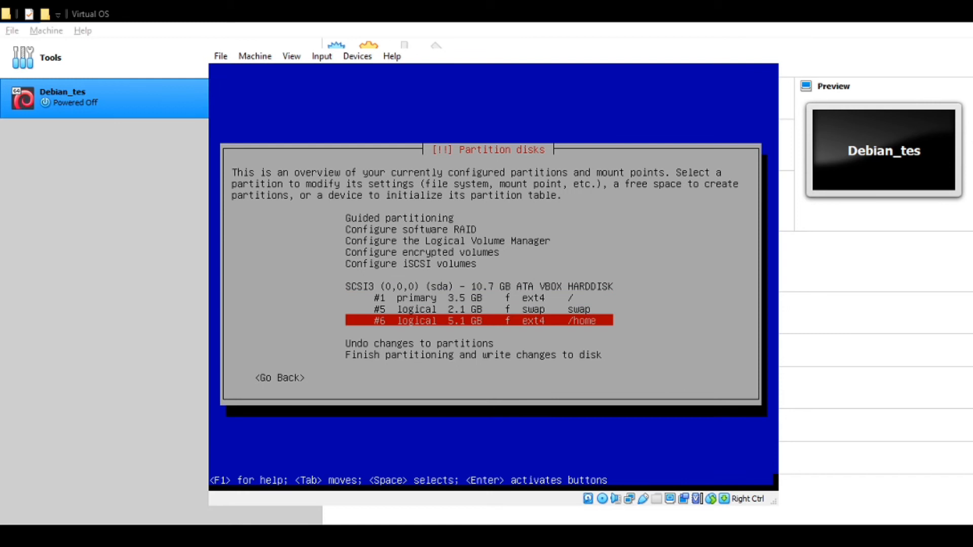
pyautogui.press('Up')
pyautogui.press('Up')
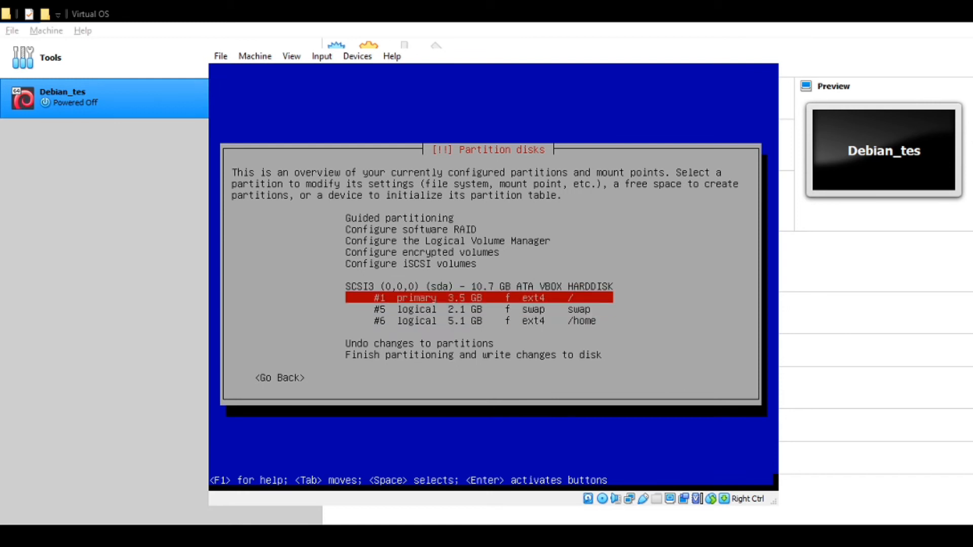
pyautogui.press('Down')
pyautogui.press('Down')
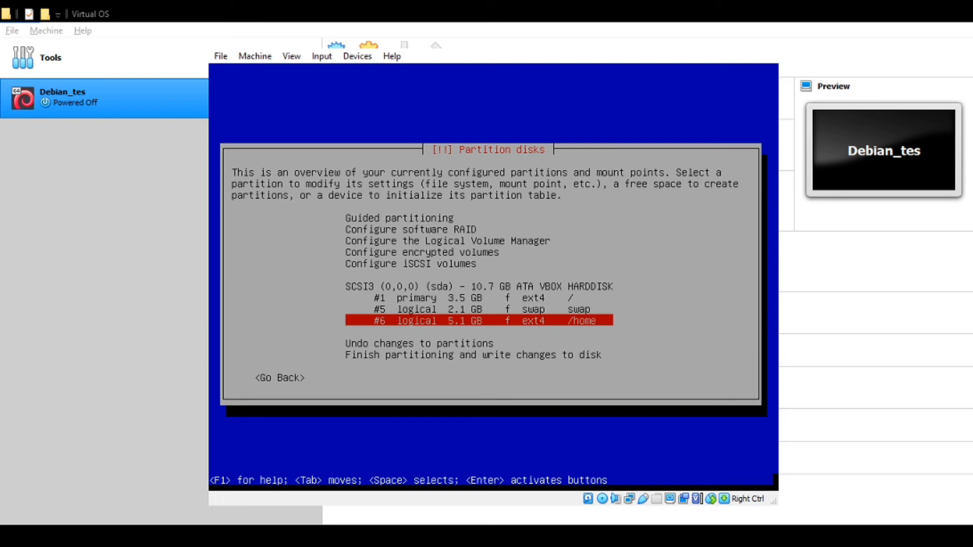
pyautogui.press('Tab')
pyautogui.press('Return')
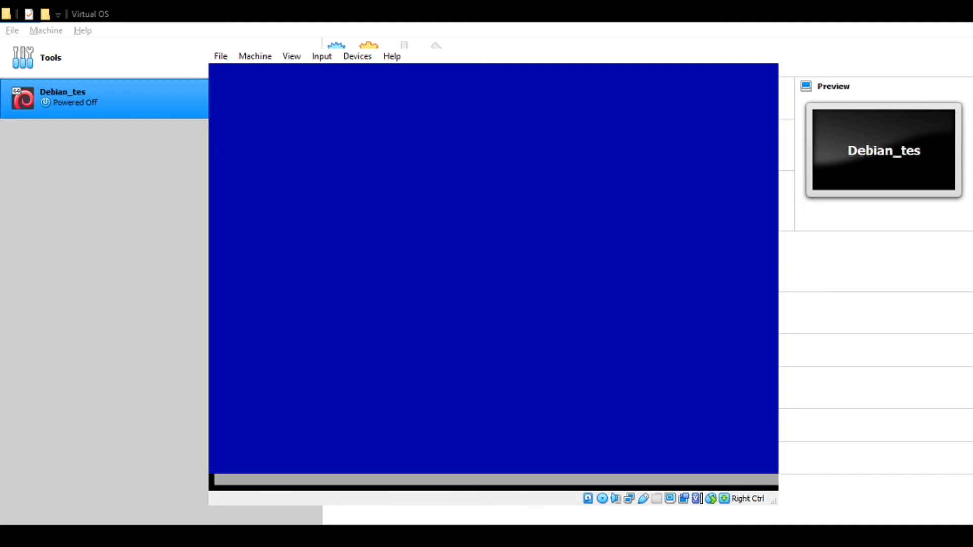
pyautogui.press('Return')
# - Switch the partitioning method from Guided to Manual
pyautogui.press('Up')
pyautogui.press('Up')
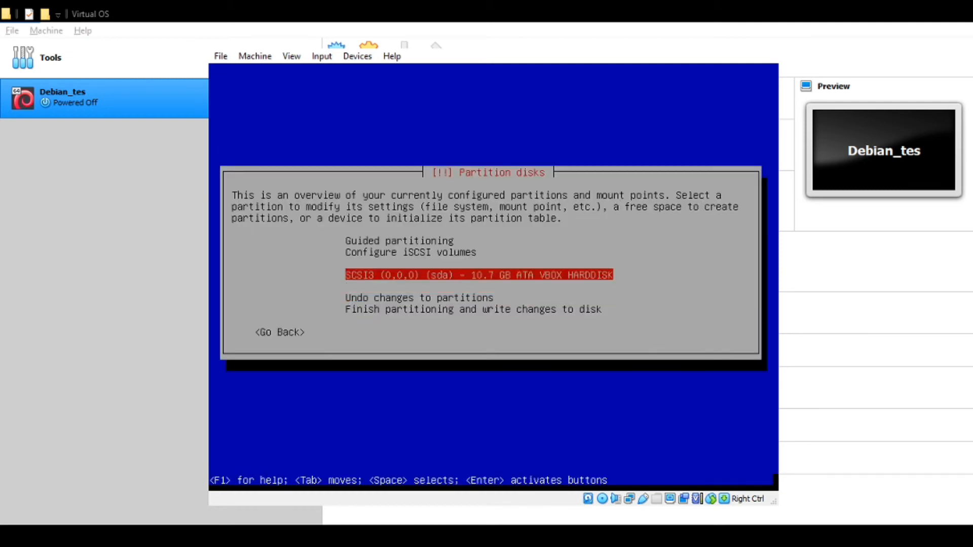
pyautogui.press('Up')
pyautogui.press('Up')
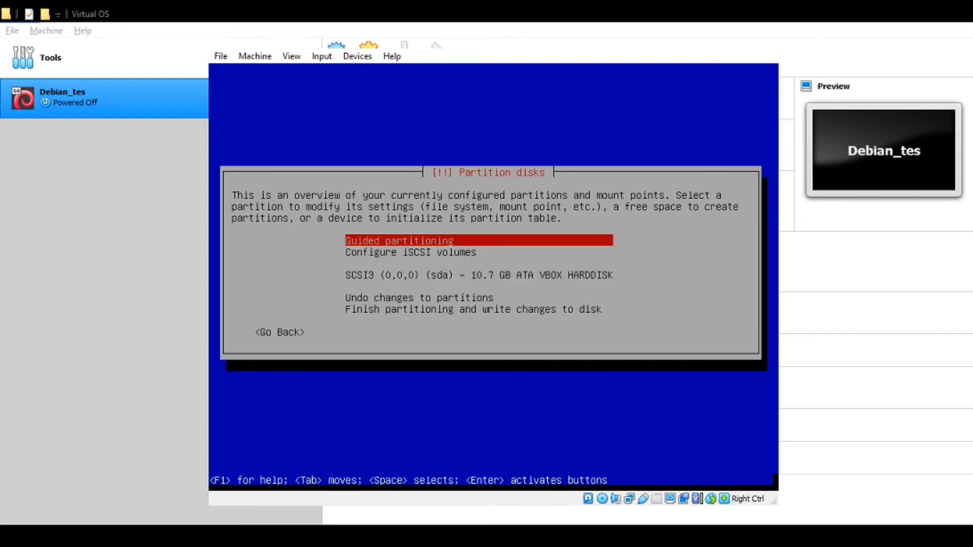
pyautogui.press('Return')
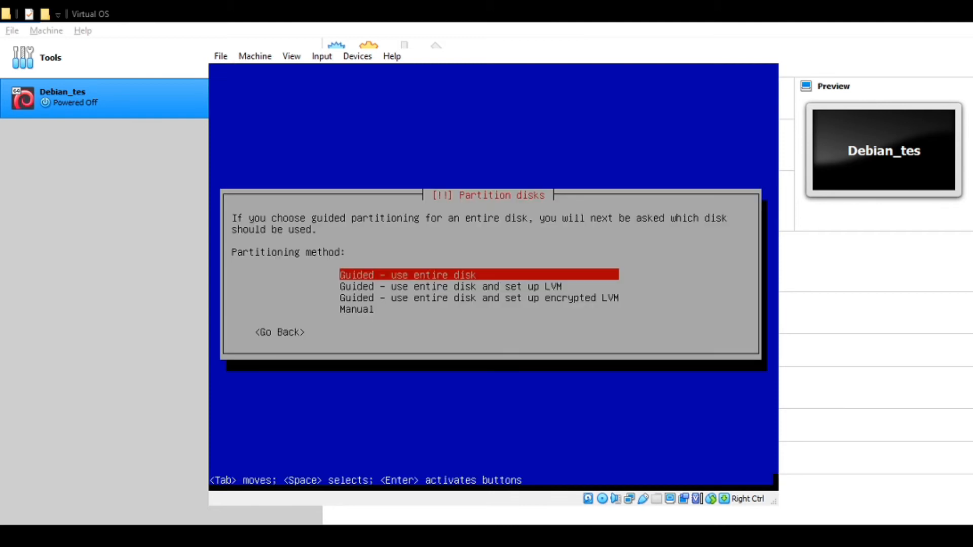
pyautogui.press('Down')
pyautogui.press('Down')
pyautogui.press('Down')
pyautogui.press('Return')
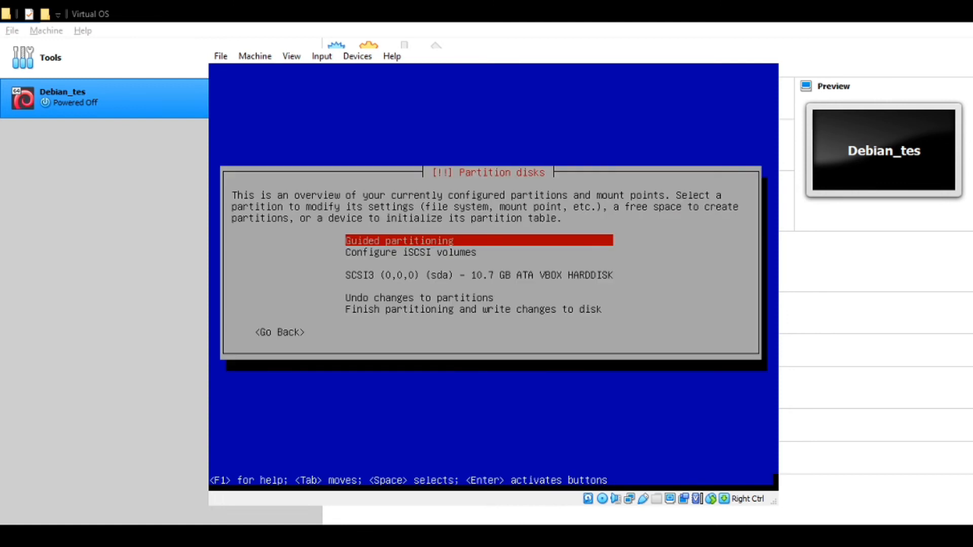
# - Create an empty partition table on the 10.7 GB sda disk and select its free space
pyautogui.press('Down')
pyautogui.press('Down')
pyautogui.press('Down')
pyautogui.press('Down')
pyautogui.press('Up')
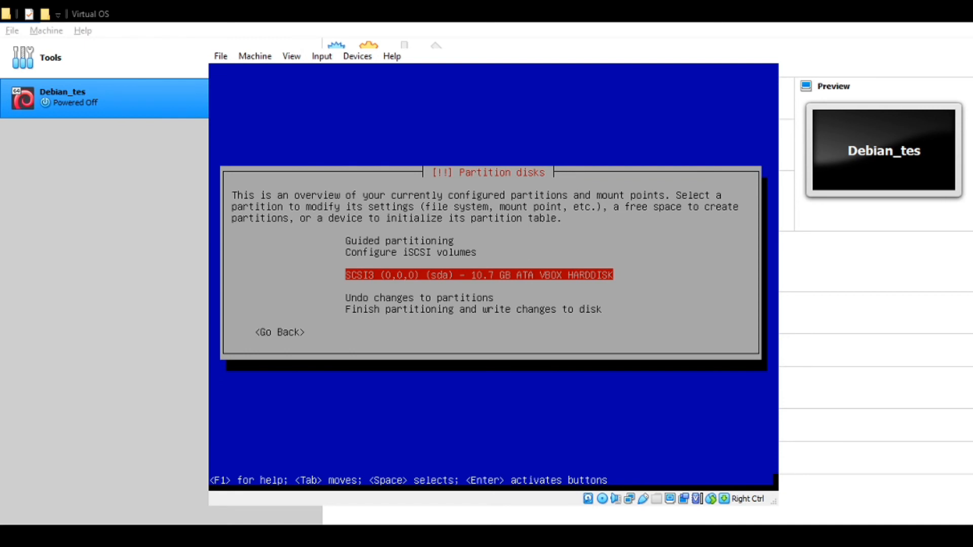
pyautogui.press('Return')
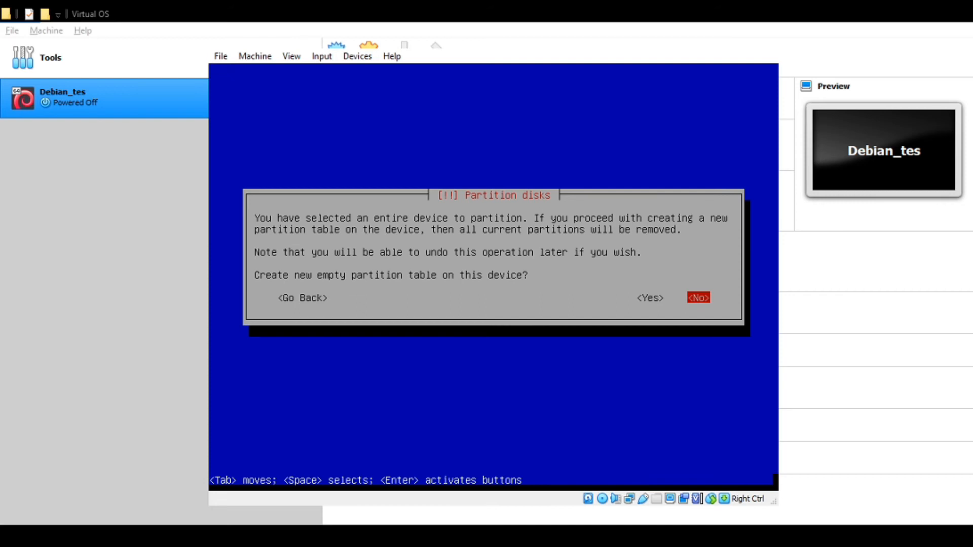
pyautogui.press('Left')
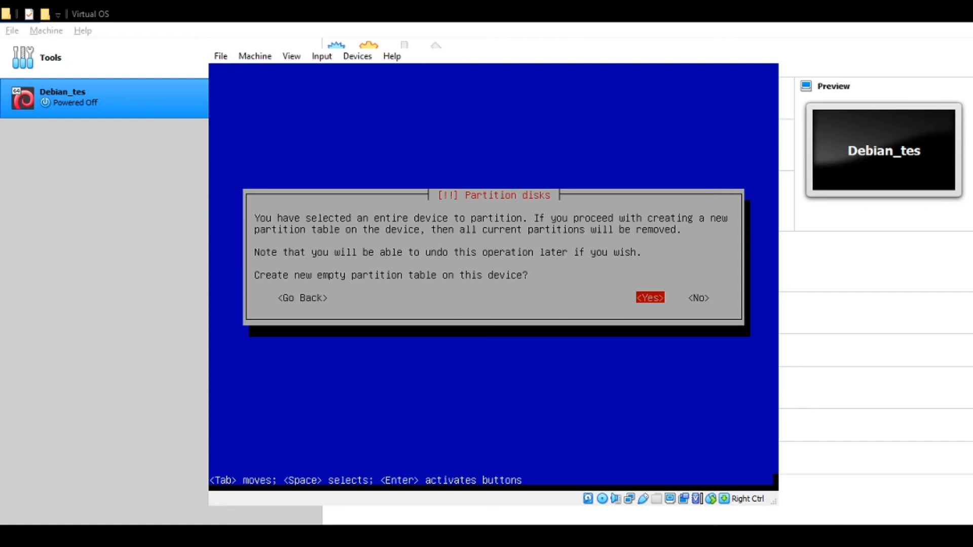
pyautogui.press('Return')
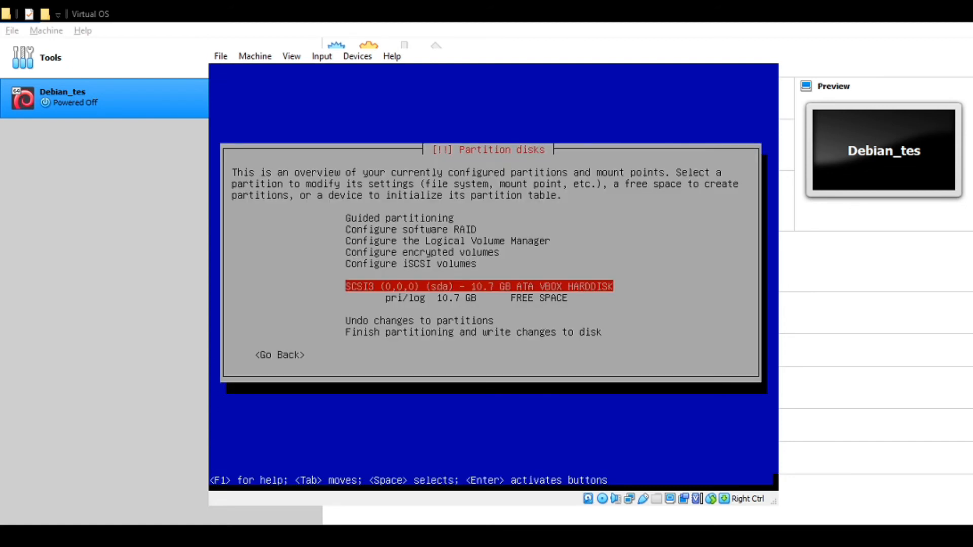
pyautogui.press('Down')
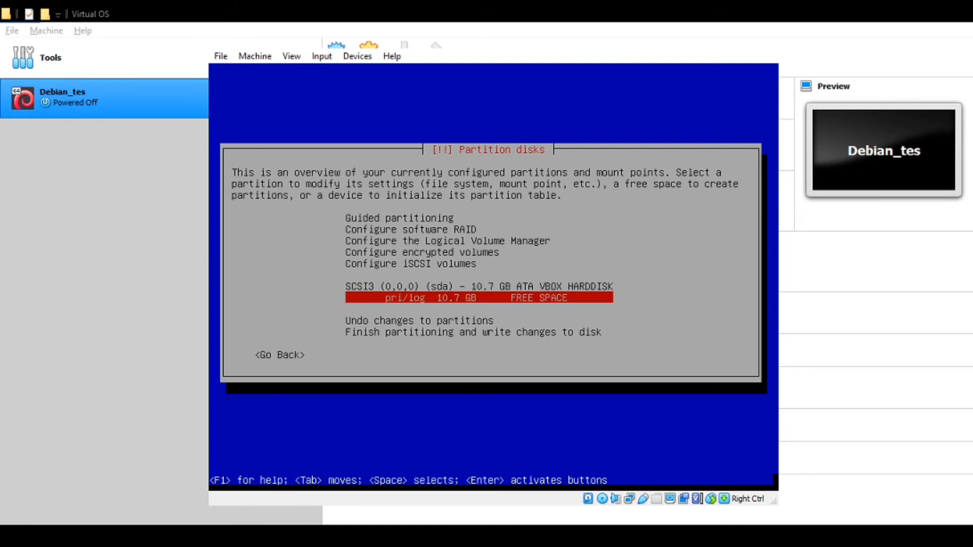
pyautogui.press('Return')
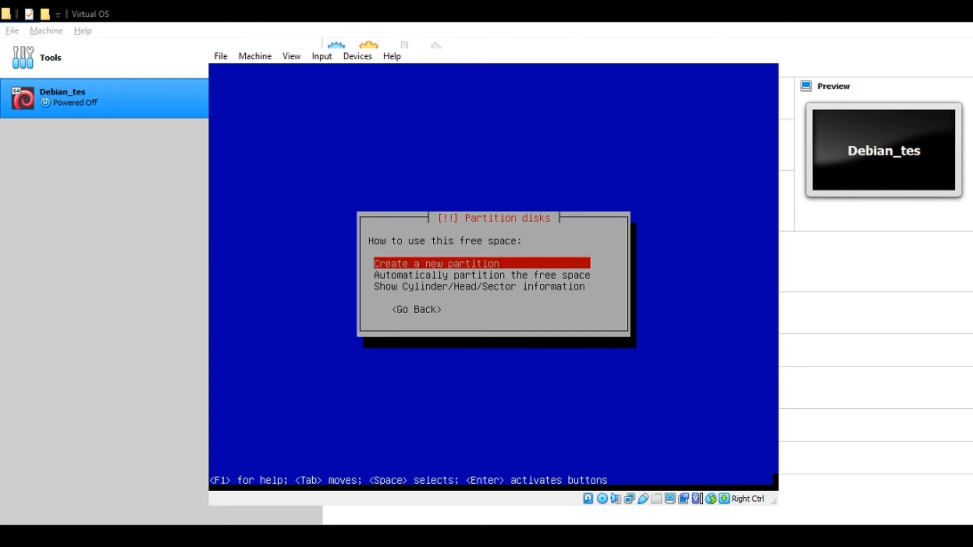
# - Create a new 5 GB primary partition from sda's free space
pyautogui.press('Return')
pyautogui.press('Left')
pyautogui.press('Left')
pyautogui.press('BackSpace')
pyautogui.press('BackSpace')
pyautogui.press('BackSpace')
pyautogui.press('BackSpace')
pyautogui.press('BackSpace')
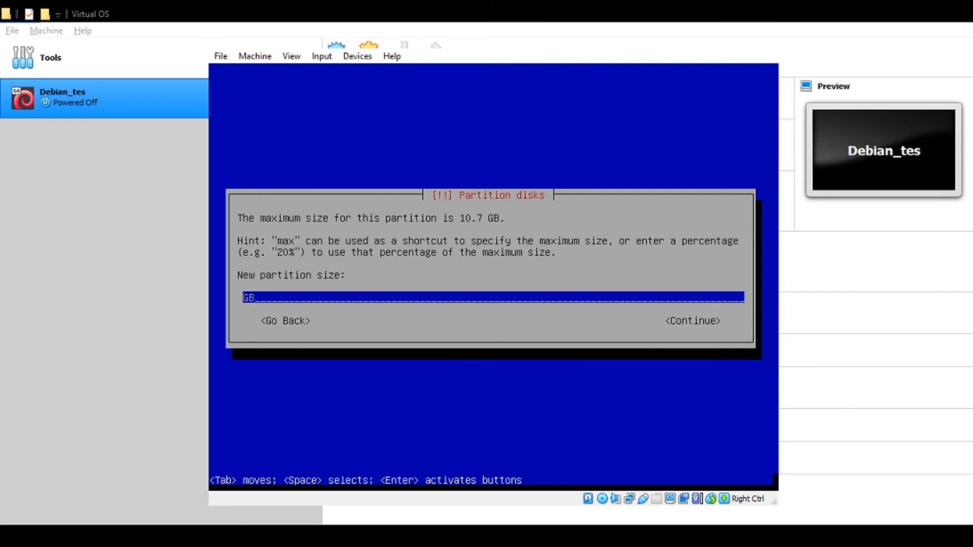
pyautogui.write('3')
pyautogui.press('BackSpace')
pyautogui.write('5')
pyautogui.press('Tab')
pyautogui.press('Return')
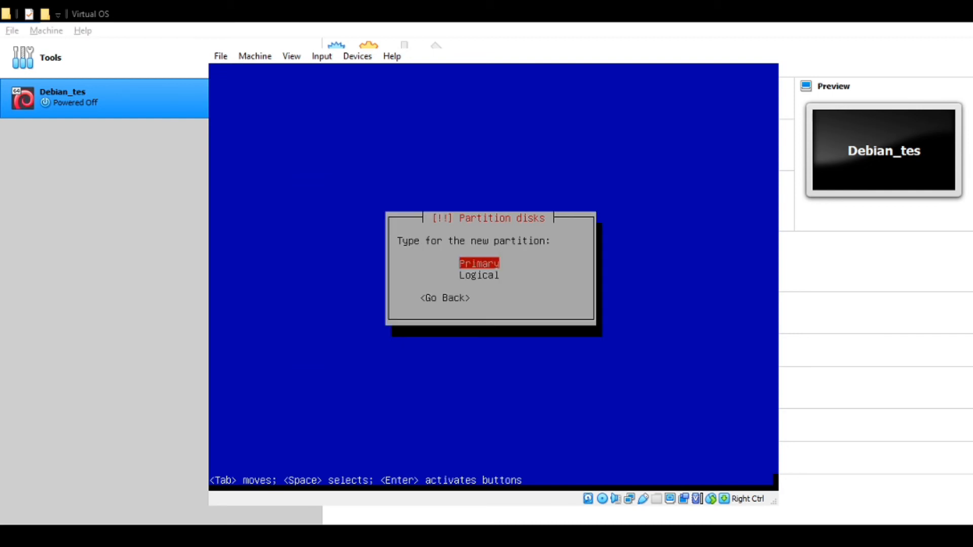
pyautogui.press('Return')
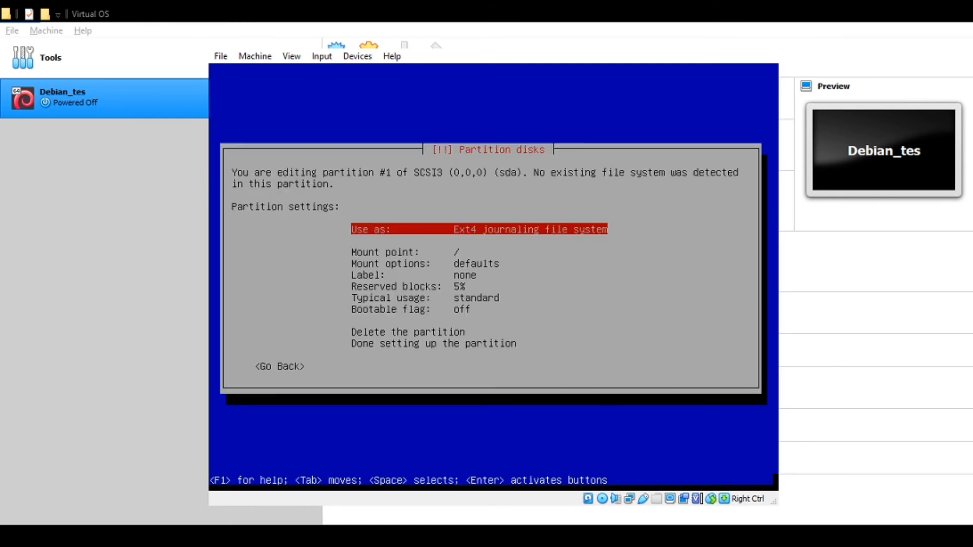
# - Set the new partition to use the Ext4 journaling file system
pyautogui.press('Down')
pyautogui.press('Up')
pyautogui.press('Return')
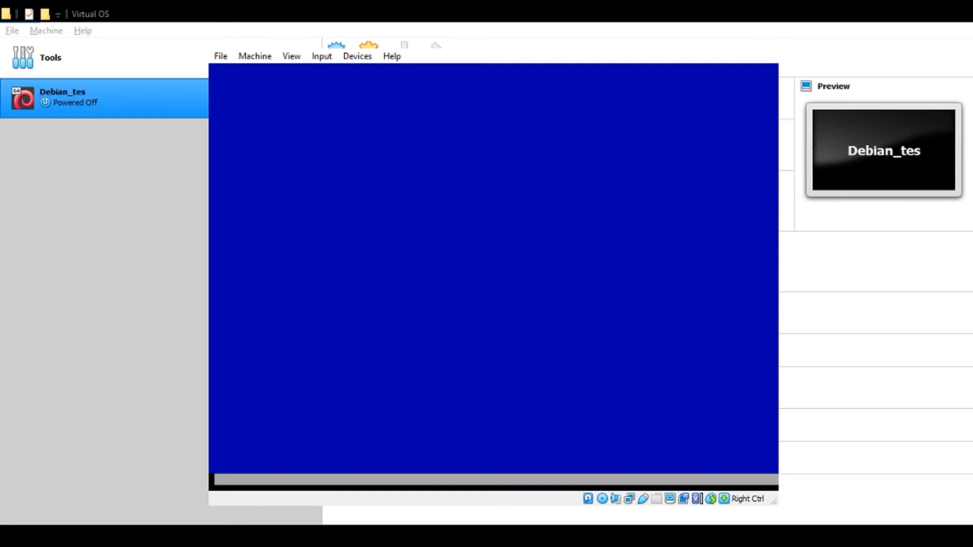
pyautogui.press('Down')
pyautogui.press('Down')
pyautogui.press('Down')
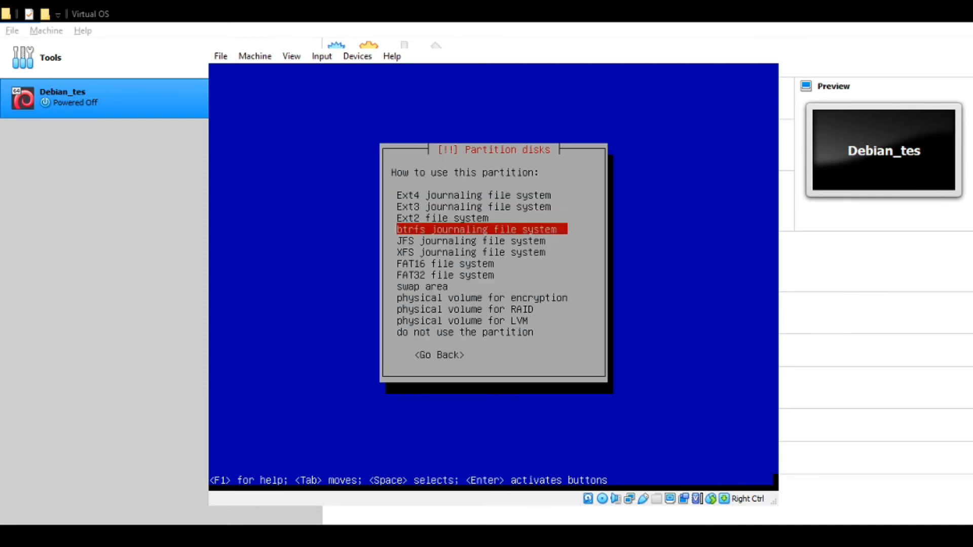
pyautogui.press('Up')
pyautogui.press('Up')
pyautogui.press('Up')
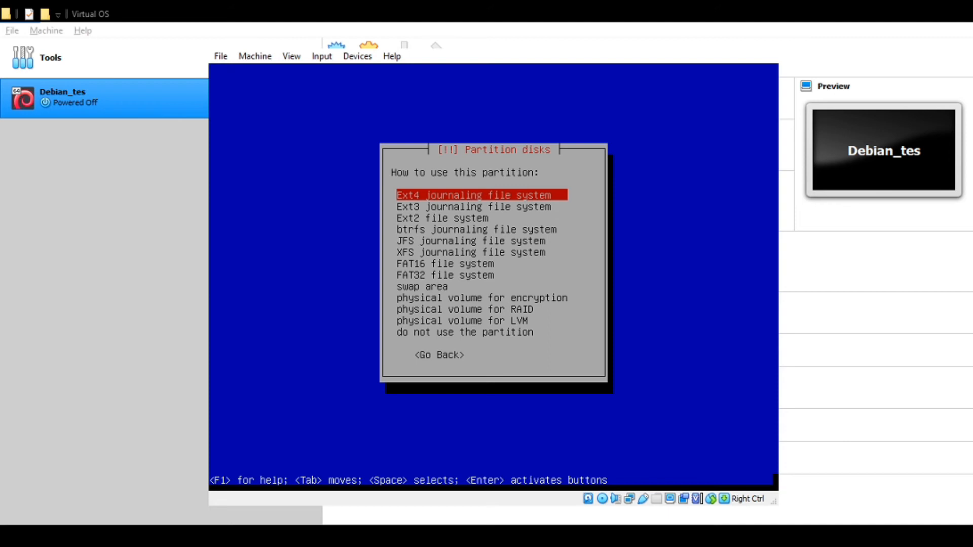
pyautogui.press('Down')
pyautogui.press('Down')
pyautogui.press('Down')
pyautogui.press('Down')
pyautogui.press('Down')
pyautogui.press('Down')
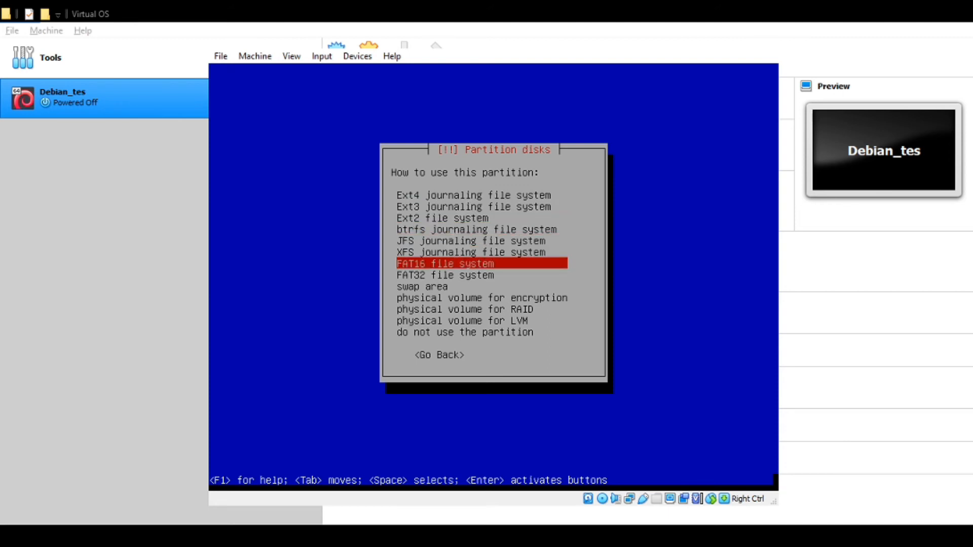
pyautogui.press('Down')
pyautogui.press('Down')
pyautogui.press('Down')
pyautogui.press('Down')
pyautogui.press('Down')
pyautogui.press('Down')
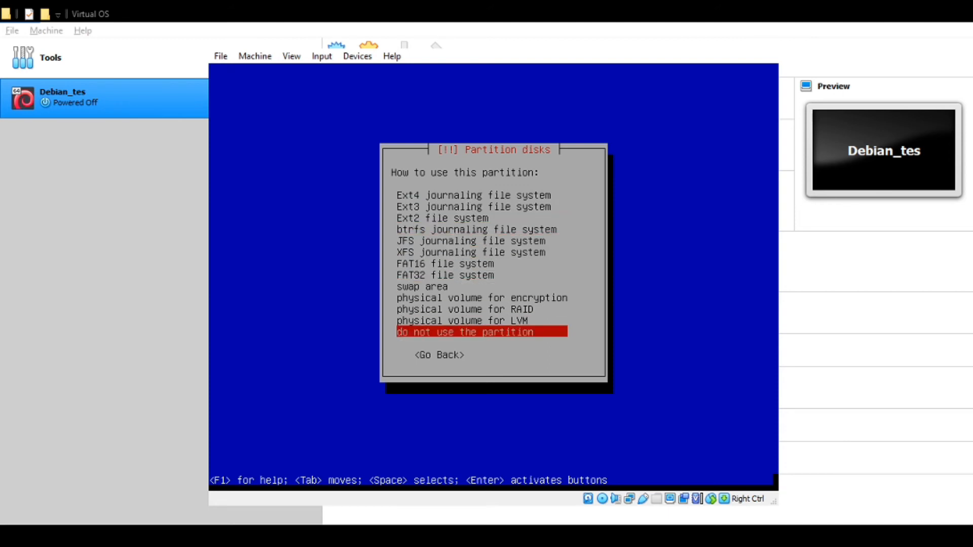
pyautogui.press('Up')
pyautogui.press('Up')
pyautogui.press('Up')
pyautogui.press('Up')
pyautogui.press('Up')
pyautogui.press('Up')
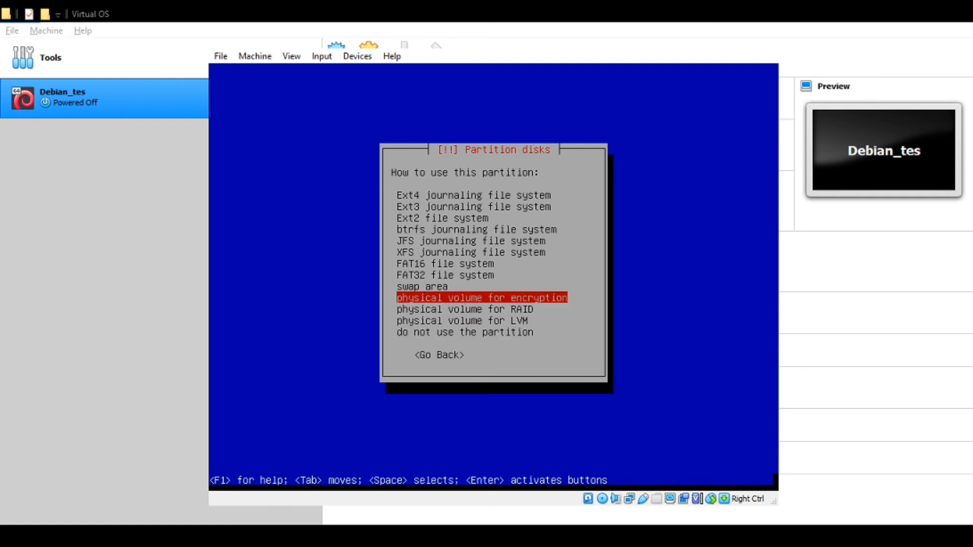
pyautogui.press('Up')
pyautogui.press('Up')
pyautogui.press('Up')
pyautogui.press('Up')
pyautogui.press('Up')
pyautogui.press('Up')
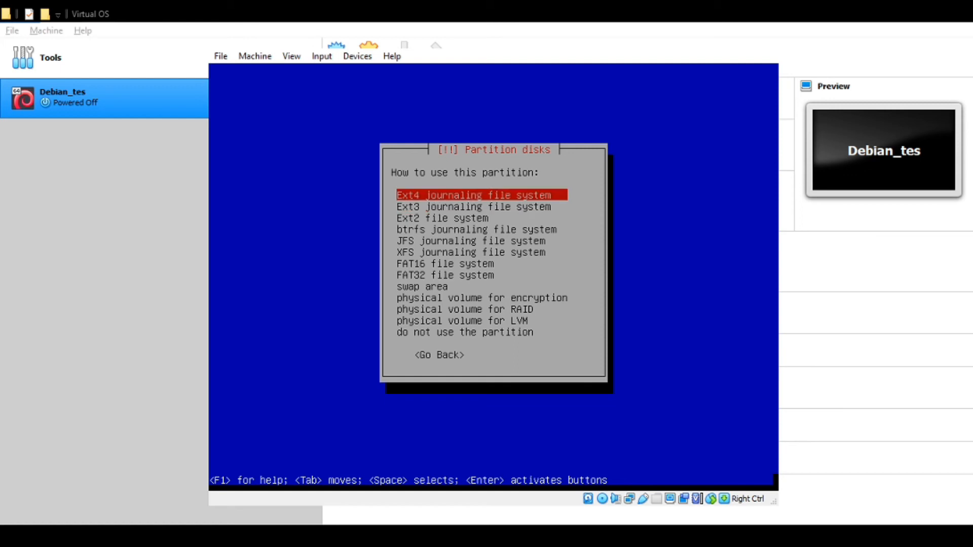
pyautogui.press('Return')
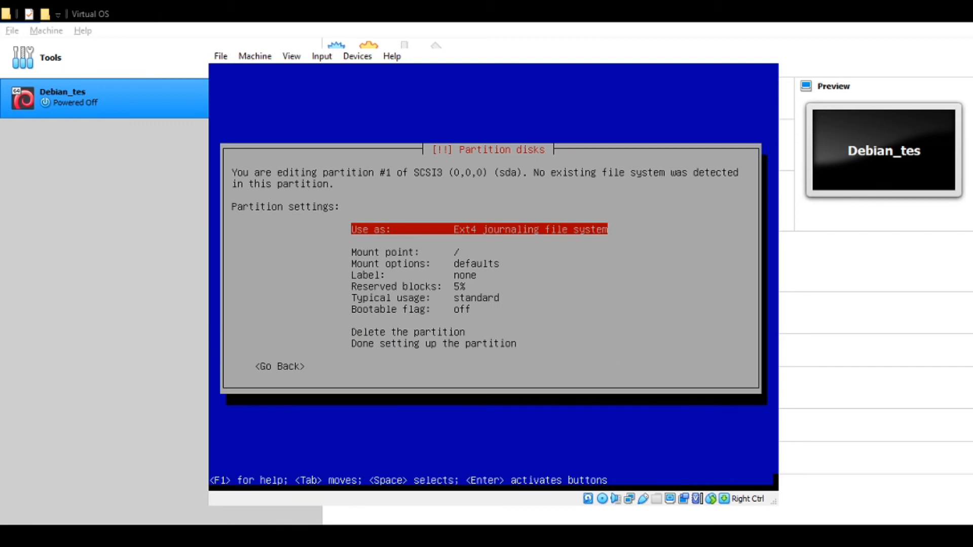
# - Set its mount point to / (root file system) and finish the partition
pyautogui.press('Down')
pyautogui.press('Return')
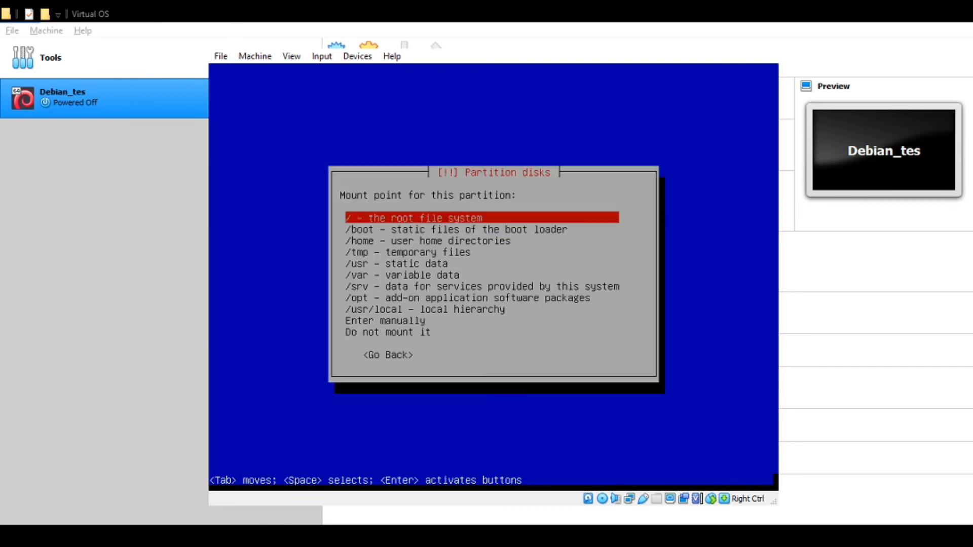
pyautogui.press('Down')
pyautogui.press('Down')
pyautogui.press('Down')
pyautogui.press('Up')
pyautogui.press('Up')
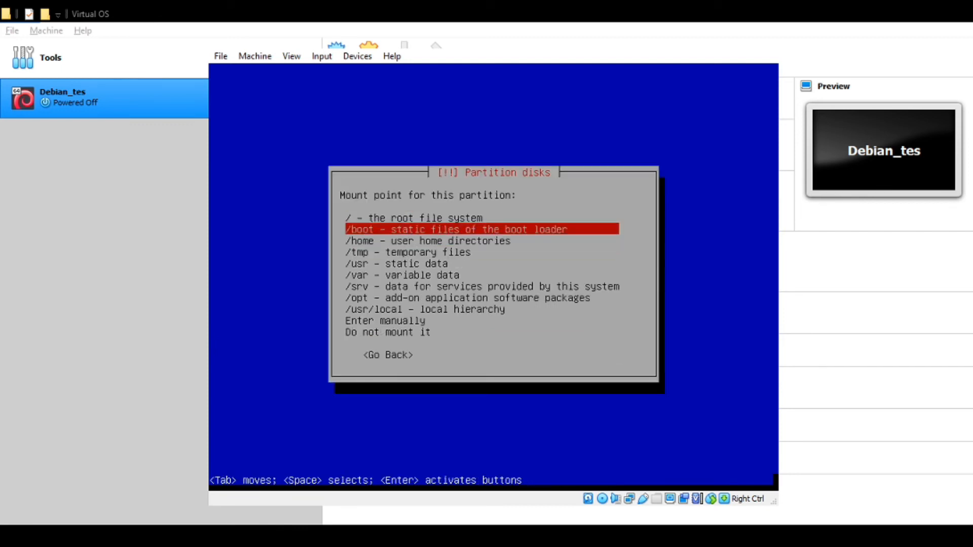
pyautogui.press('Up')
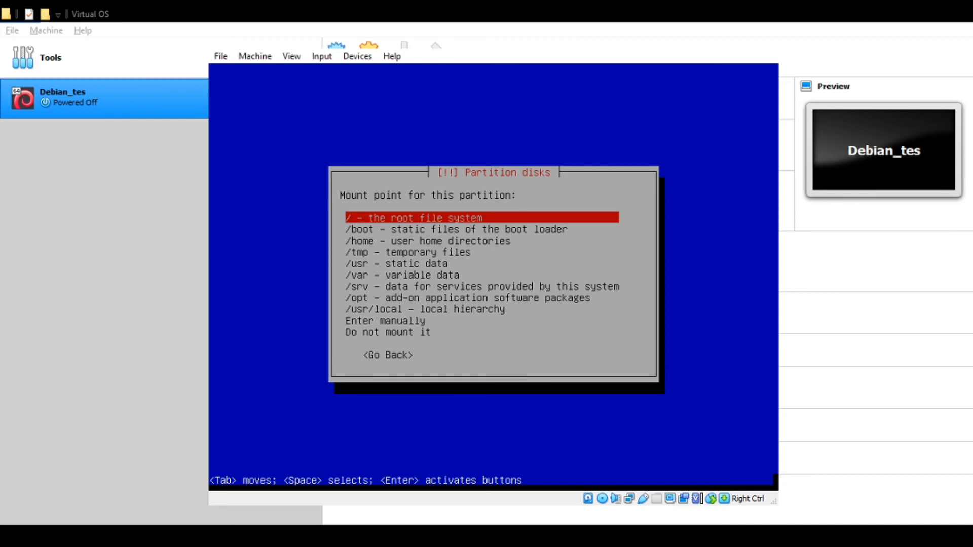
pyautogui.press('Down')
pyautogui.press('Up')
pyautogui.press('Down')
pyautogui.press('Down')
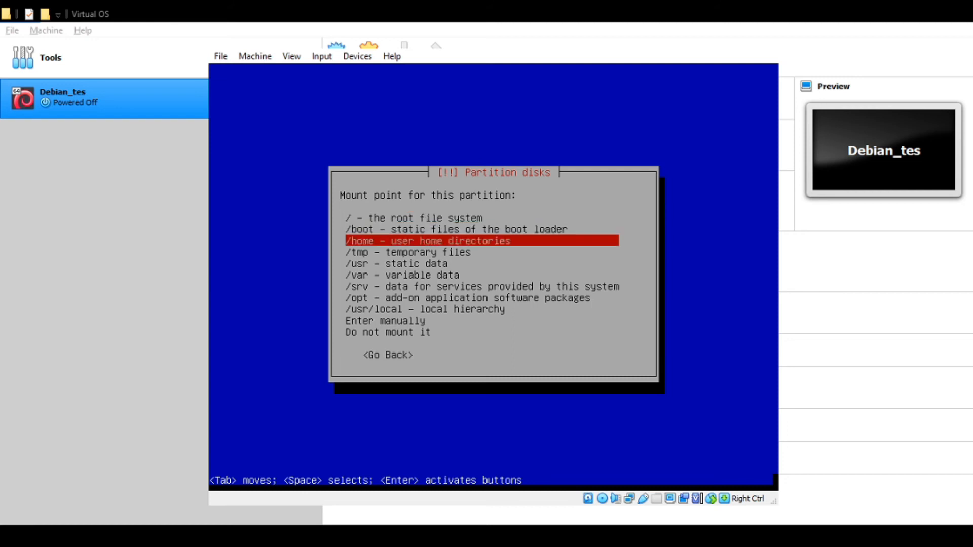
pyautogui.press('Up')
pyautogui.press('Up')
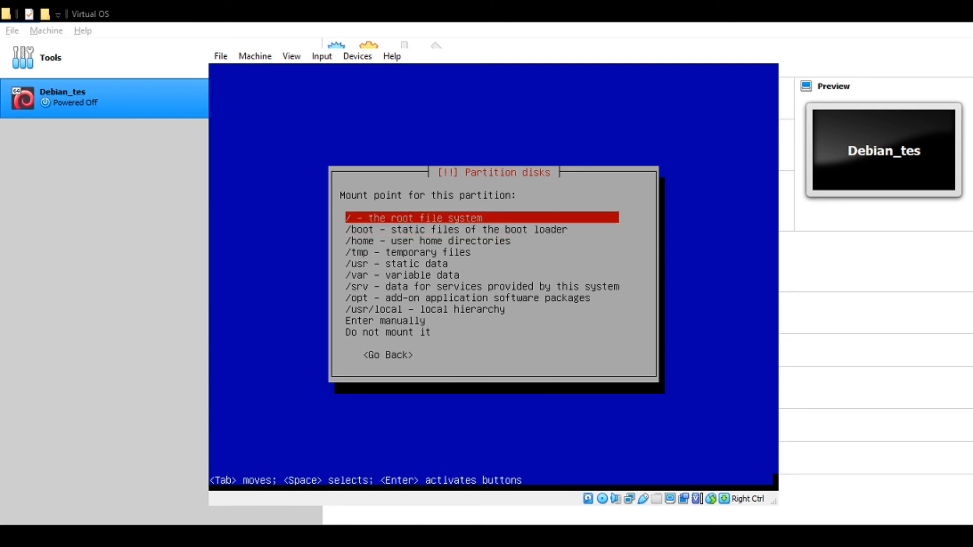
pyautogui.press('Return')
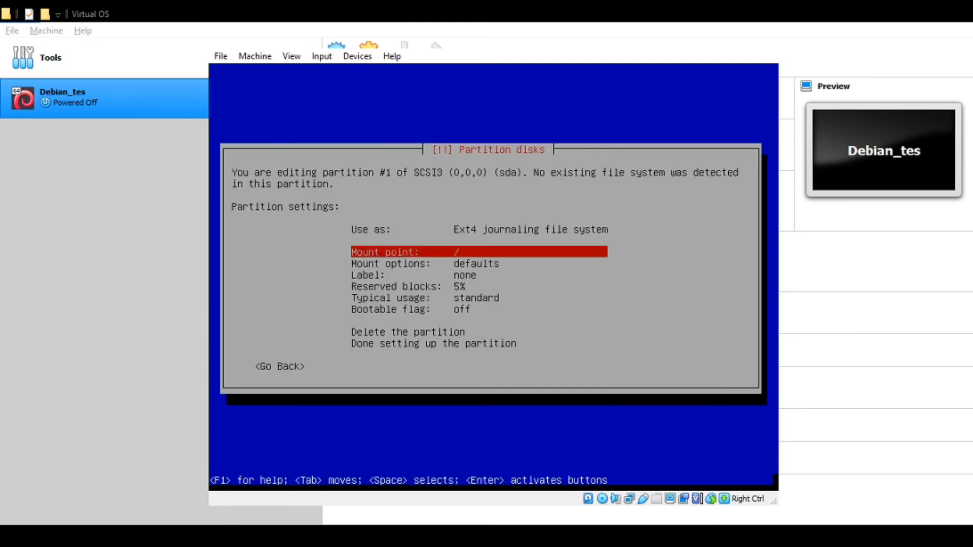
pyautogui.press('Down')
pyautogui.press('Down')
pyautogui.press('Down')
pyautogui.press('Down')
pyautogui.press('Down')
pyautogui.press('Down')
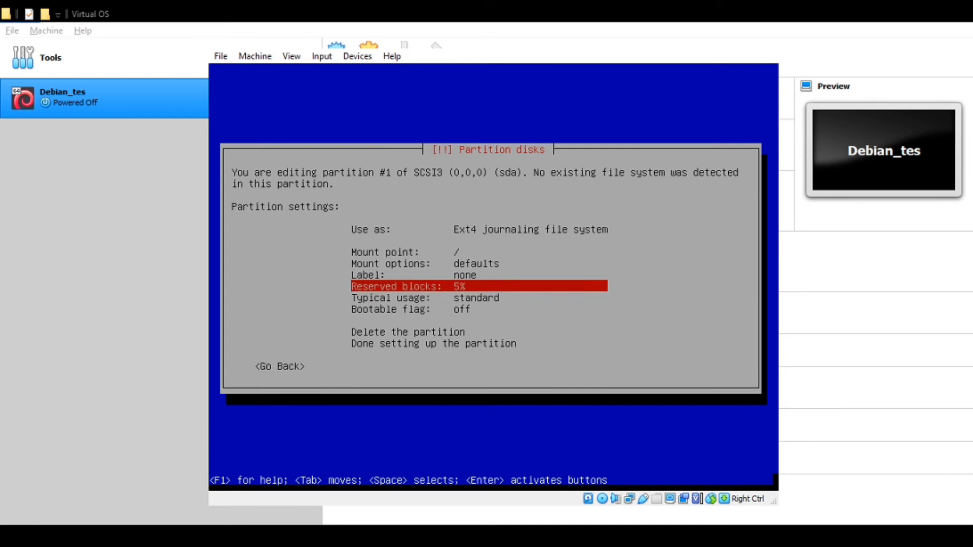
pyautogui.press('Down')
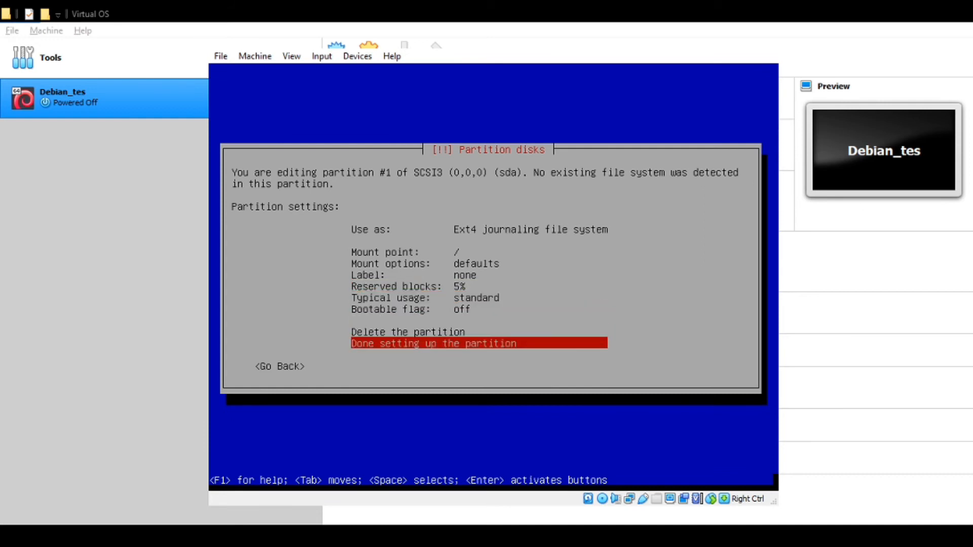
pyautogui.press('Return')
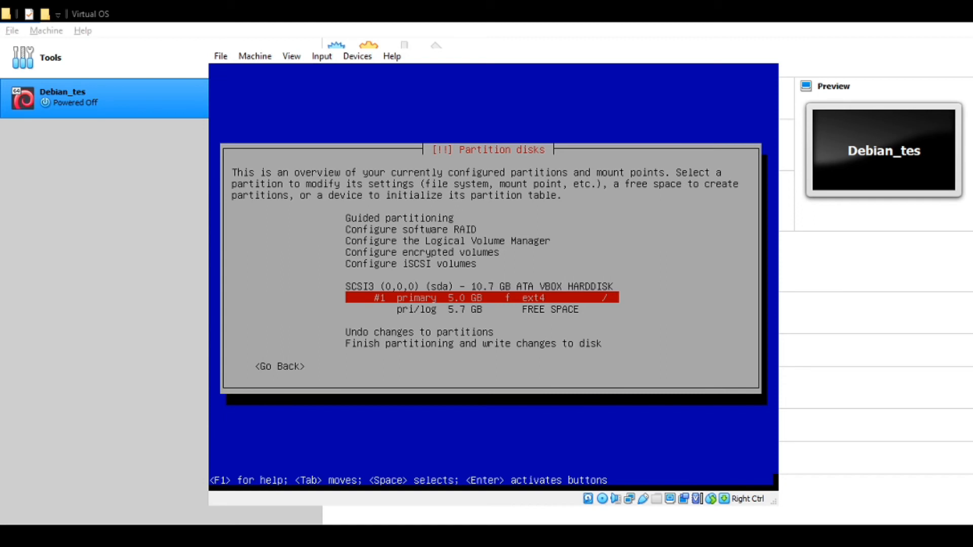
# - Start creating a new partition in the 5.7 GB free space, up to its size field
pyautogui.press('Down')
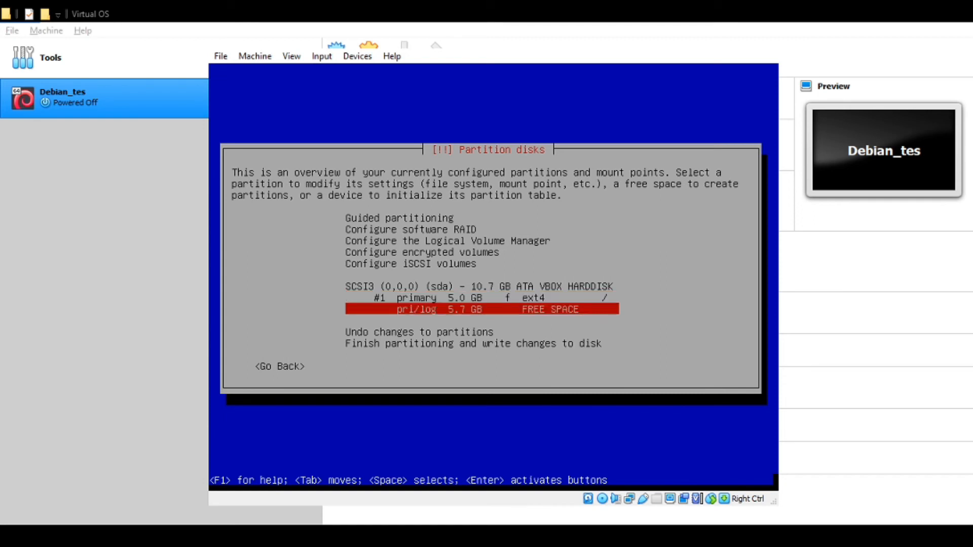
pyautogui.press('Return')
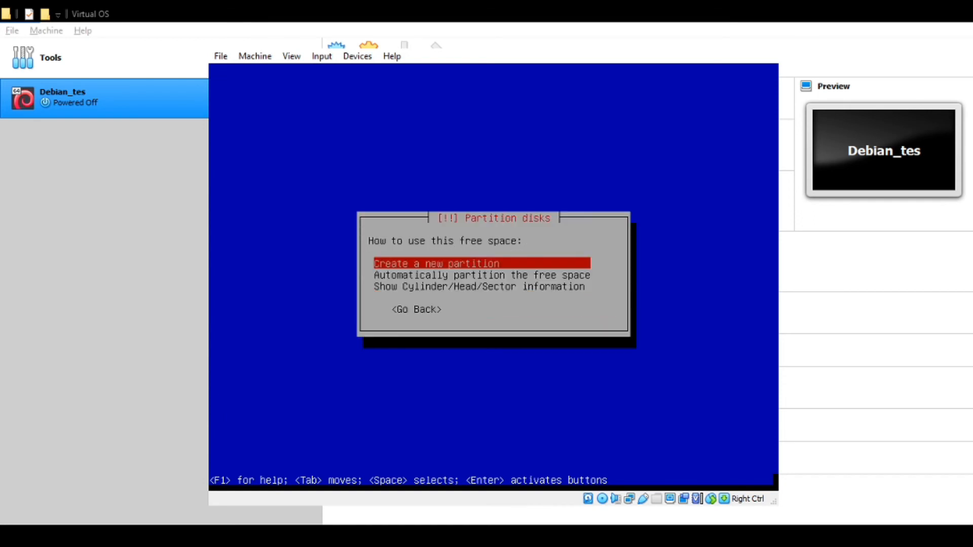
pyautogui.press('Return')
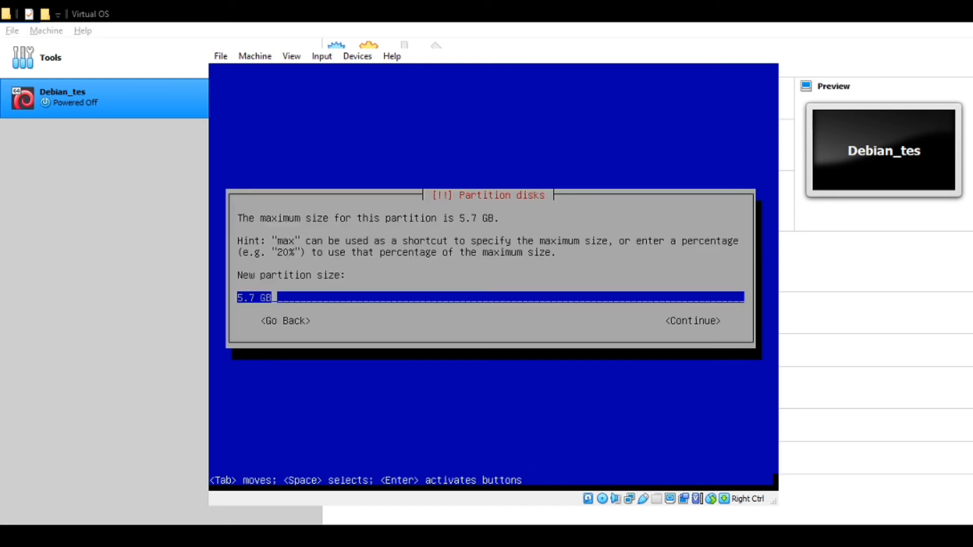
pyautogui.press('Left')
pyautogui.press('Left')
pyautogui.press('Left')
# - Create a 2 GB logical partition at the beginning of the free space
pyautogui.press('BackSpace')
pyautogui.press('BackSpace')
pyautogui.press('BackSpace')
pyautogui.write('2')
pyautogui.press('Tab')
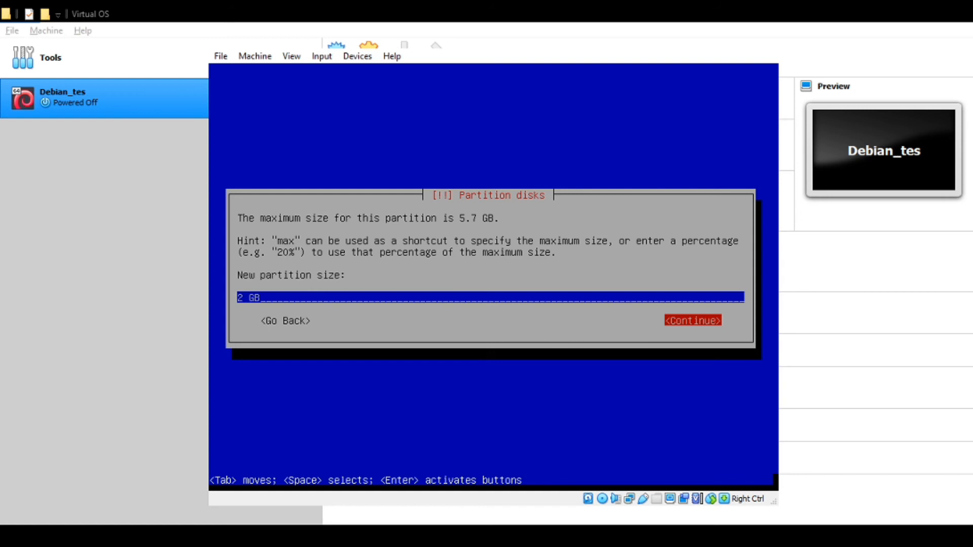
pyautogui.press('Return')
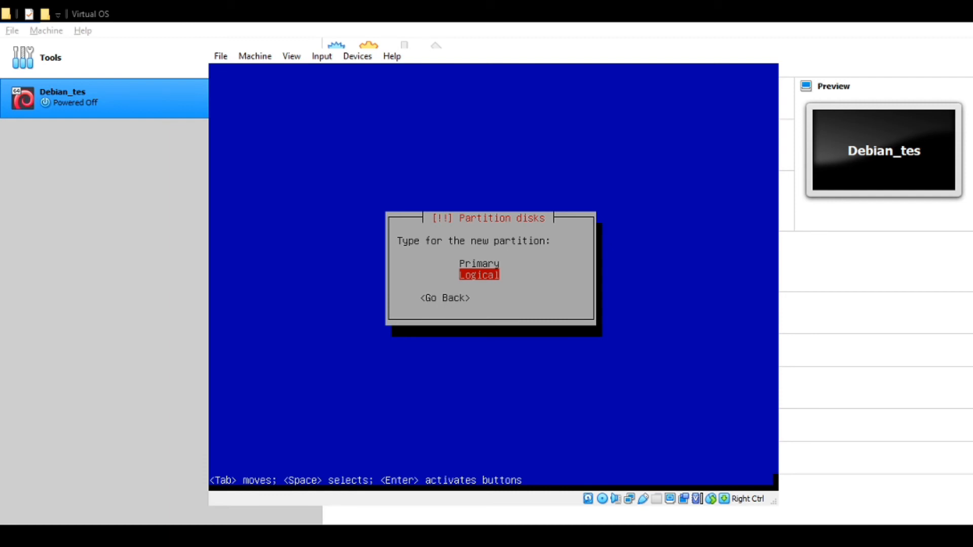
pyautogui.press('Return')
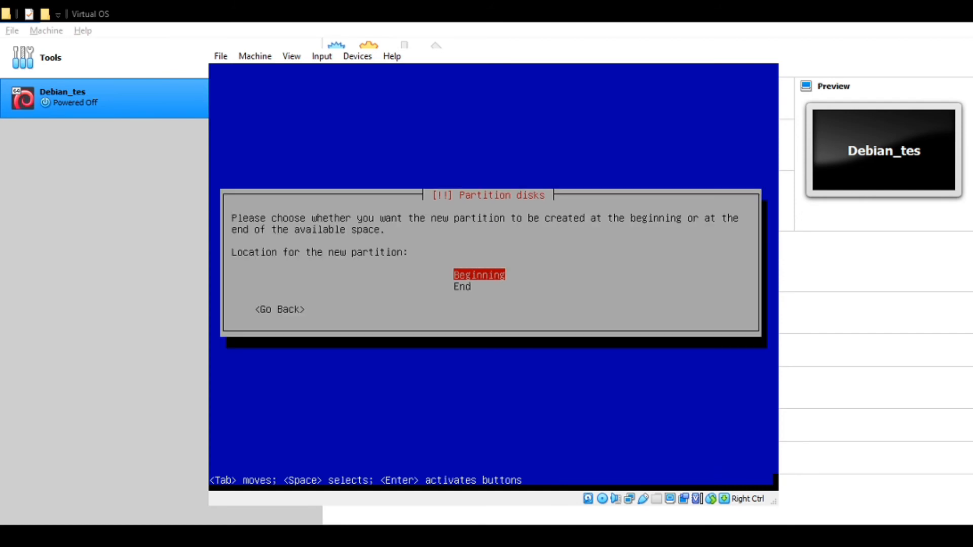
pyautogui.press('Return')
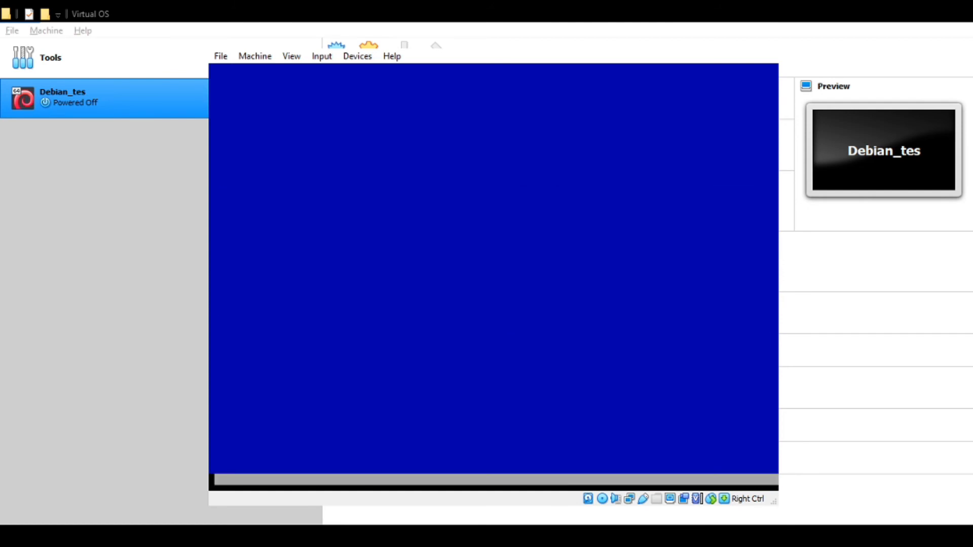
# - Use the new partition as swap area and finish setting it up
pyautogui.press('Return')
pyautogui.press('Down')
pyautogui.press('Down')
pyautogui.press('Down')
pyautogui.press('Down')
pyautogui.press('Down')
pyautogui.press('Down')
pyautogui.press('Down')
pyautogui.press('Down')
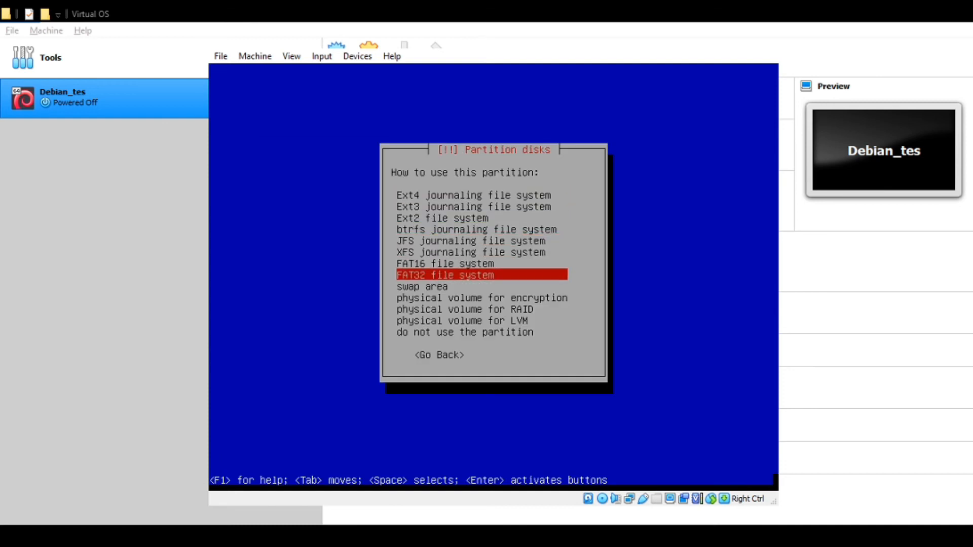
pyautogui.press('Return')
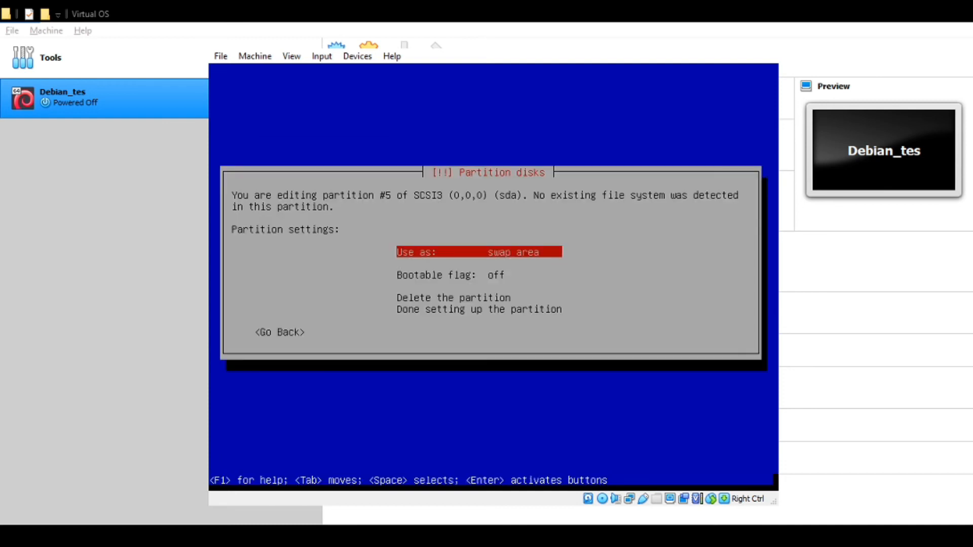
pyautogui.press('Down')
pyautogui.press('Down')
pyautogui.press('Down')
pyautogui.press('Return')
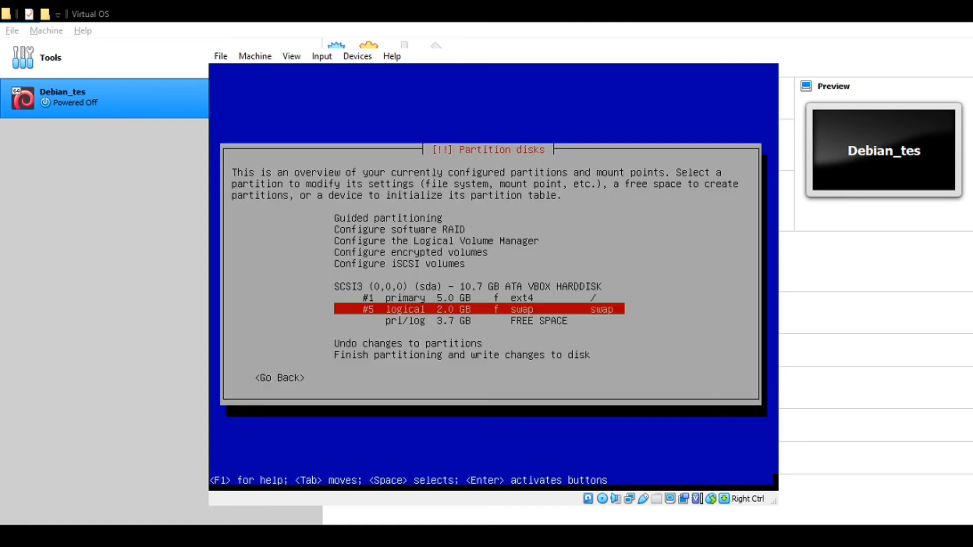
# - Create a 3.7 GB logical ext4 partition mounted at /home from the remaining space
pyautogui.press('Down')
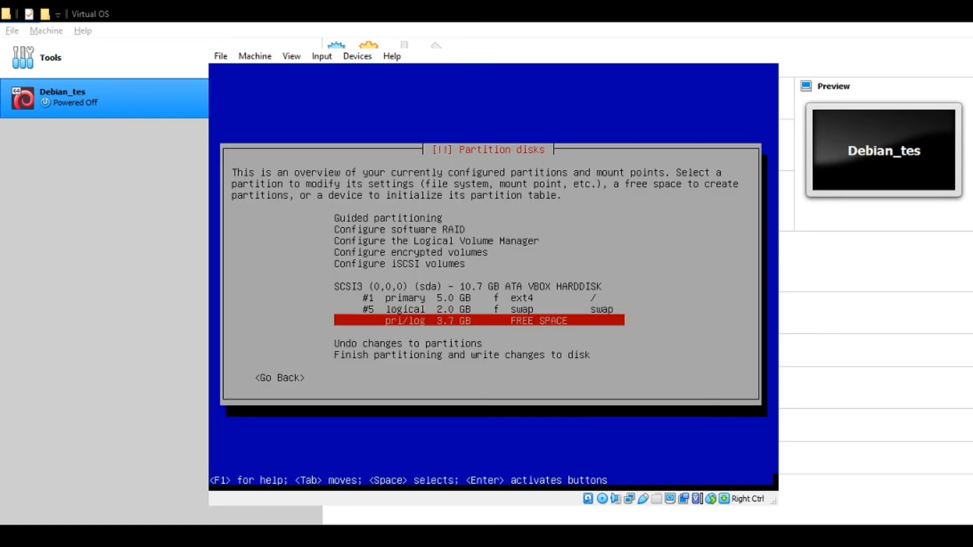
pyautogui.press('Return')
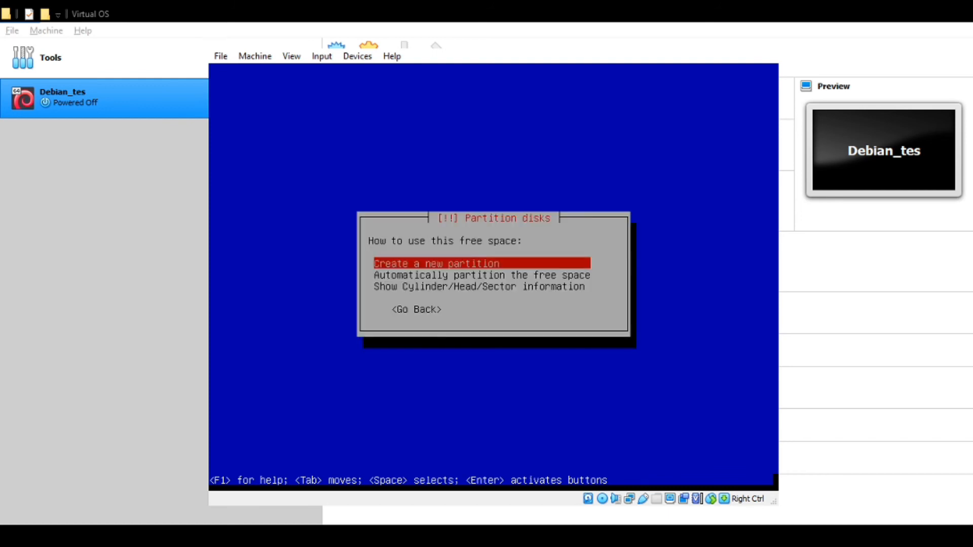
pyautogui.press('Return')
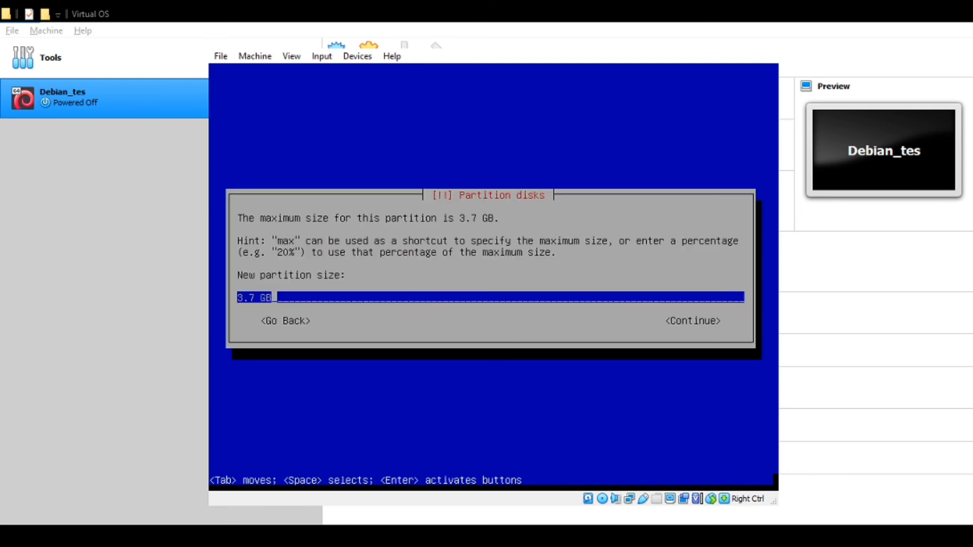
pyautogui.press('Tab')
pyautogui.press('Return')
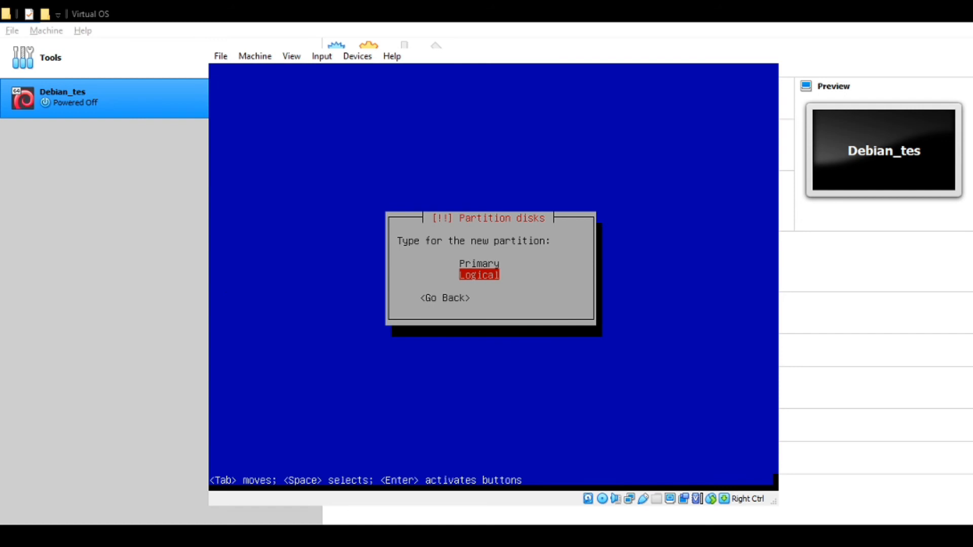
pyautogui.press('Return')
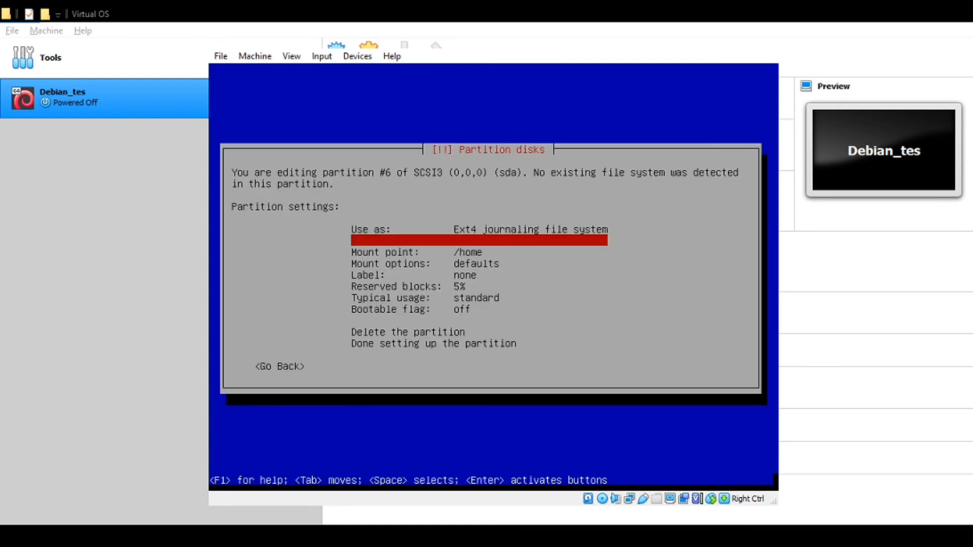
pyautogui.press('Down')
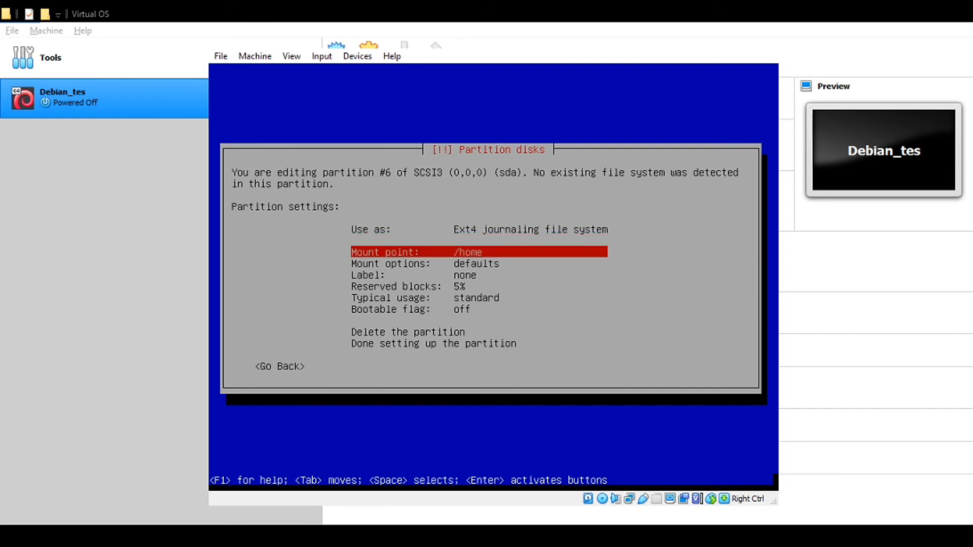
pyautogui.press('Down')
pyautogui.press('Down')
pyautogui.press('Down')
pyautogui.press('Down')
pyautogui.press('Down')
pyautogui.press('Down')
pyautogui.press('Down')
pyautogui.press('Down')
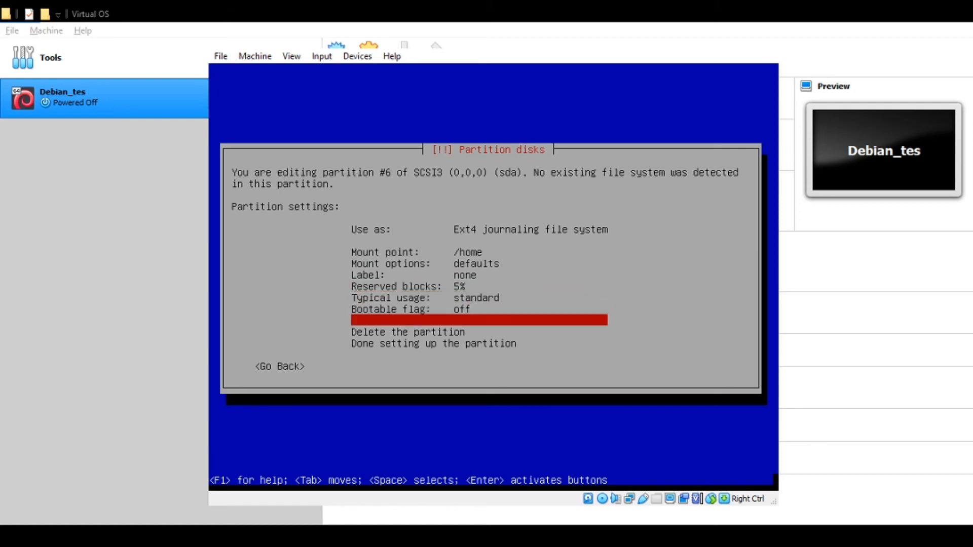
pyautogui.press('Return')
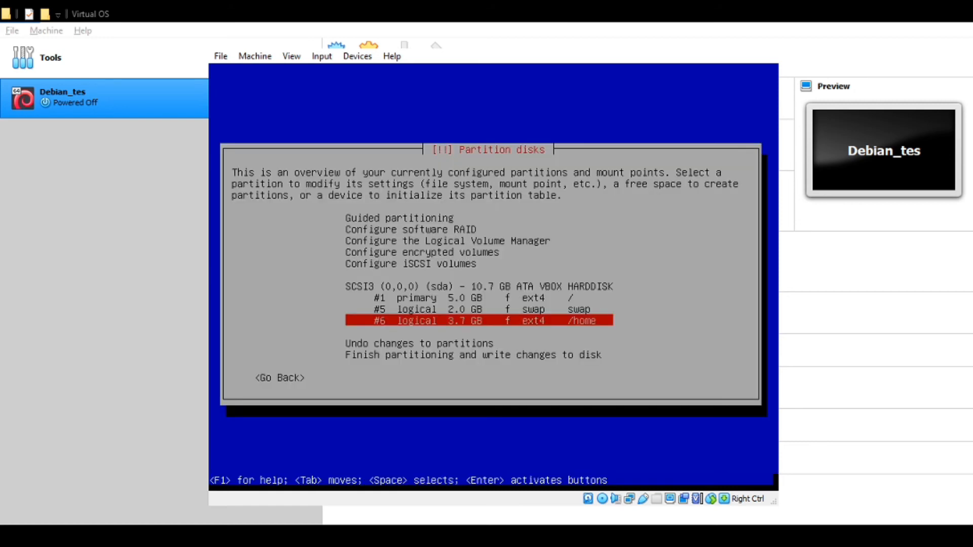
# - Review the partition list and move to the finish-partitioning option
pyautogui.press('Up')
pyautogui.press('Up')
pyautogui.press('Up')
pyautogui.press('Down')
pyautogui.press('Down')
pyautogui.press('Down')
pyautogui.press('Down')
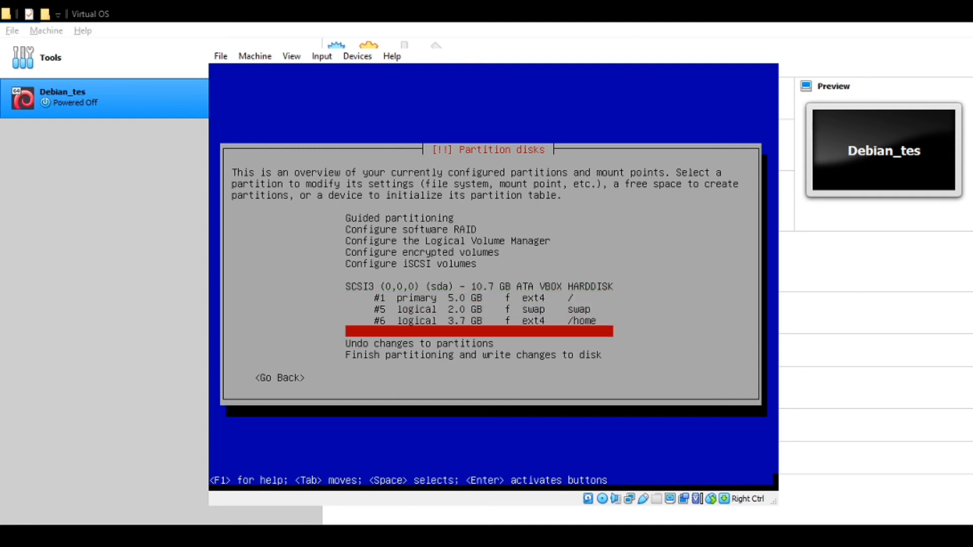
pyautogui.press('Up')
pyautogui.press('Up')
pyautogui.press('Up')
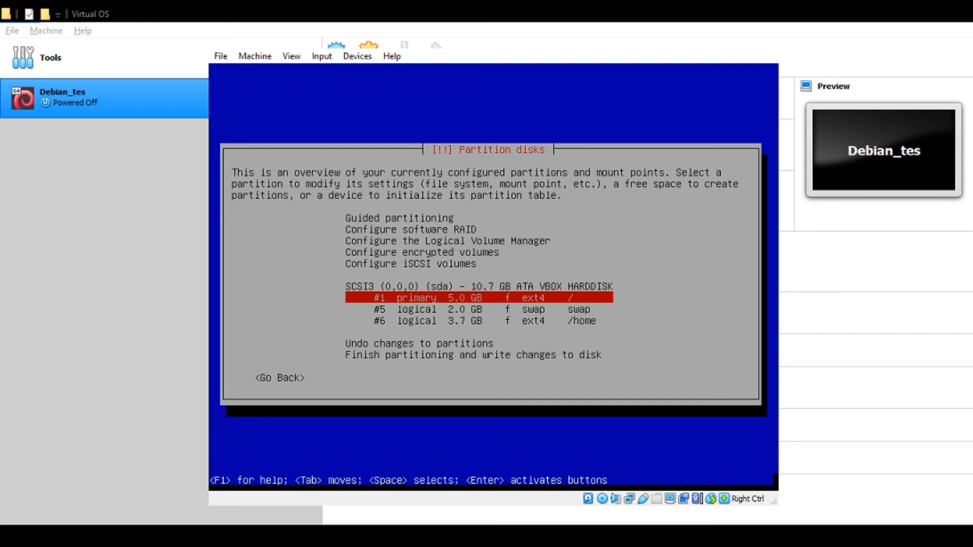
pyautogui.press('Down')
pyautogui.press('Down')
pyautogui.press('Down')
pyautogui.press('Down')
pyautogui.press('Down')
# - Finish partitioning and confirm writing the changes to disk
pyautogui.press('Return')
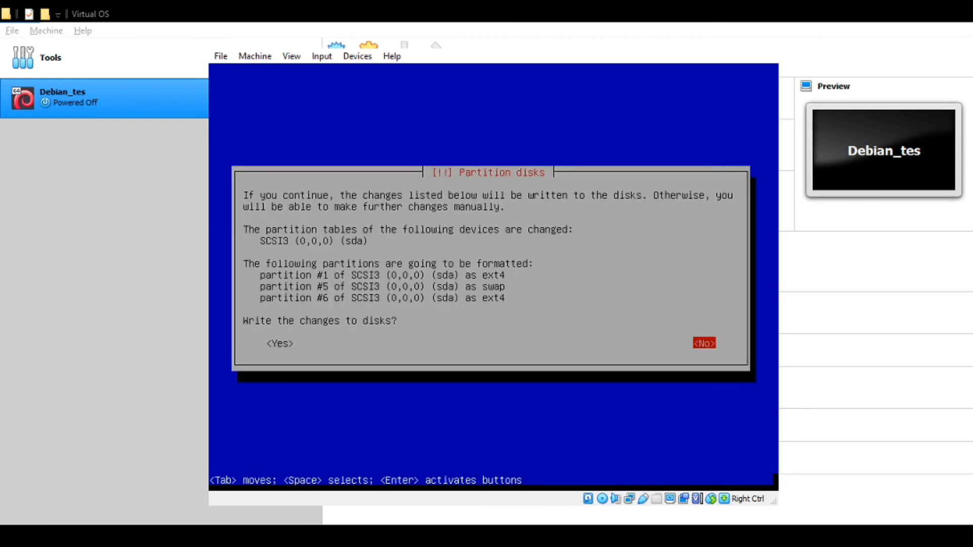
pyautogui.press('Tab')
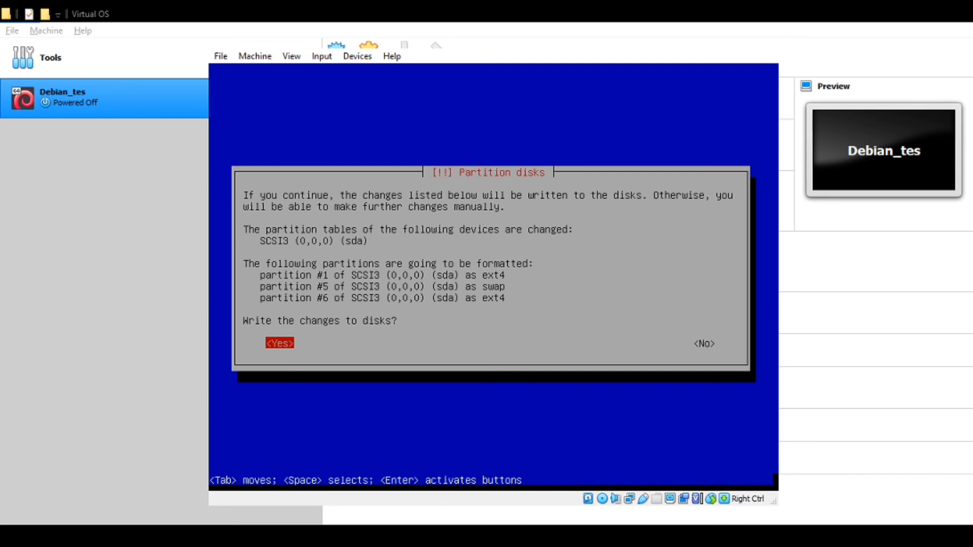
pyautogui.press('Return')
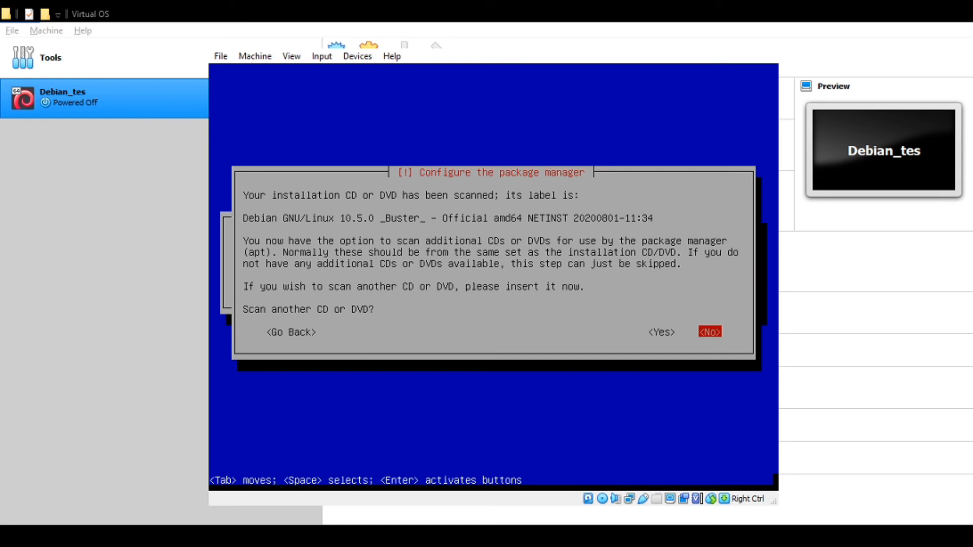
# - Answer No to scanning another CD or DVD
pyautogui.press('Left')
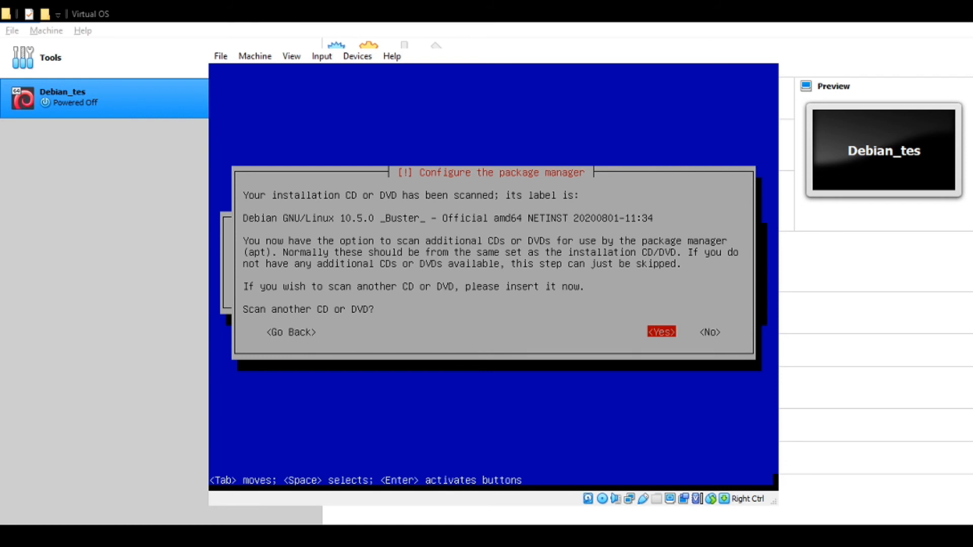
pyautogui.press('Right')
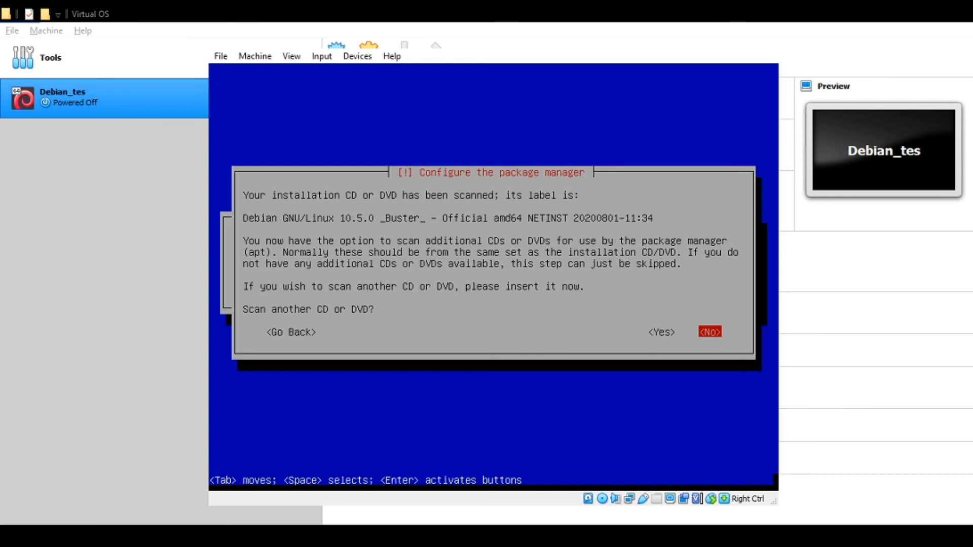
pyautogui.press('Return')
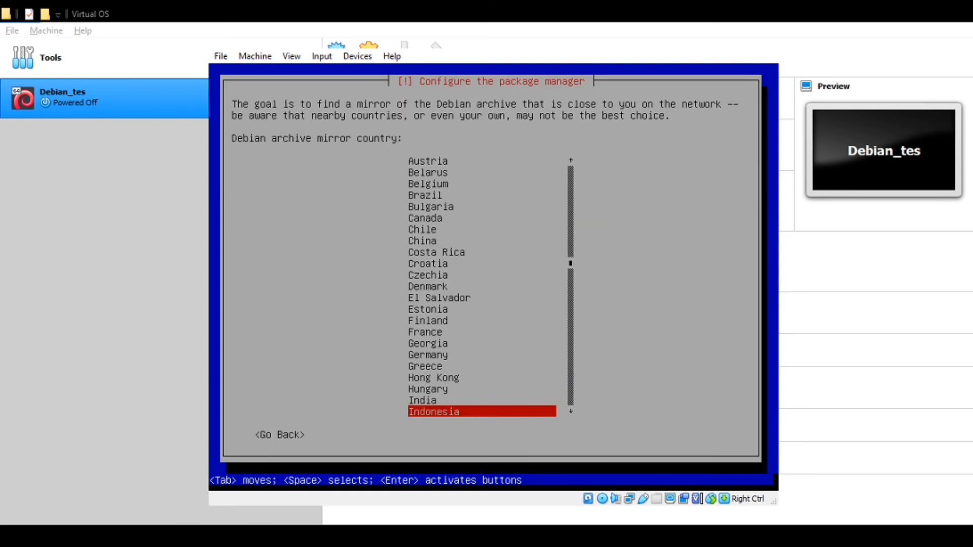
# - Choose Indonesia as the mirror country and mirror.poliwangi.ac.id as the archive mirror
pyautogui.press('Up')
pyautogui.press('Up')
pyautogui.press('Up')
pyautogui.press('Up')
pyautogui.press('Up')
pyautogui.press('Up')
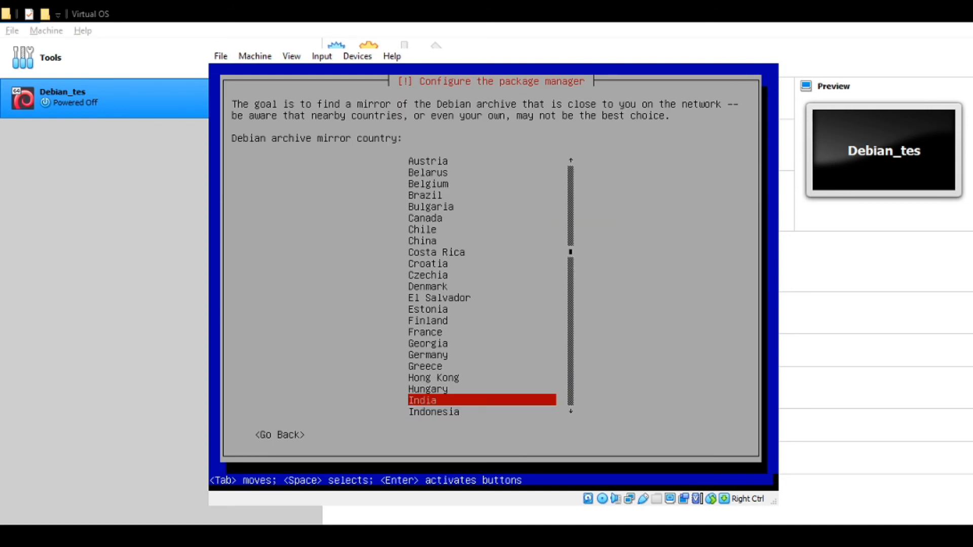
pyautogui.press('Down')
pyautogui.press('Down')
pyautogui.press('Down')
pyautogui.press('Down')
pyautogui.press('Down')
pyautogui.press('Down')
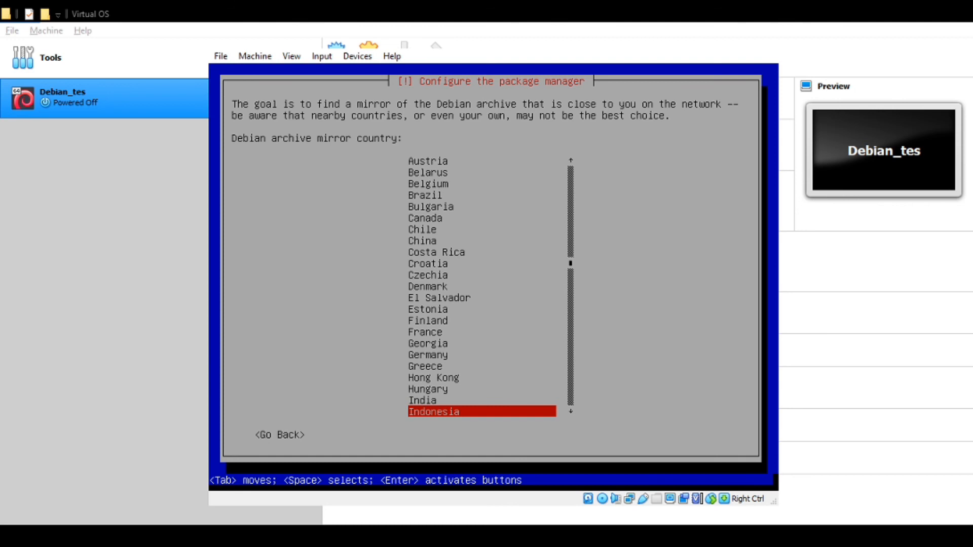
pyautogui.press('Down')
pyautogui.press('Up')
pyautogui.press('Return')
pyautogui.press('Up')
pyautogui.press('Up')
pyautogui.press('Up')
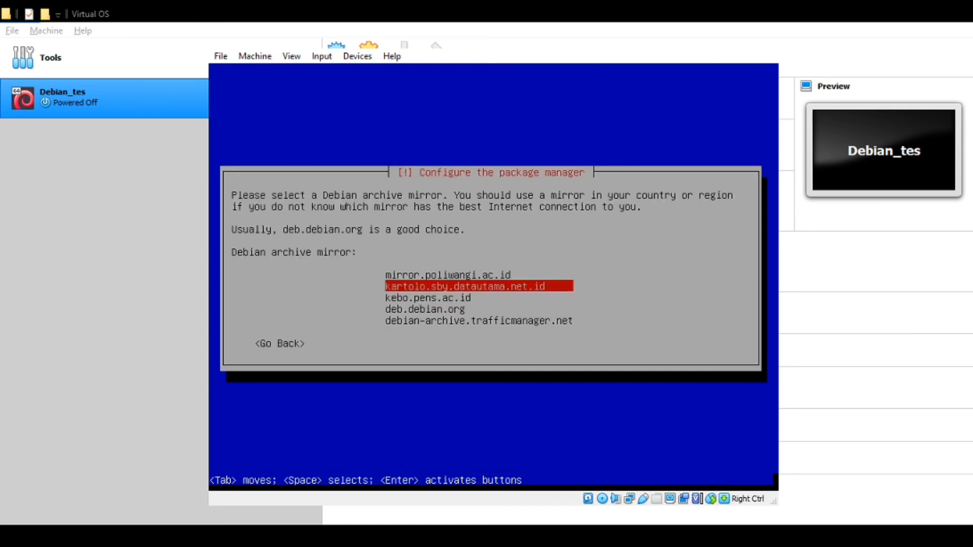
pyautogui.press('Down')
pyautogui.press('Up')
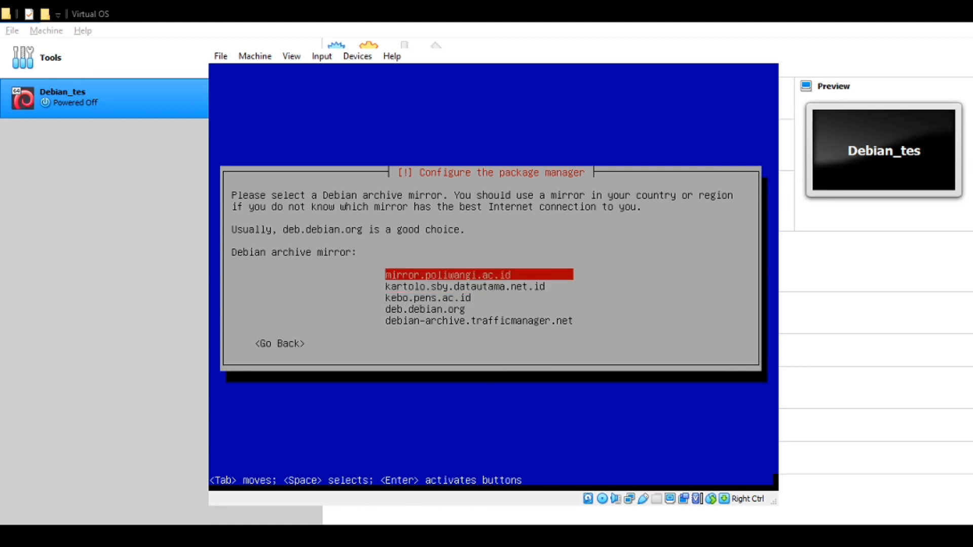
pyautogui.press('Return')
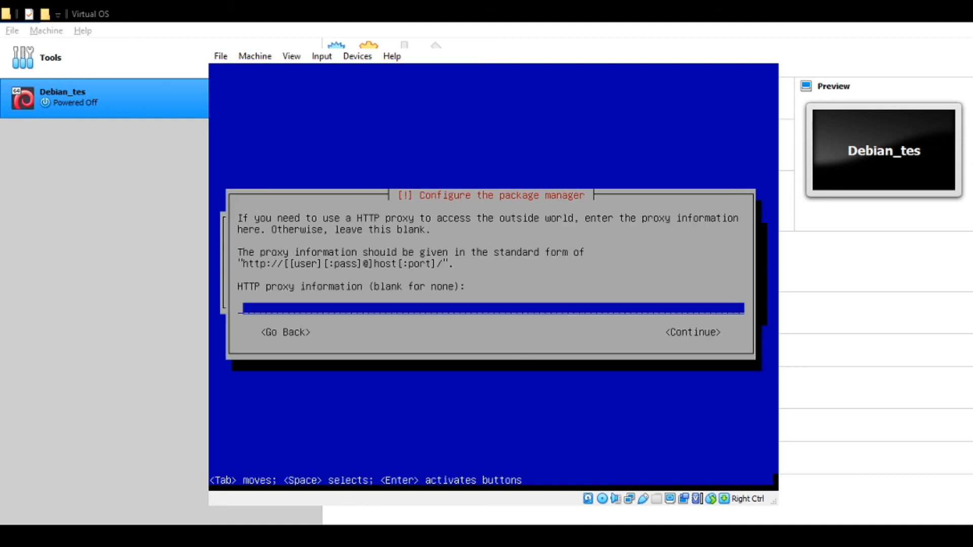
# - Leave the HTTP proxy blank, go back from the bad-mirror error, and continue without a network mirror
pyautogui.press('Tab')
pyautogui.press('Return')
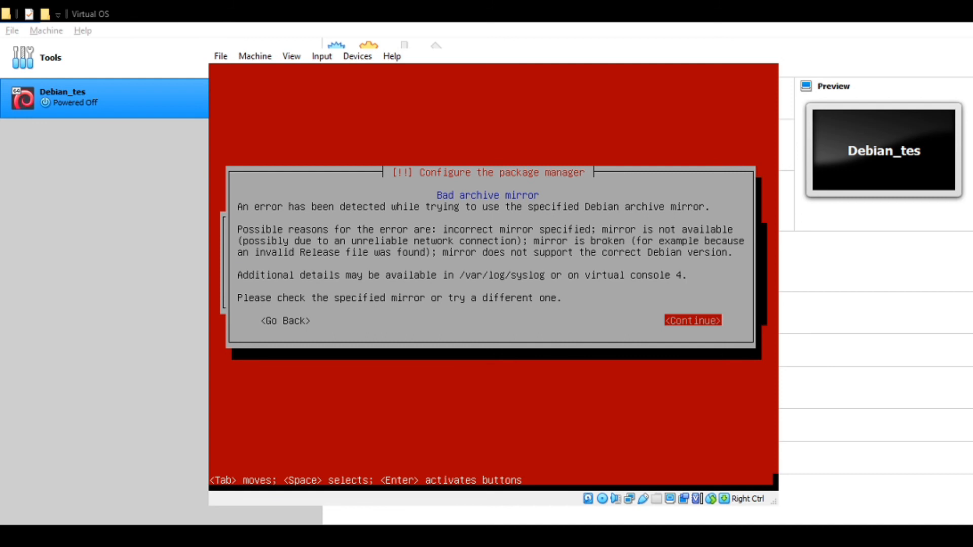
pyautogui.press('Tab')
pyautogui.press('Return')
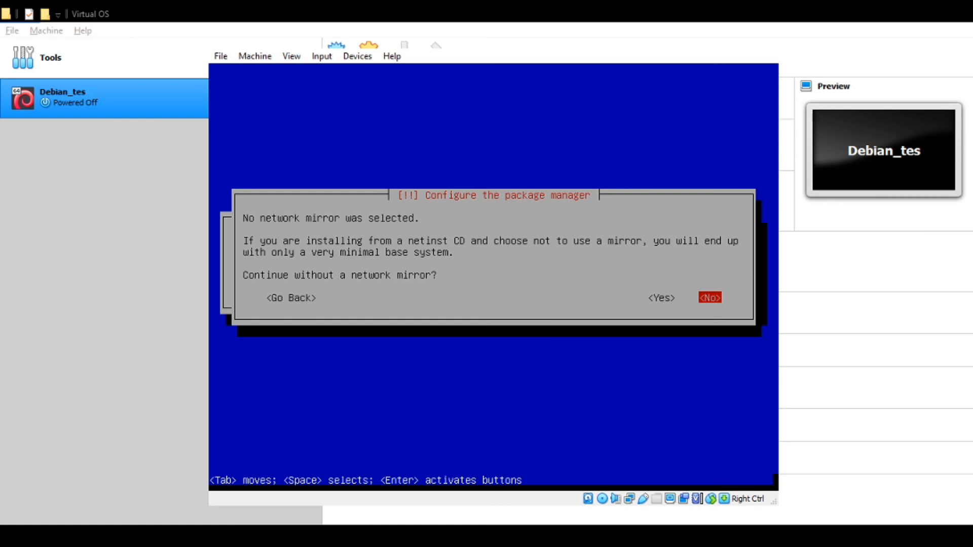
pyautogui.press('Left')
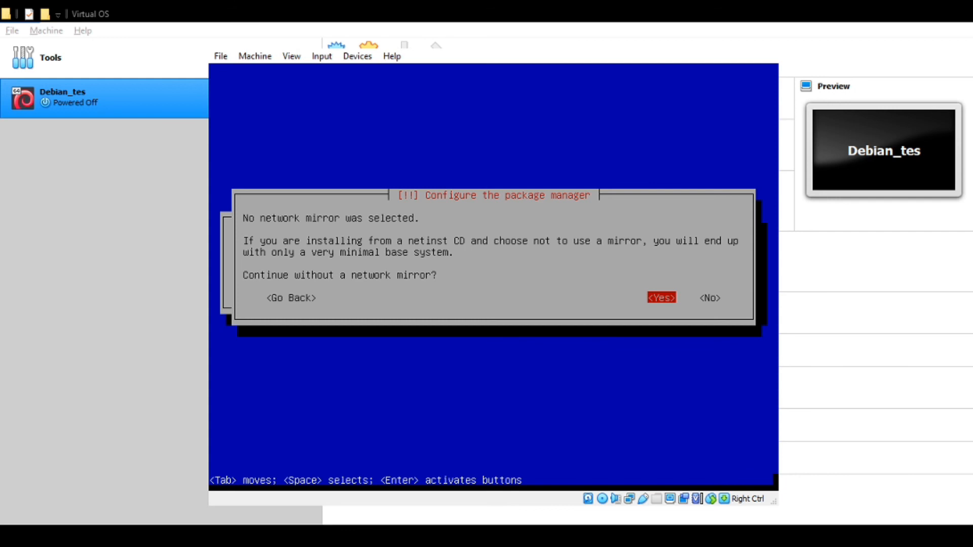
pyautogui.press('Return')
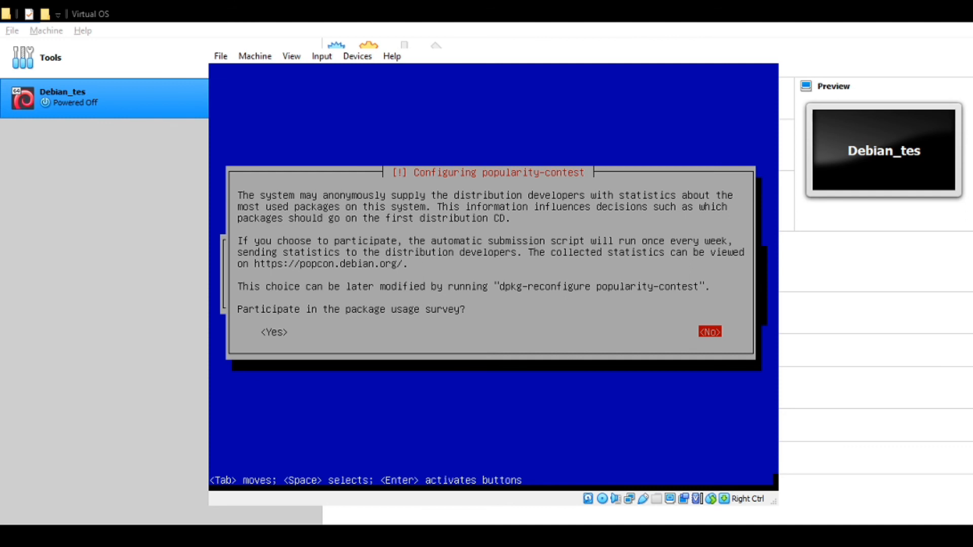
# - Decline the popularity-contest survey and install the standard system utilities
pyautogui.press('Left')
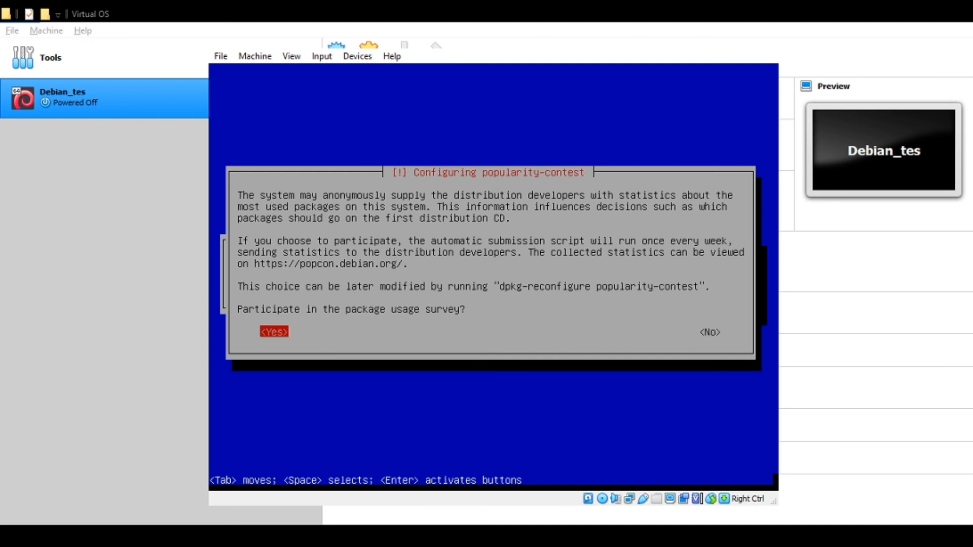
pyautogui.press('Right')
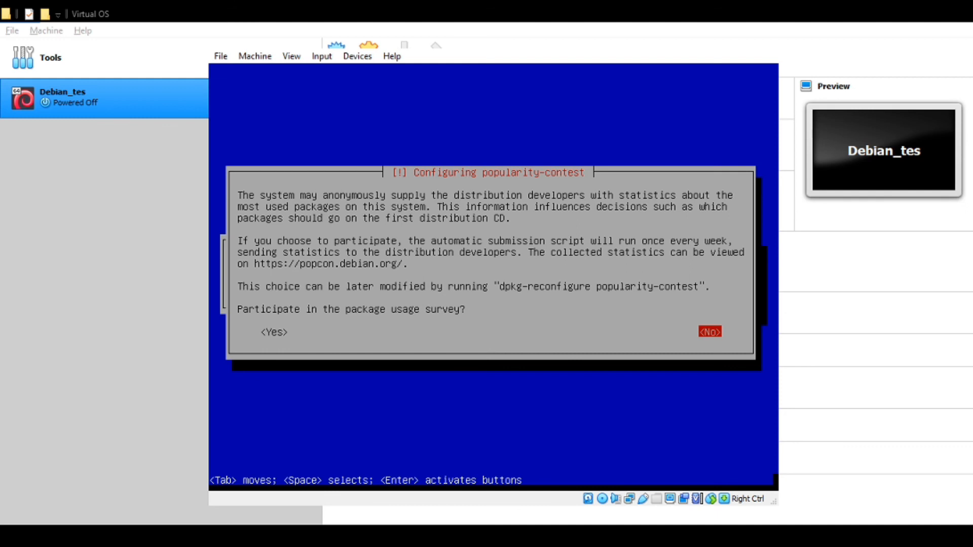
pyautogui.press('Return')
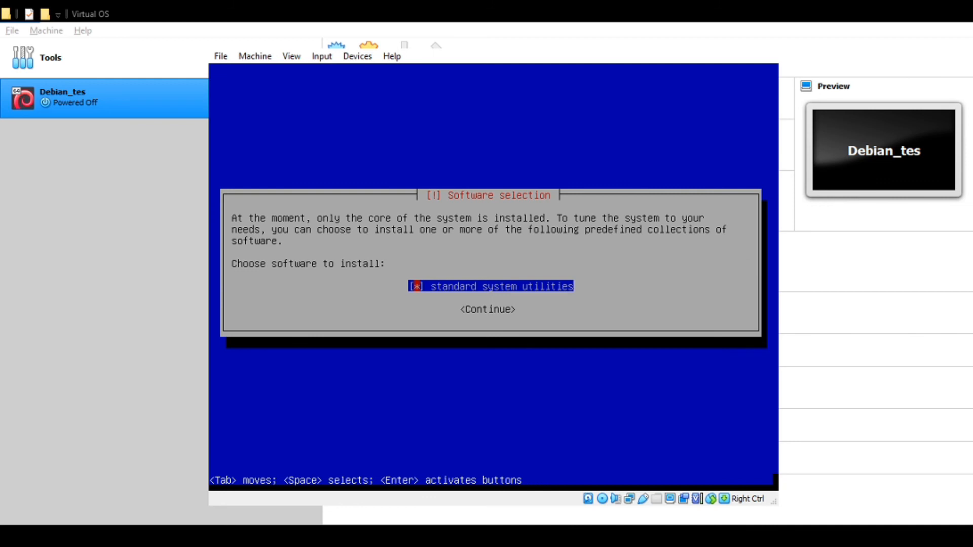
pyautogui.press('Tab')
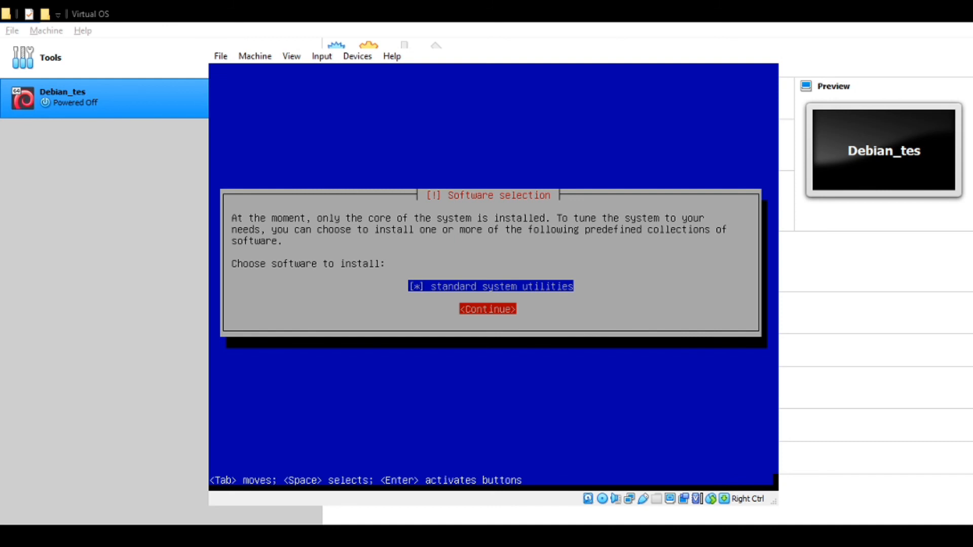
pyautogui.press('Return')
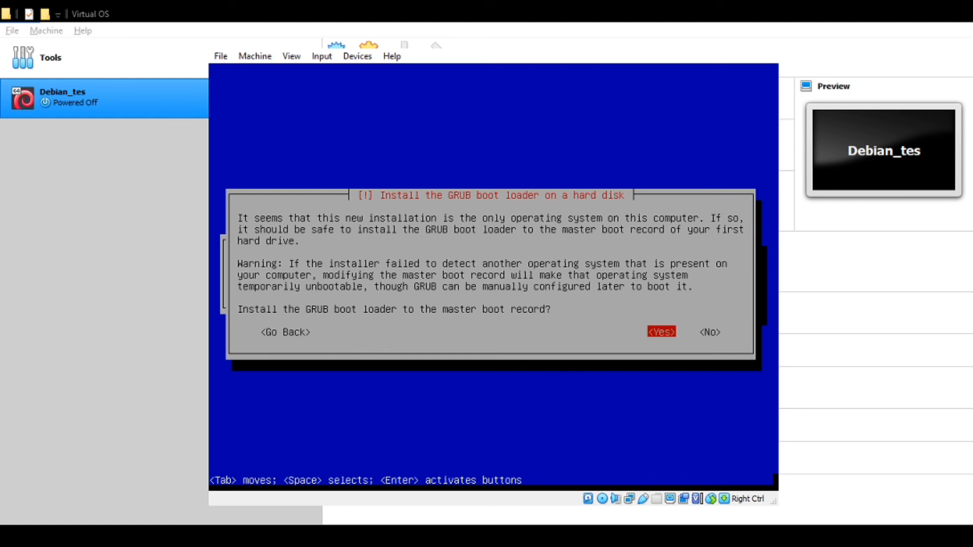
# - Install the GRUB boot loader to the master boot record on /dev/sda
pyautogui.press('Return')
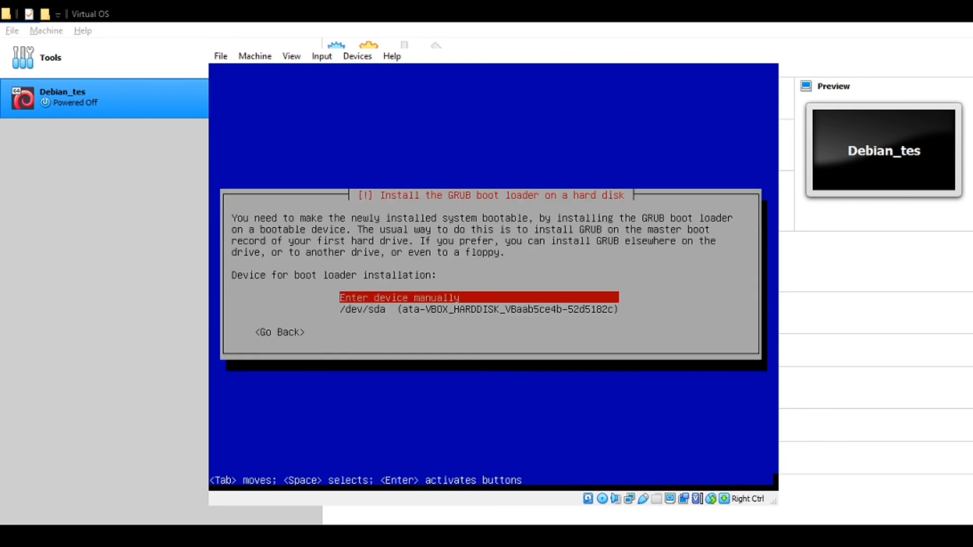
pyautogui.press('Down')
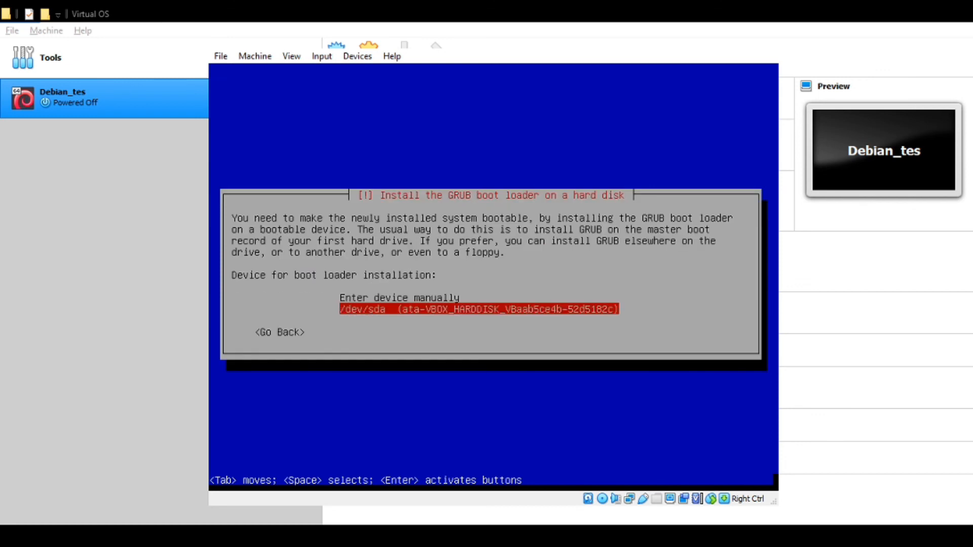
pyautogui.press('Up')
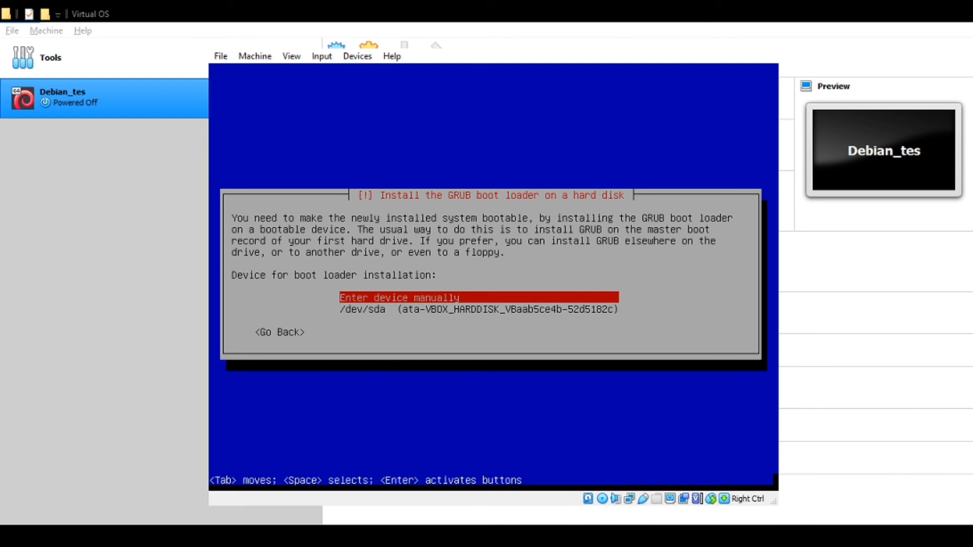
pyautogui.press('Down')
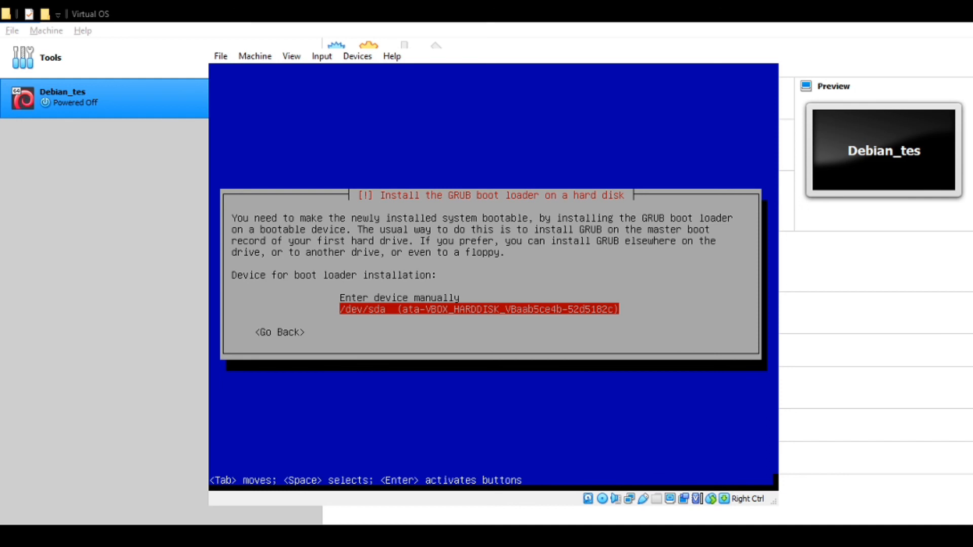
pyautogui.press('Return')
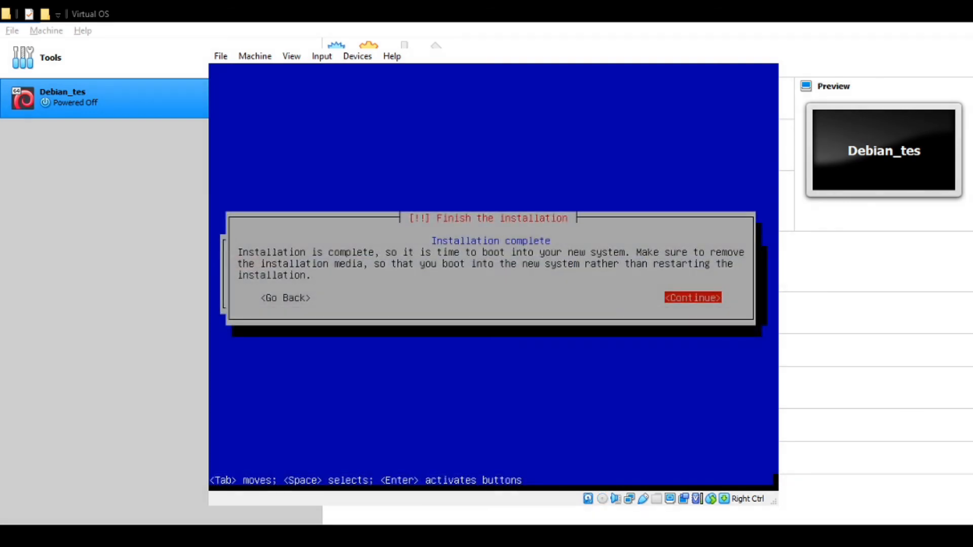
# - Finish the installation, reboot into Debian 10, and dismiss the mouse integration notice
pyautogui.press('Return')
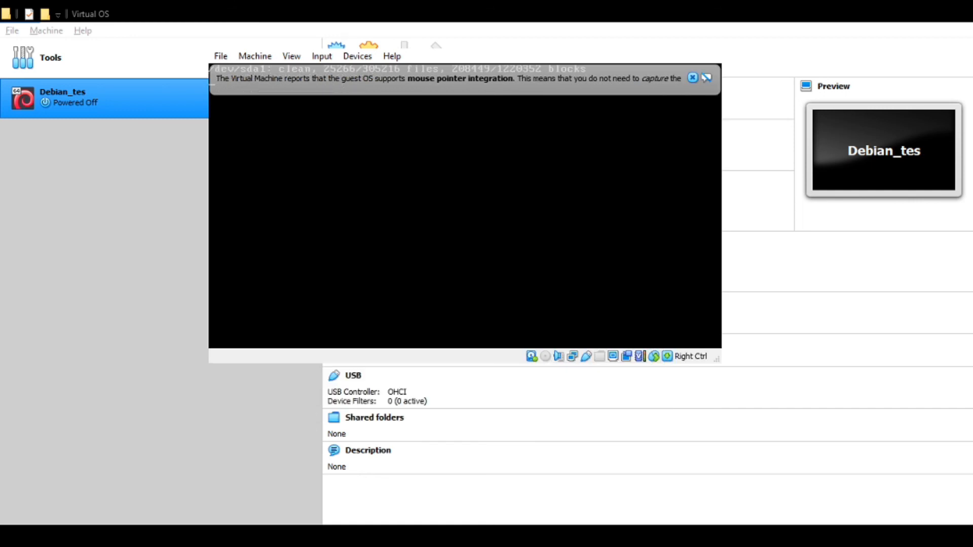
pyautogui.click(693, 79)
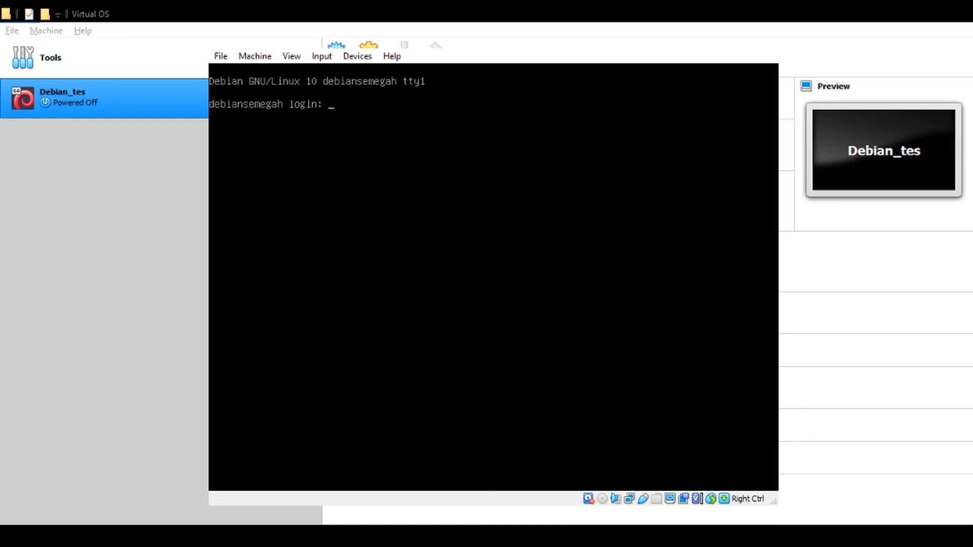
# - Log in at the Debian console with the new user account's credentials
pyautogui.write('larjas')
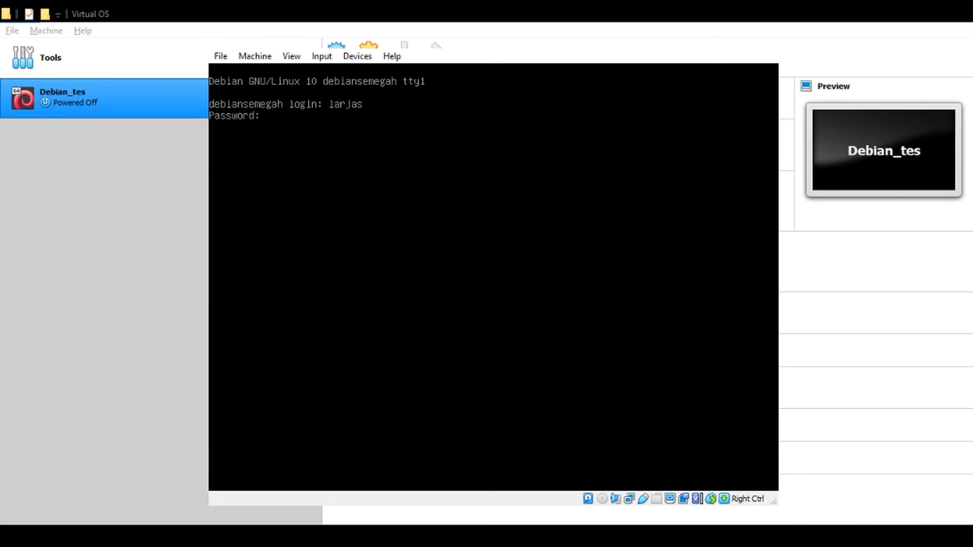
pyautogui.press('Return')
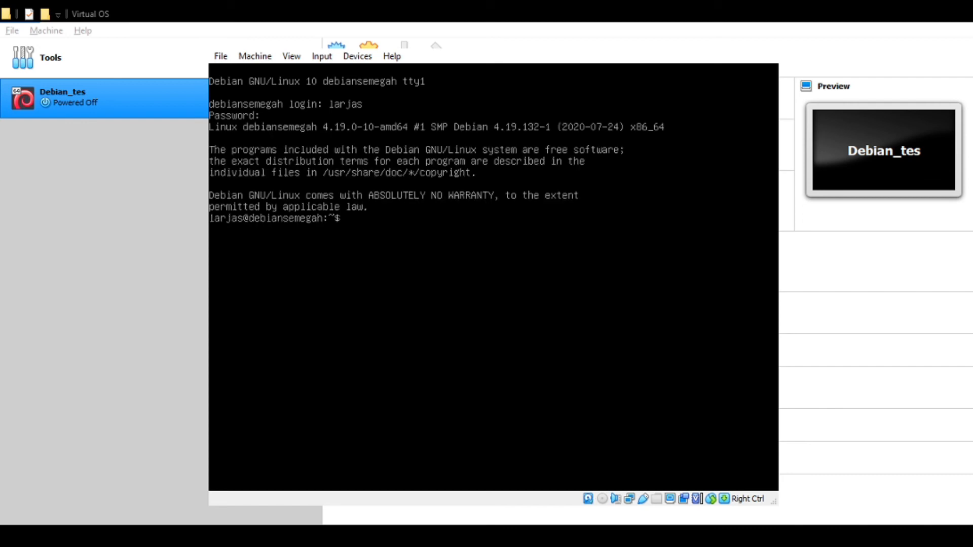